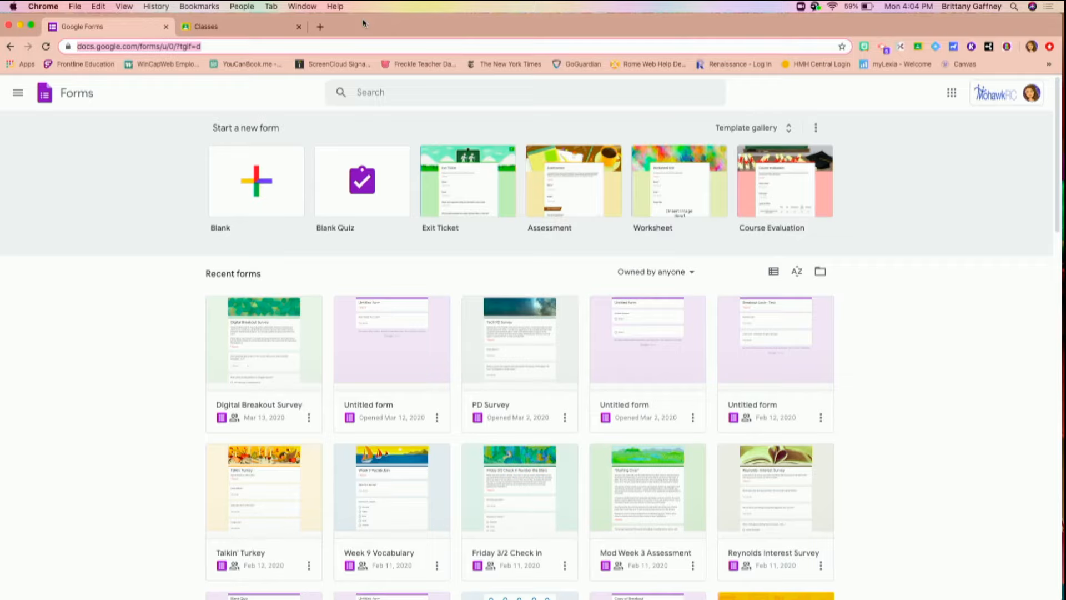
pyautogui.click(953, 95)
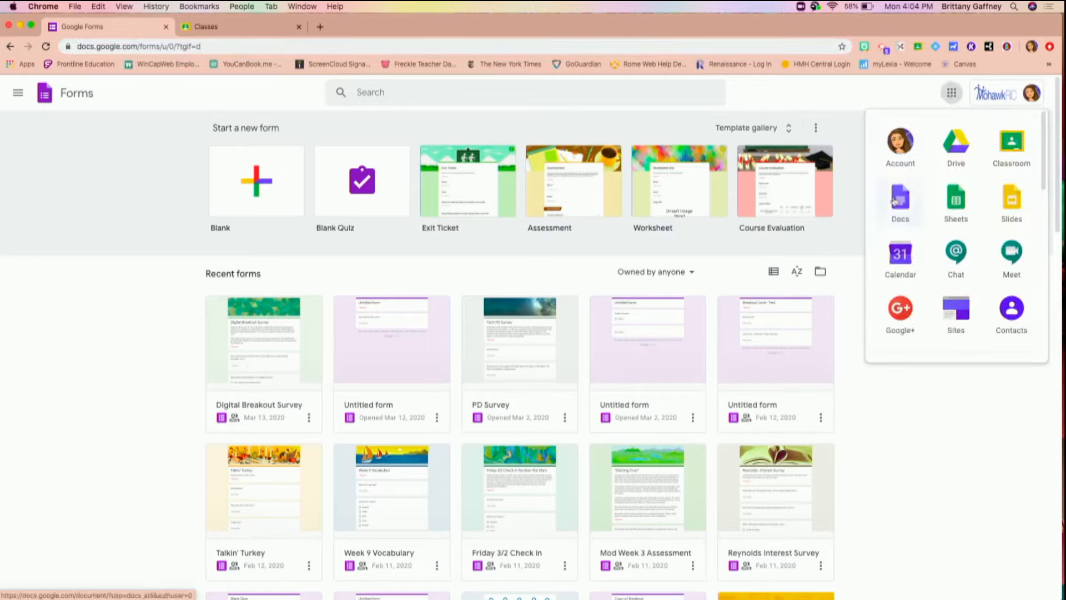
pyautogui.scroll(-2, 976, 290)
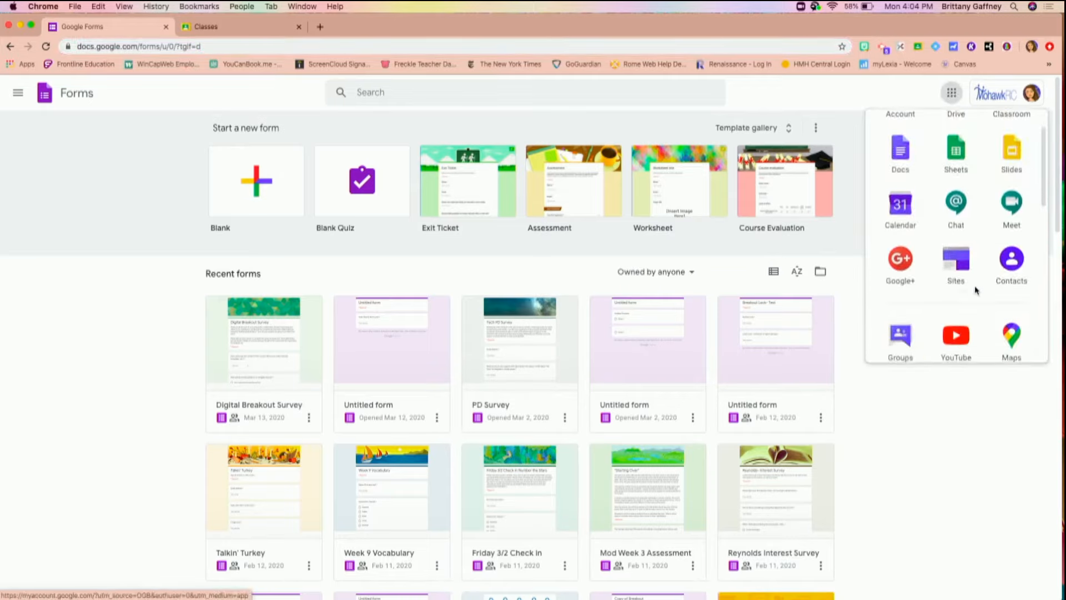
pyautogui.scroll(-2, 976, 290)
pyautogui.scroll(4, 976, 290)
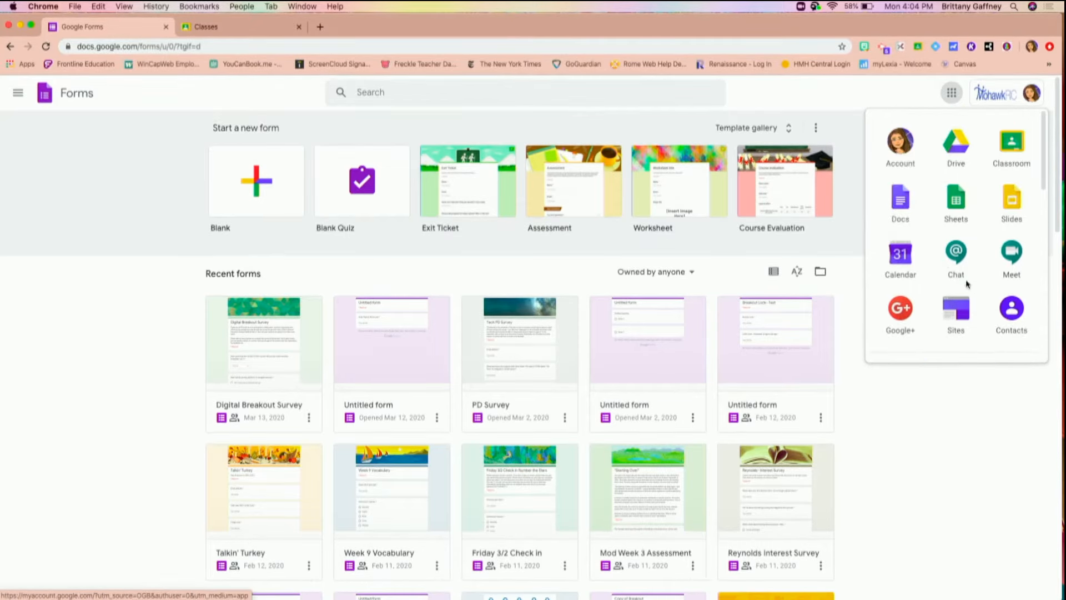
pyautogui.click(730, 284)
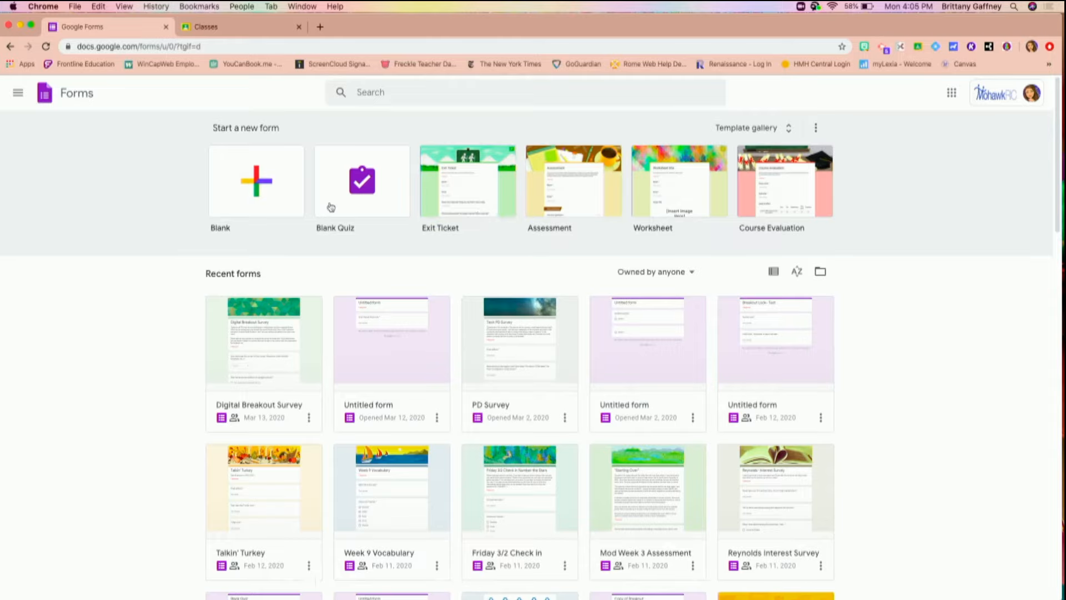
# Create a blank form and turn it into a quiz in its settings, then save them
pyautogui.click(267, 178)
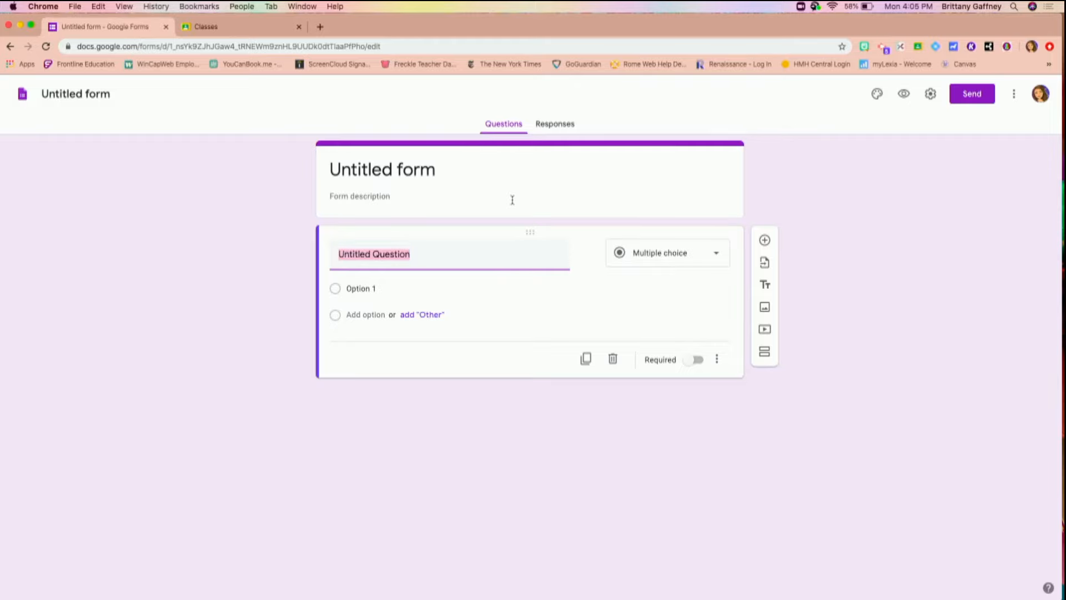
pyautogui.click(931, 102)
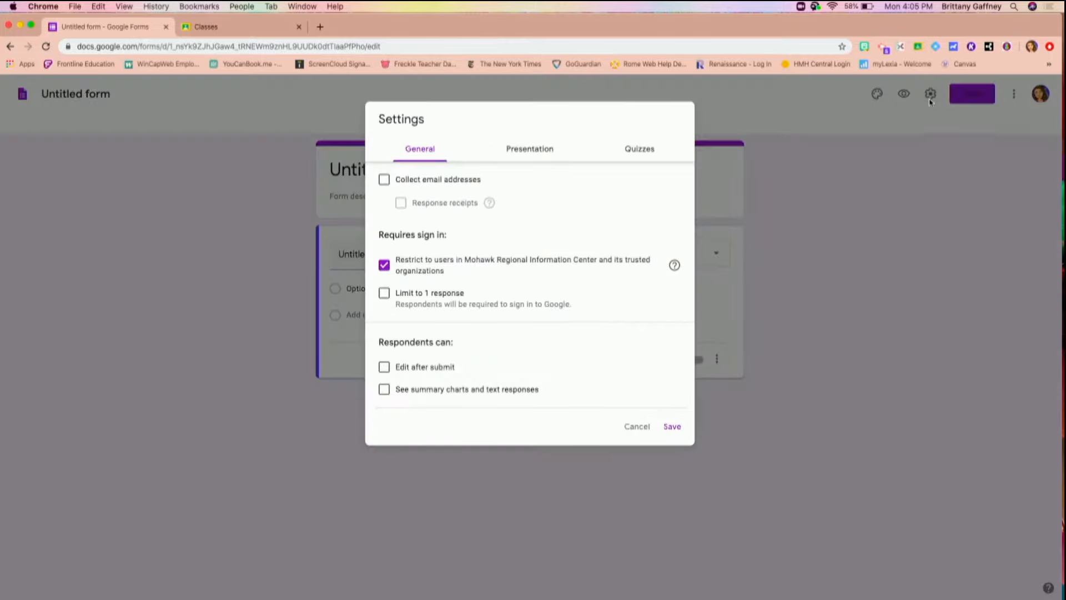
pyautogui.click(644, 155)
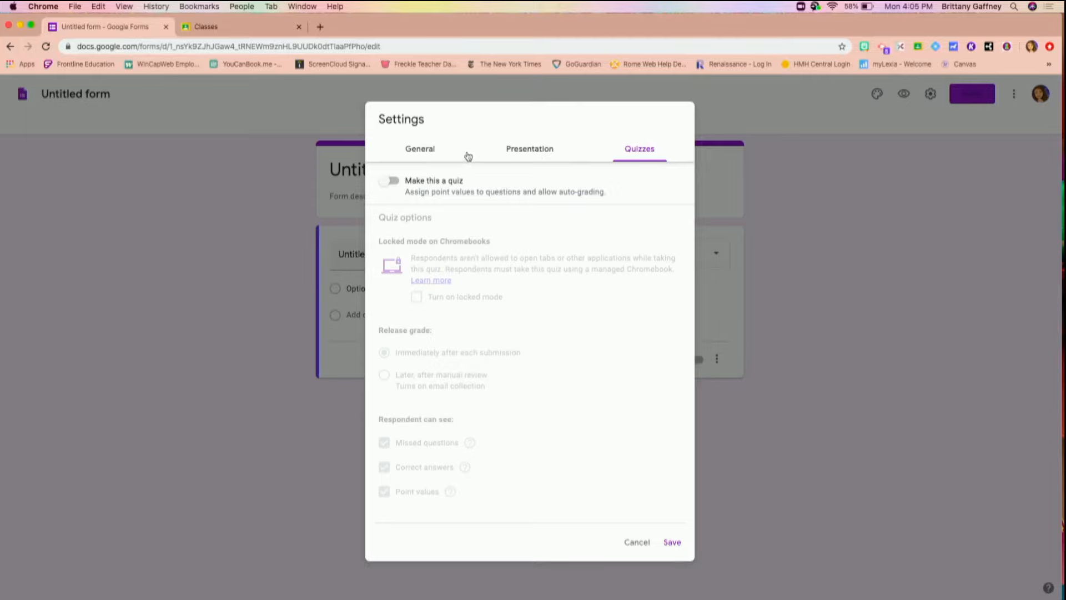
pyautogui.click(390, 182)
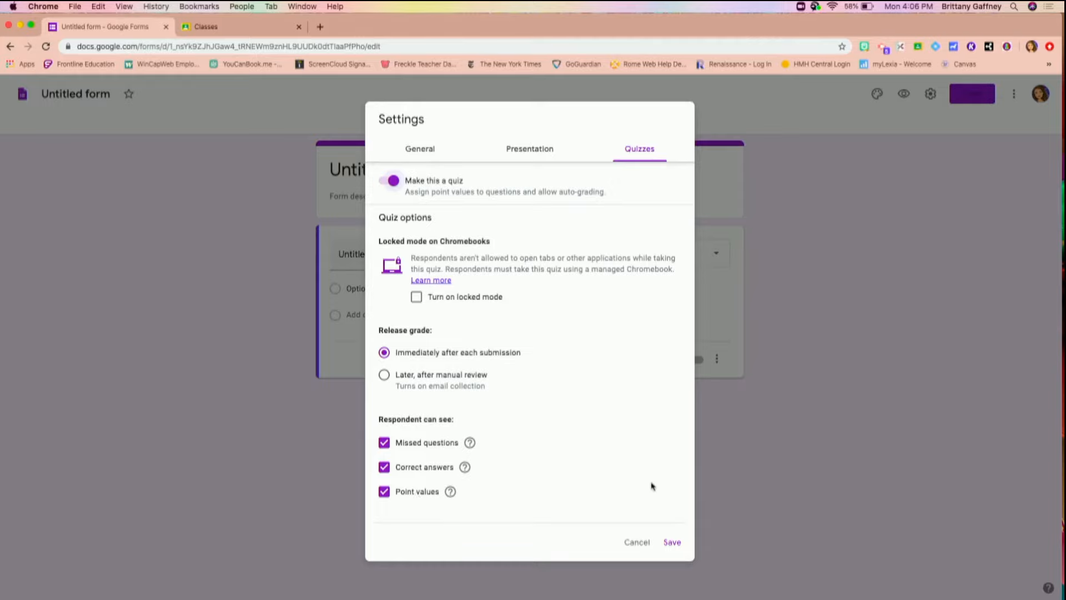
pyautogui.click(672, 542)
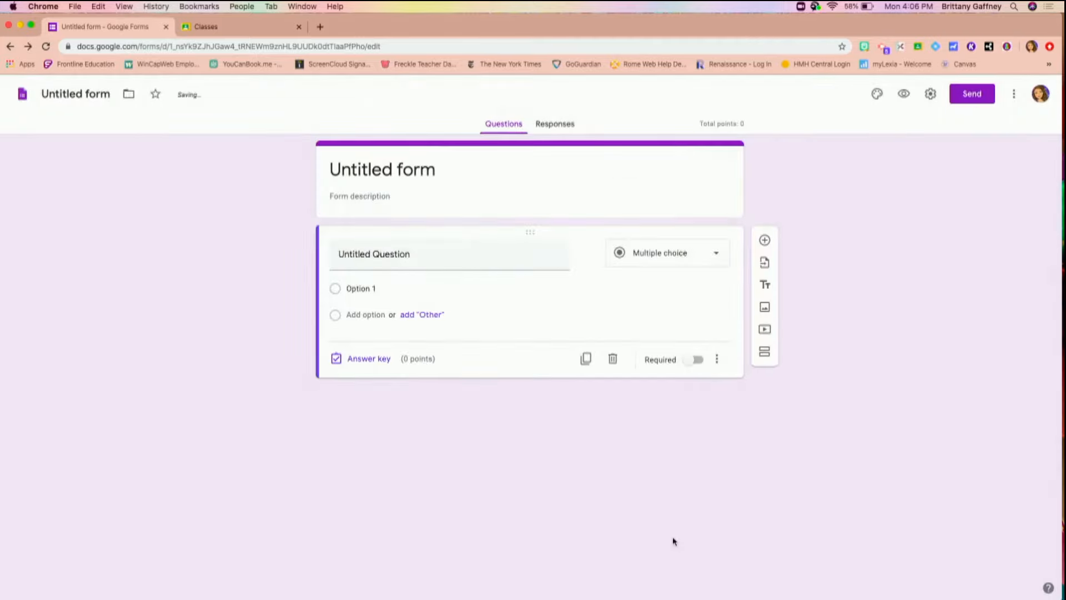
# Title the form "Quiz" and apply the same name to the form file
pyautogui.click(427, 177)
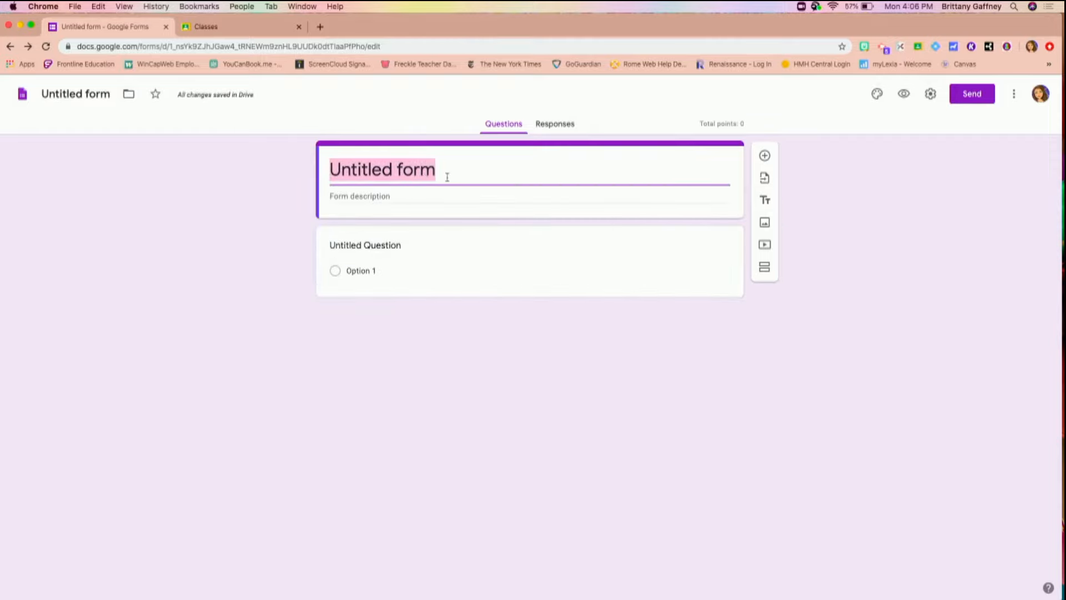
pyautogui.write('QuiZ')
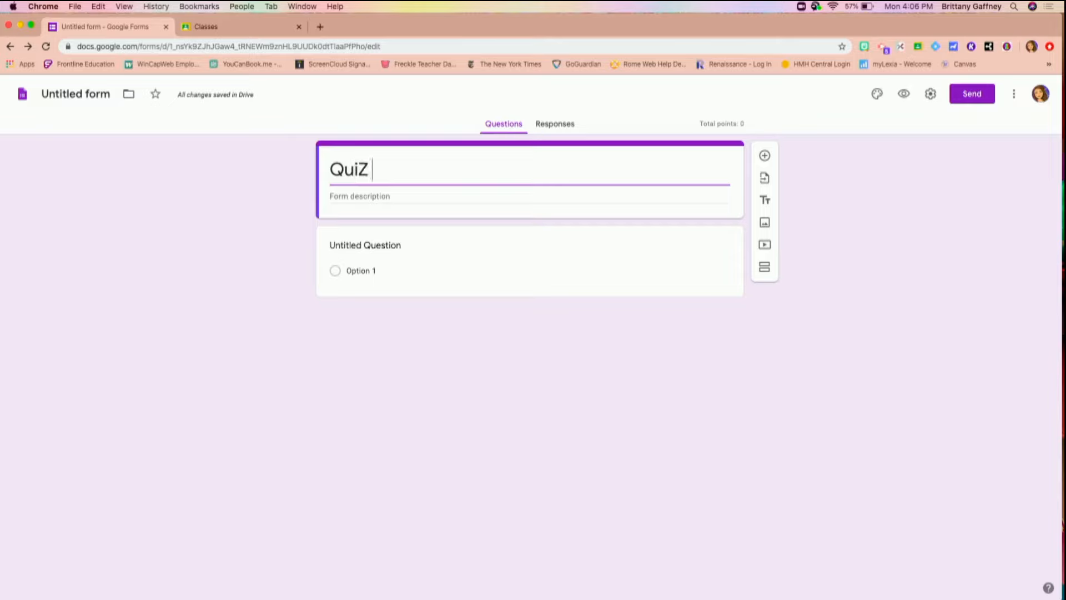
pyautogui.press('BackSpace')
pyautogui.write('z')
pyautogui.click(79, 92)
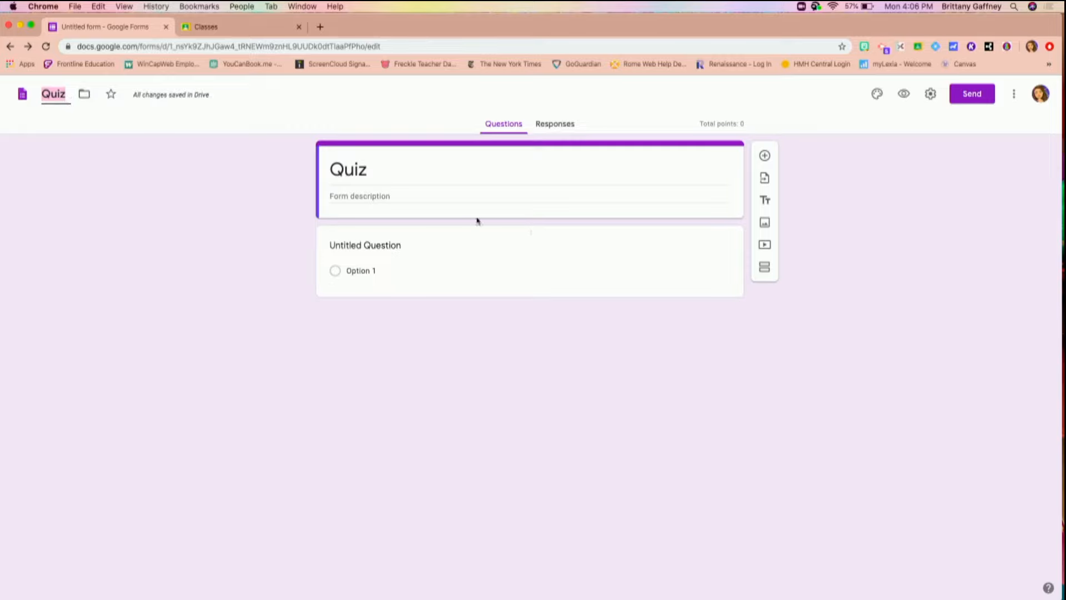
pyautogui.click(408, 198)
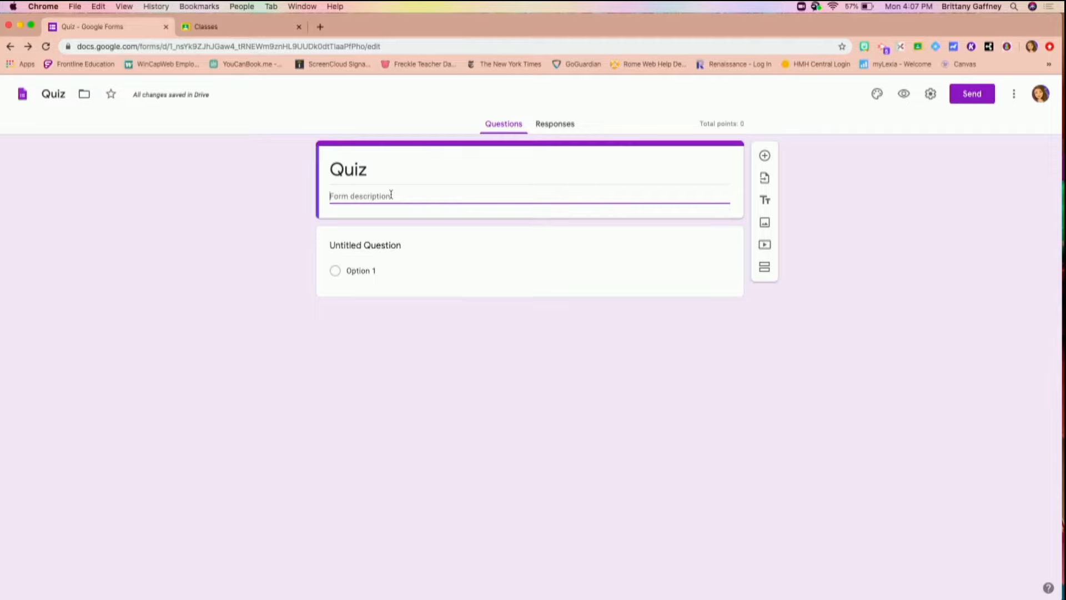
# Replace the untitled question's text with "How many pets do you have?"
pyautogui.click(399, 249)
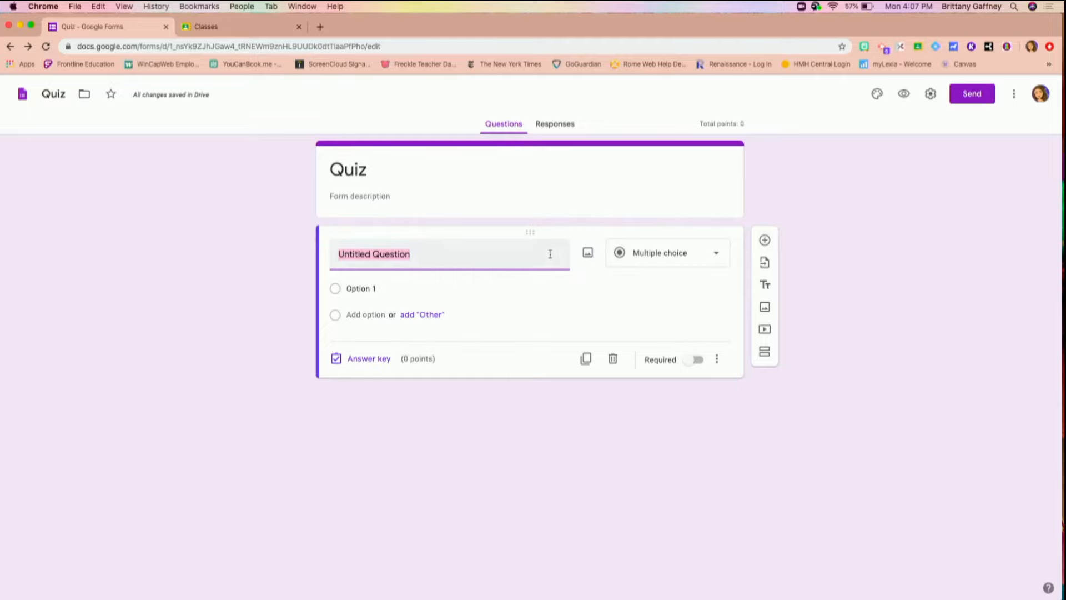
pyautogui.write('How man')
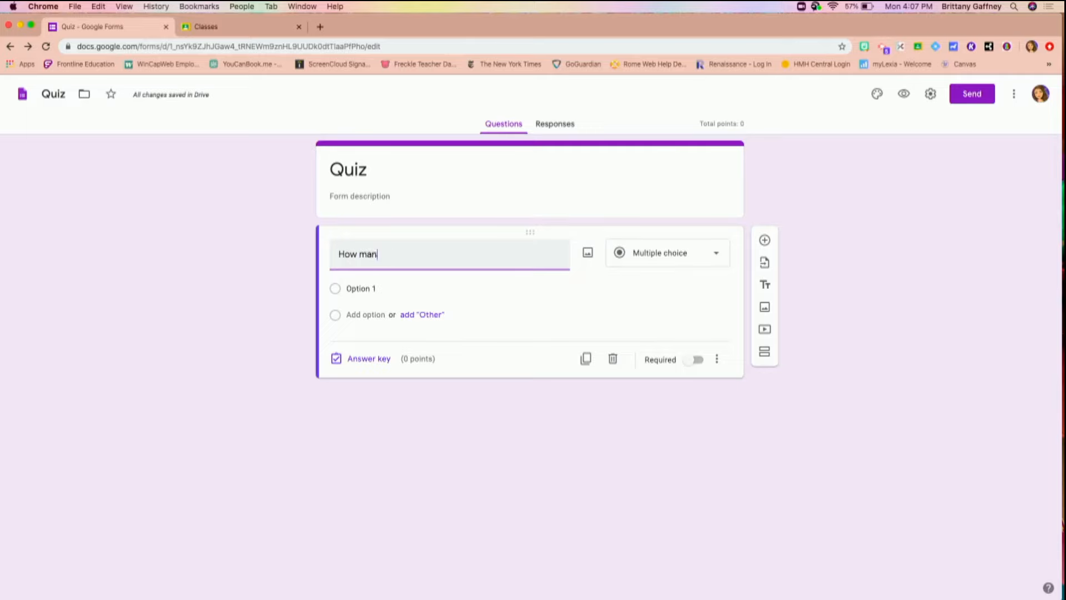
pyautogui.write('y pets do you have?')
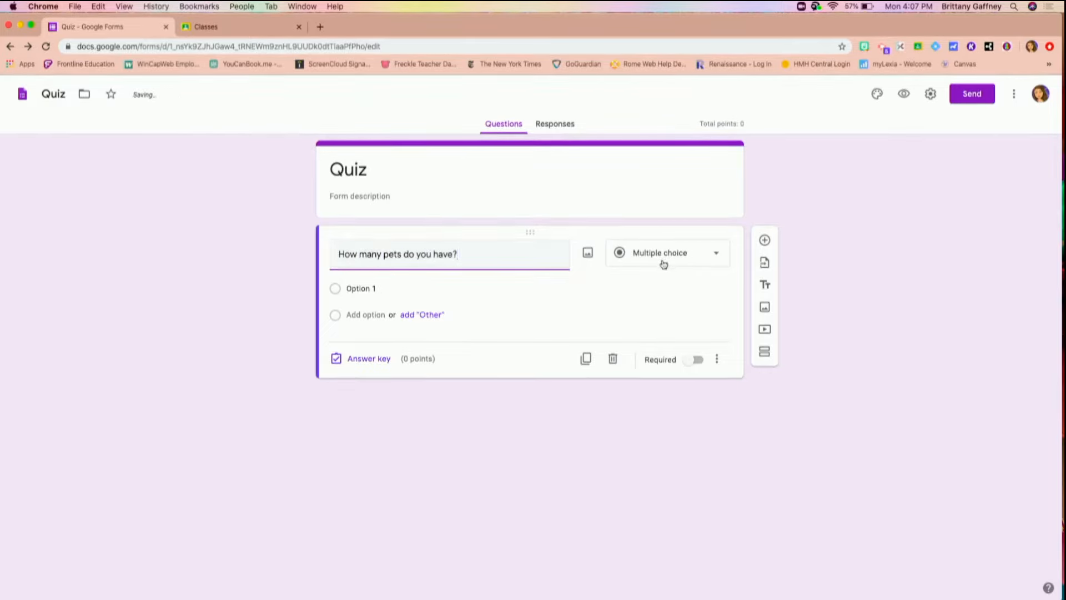
# Give the multiple-choice question about pets the answer options 1, 2 and 3
pyautogui.click(416, 293)
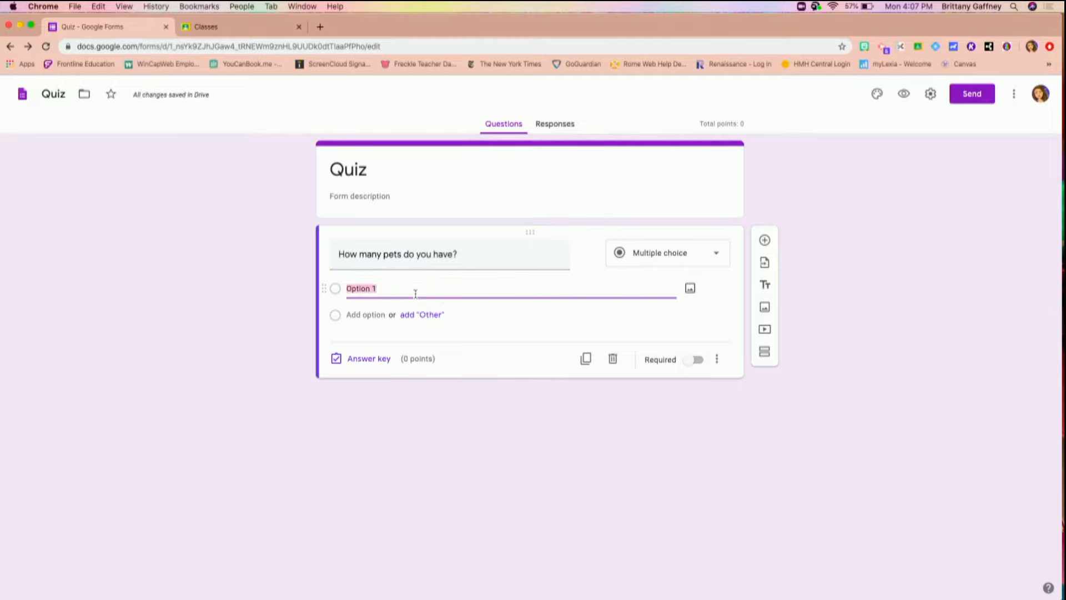
pyautogui.write('1')
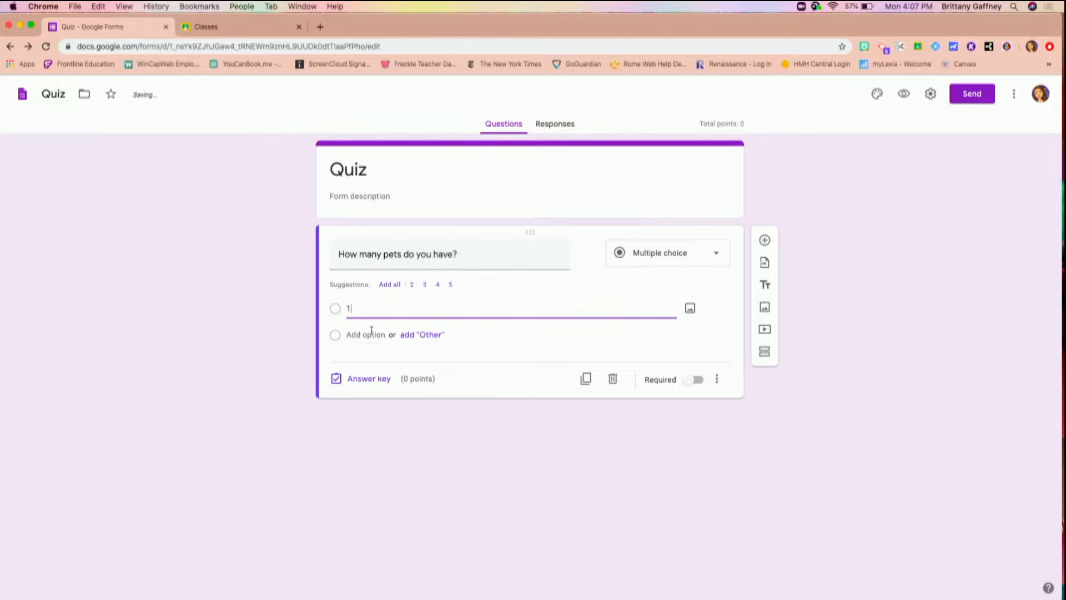
pyautogui.click(371, 335)
pyautogui.write('2')
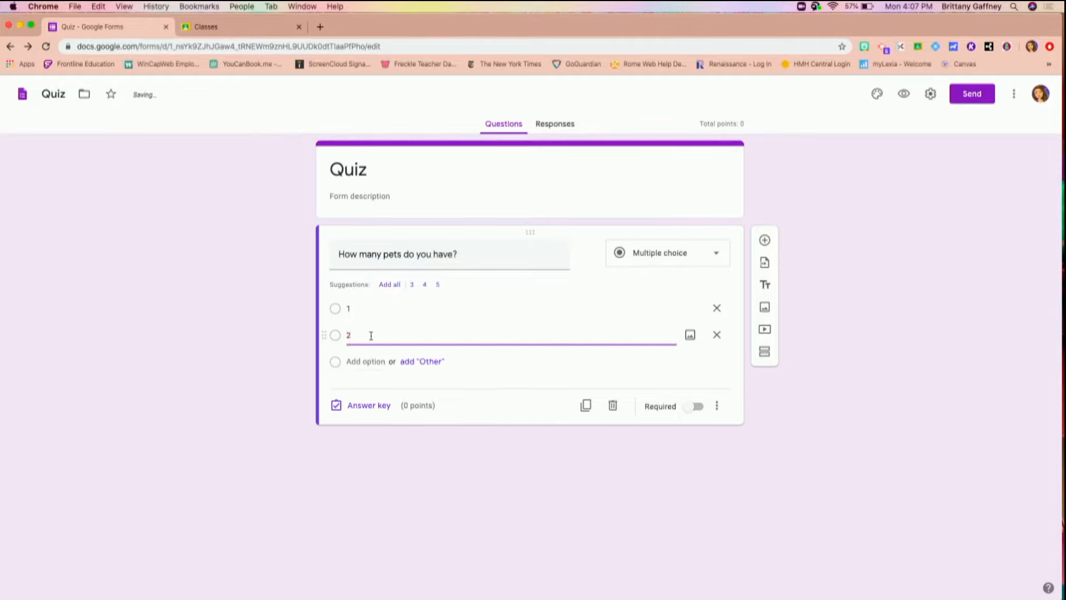
pyautogui.click(365, 361)
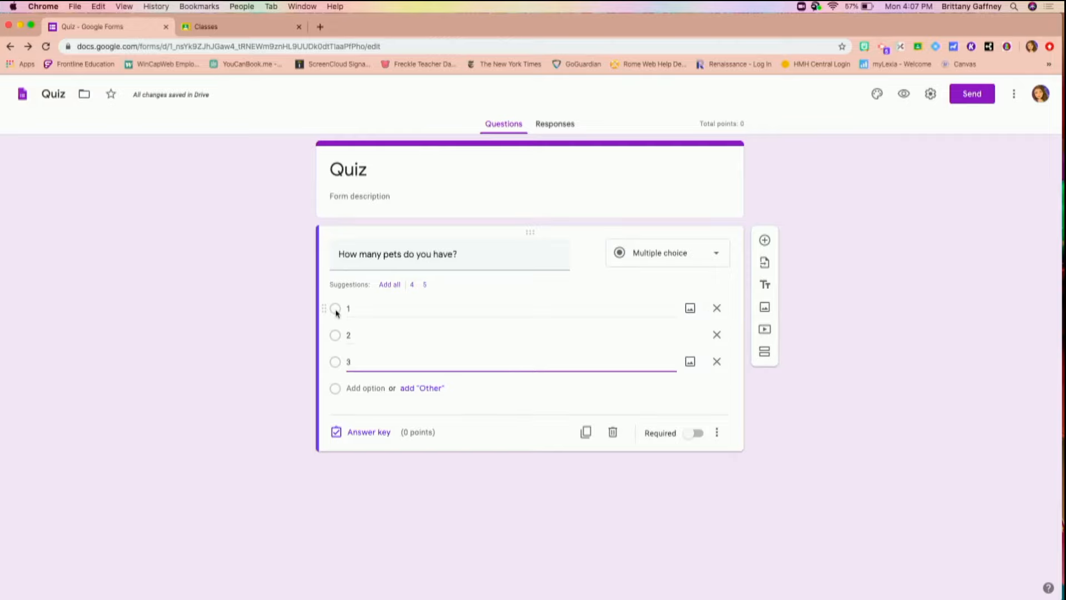
# In the pets question's answer key, mark option 2 as correct and assign 5 points
pyautogui.click(337, 337)
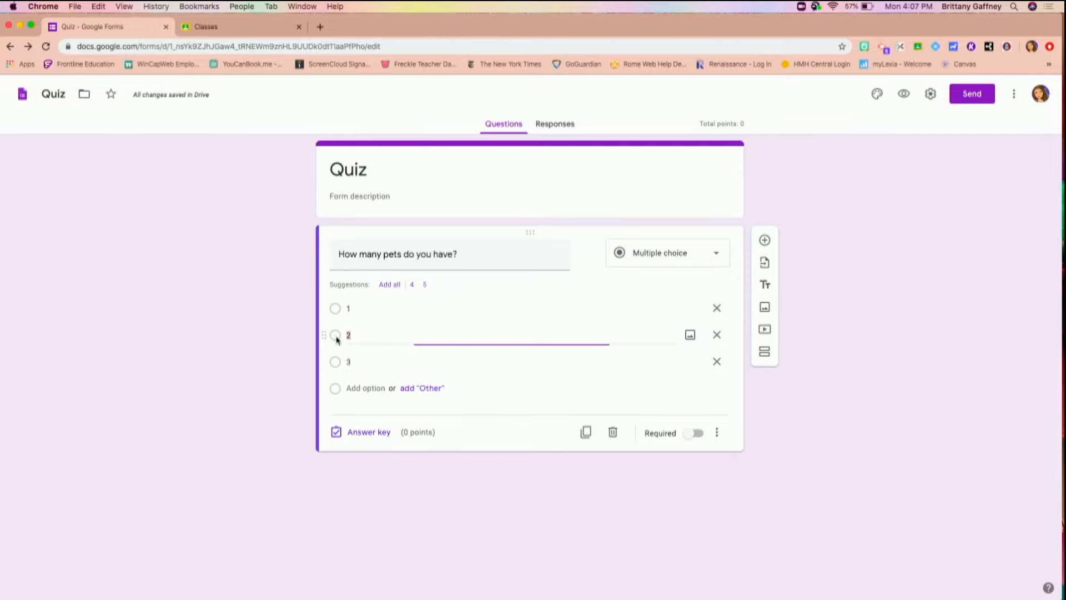
pyautogui.click(360, 435)
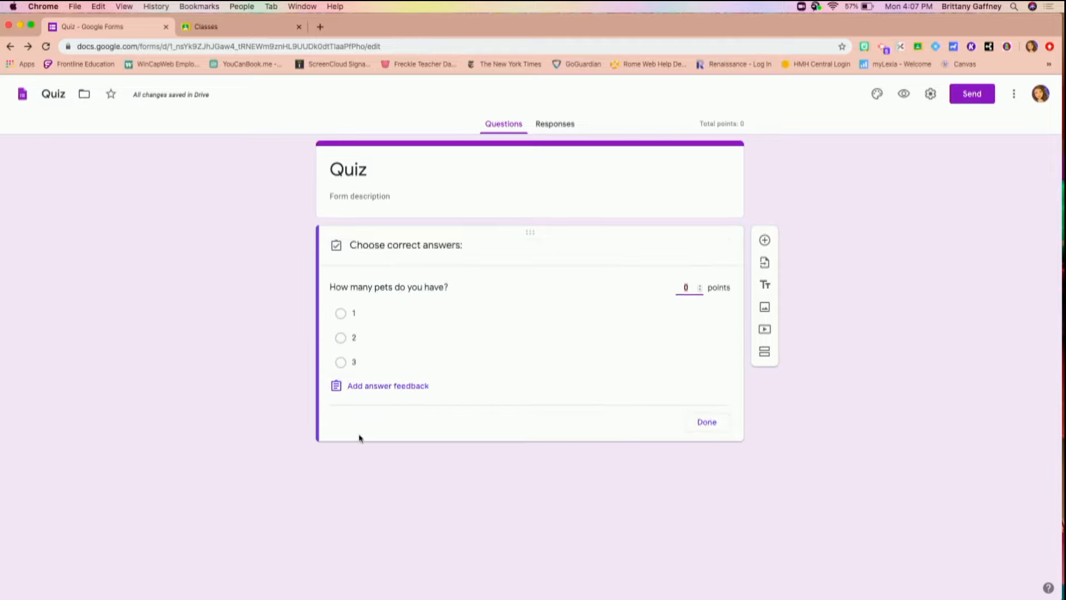
pyautogui.click(340, 339)
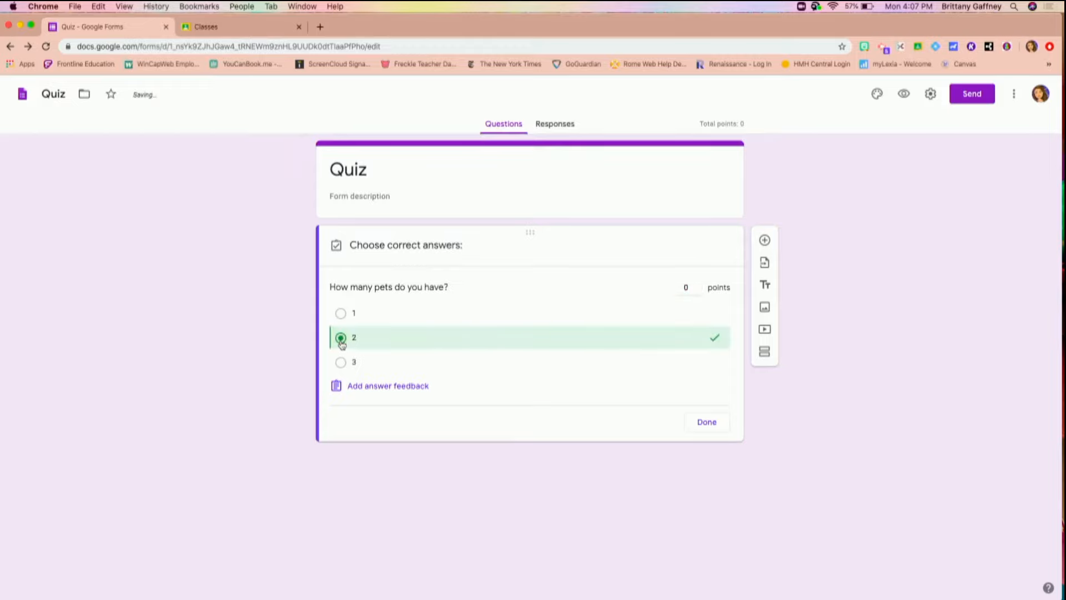
pyautogui.click(688, 289)
pyautogui.press('BackSpace')
pyautogui.write('5')
# Add the feedback "Good job!" for correct answers to the pets question and finish its answer key
pyautogui.click(410, 387)
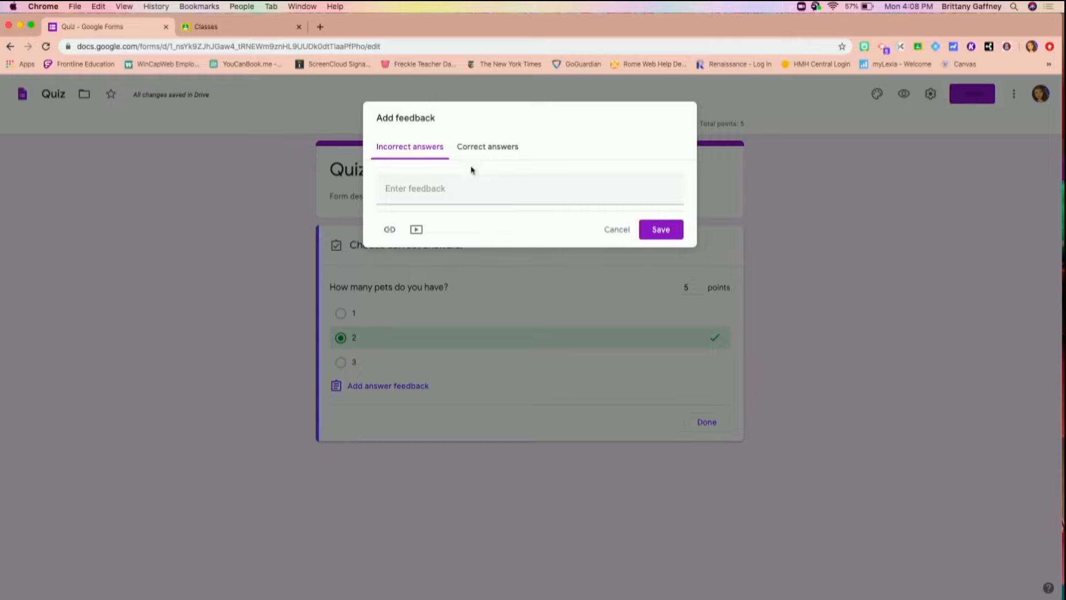
pyautogui.click(459, 189)
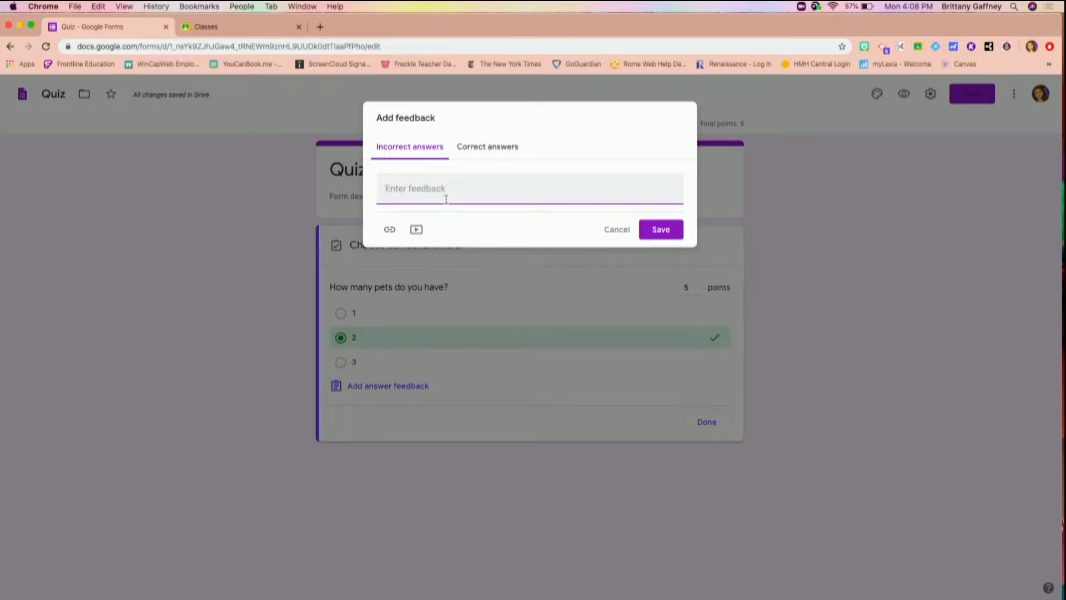
pyautogui.click(498, 158)
pyautogui.click(485, 193)
pyautogui.write('Good job!')
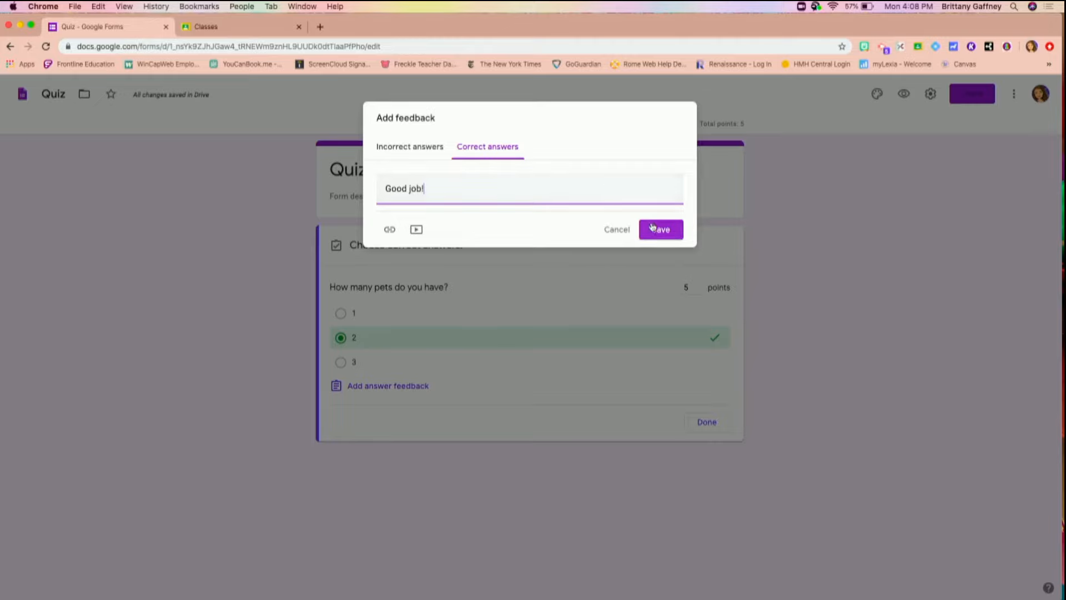
pyautogui.click(667, 233)
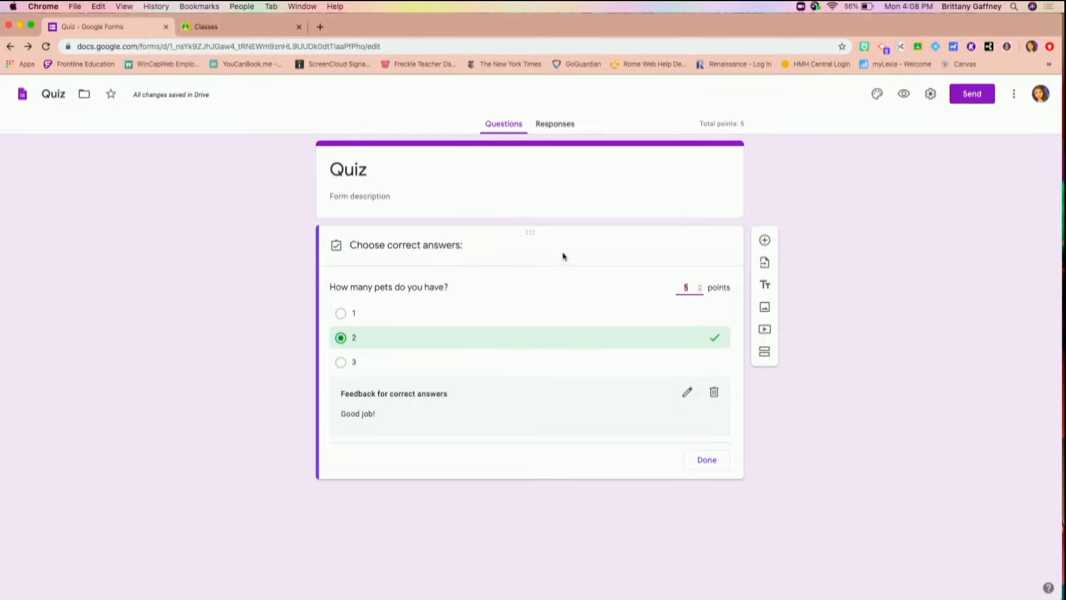
pyautogui.click(721, 460)
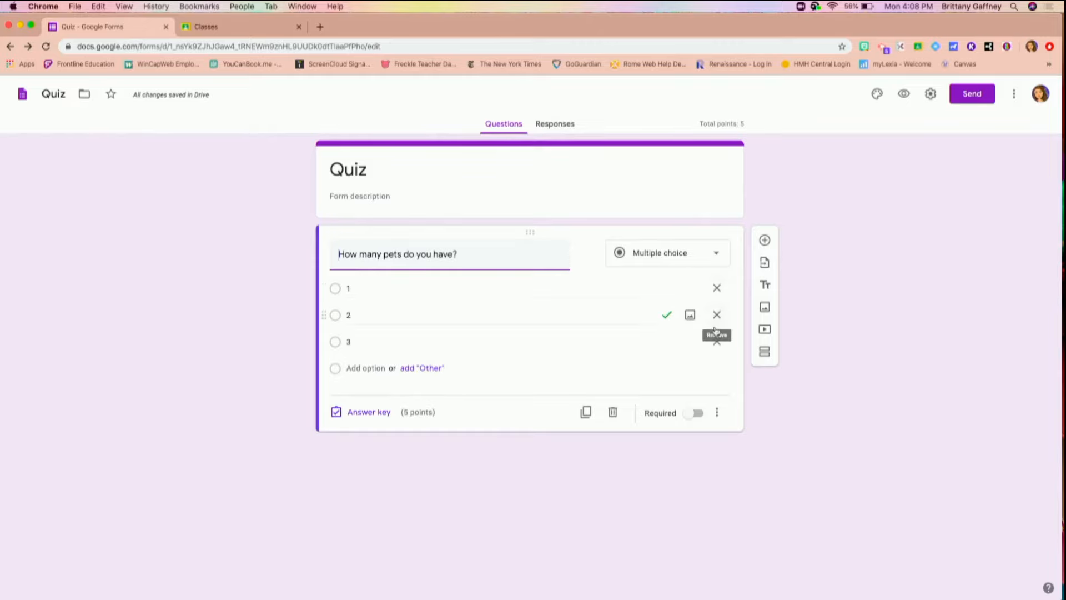
pyautogui.click(374, 415)
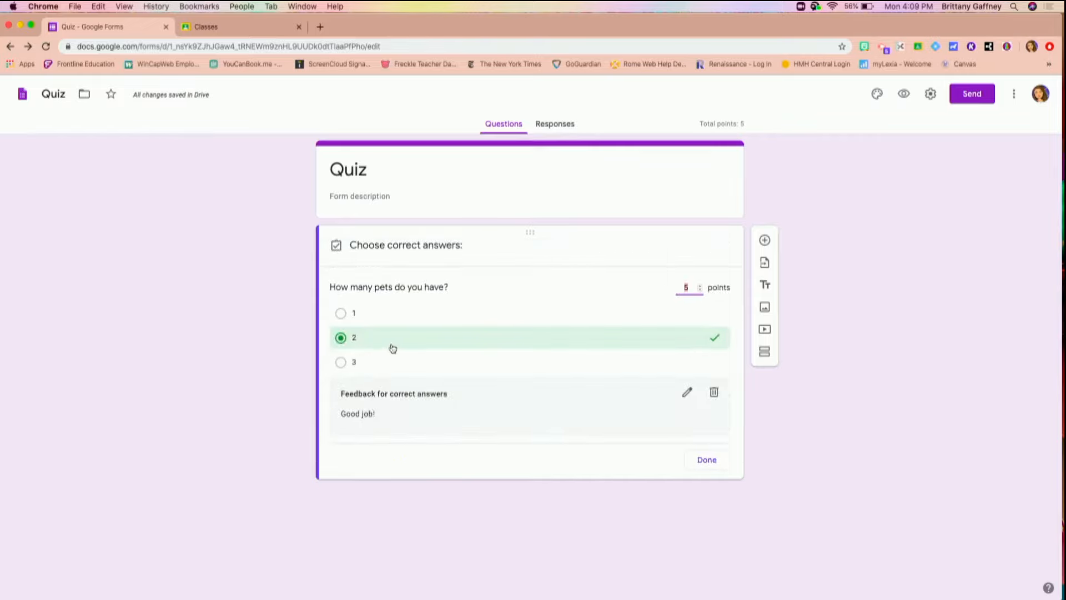
pyautogui.click(708, 460)
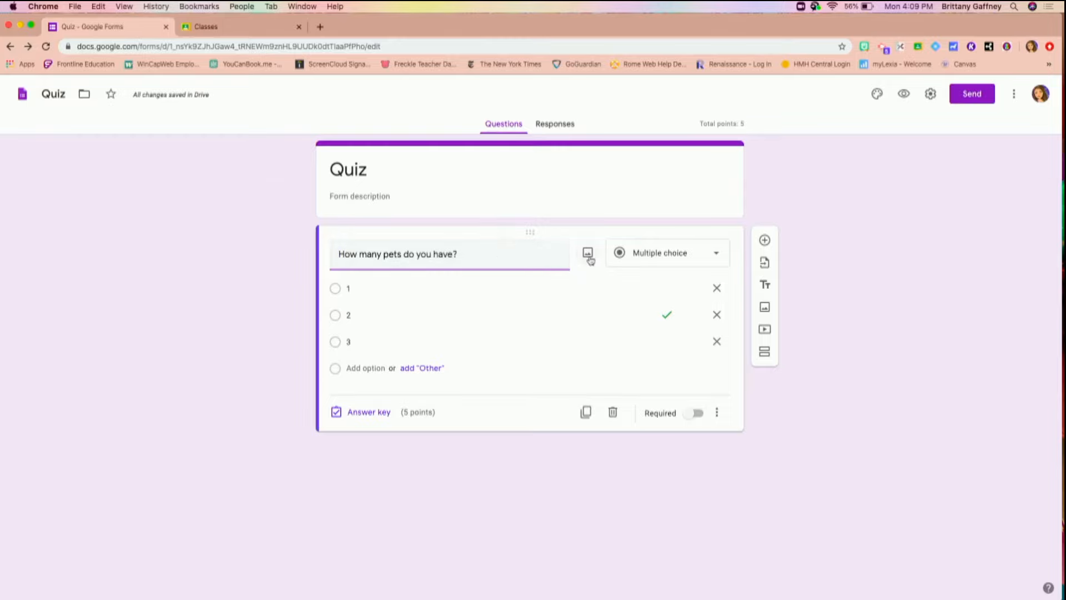
pyautogui.click(588, 254)
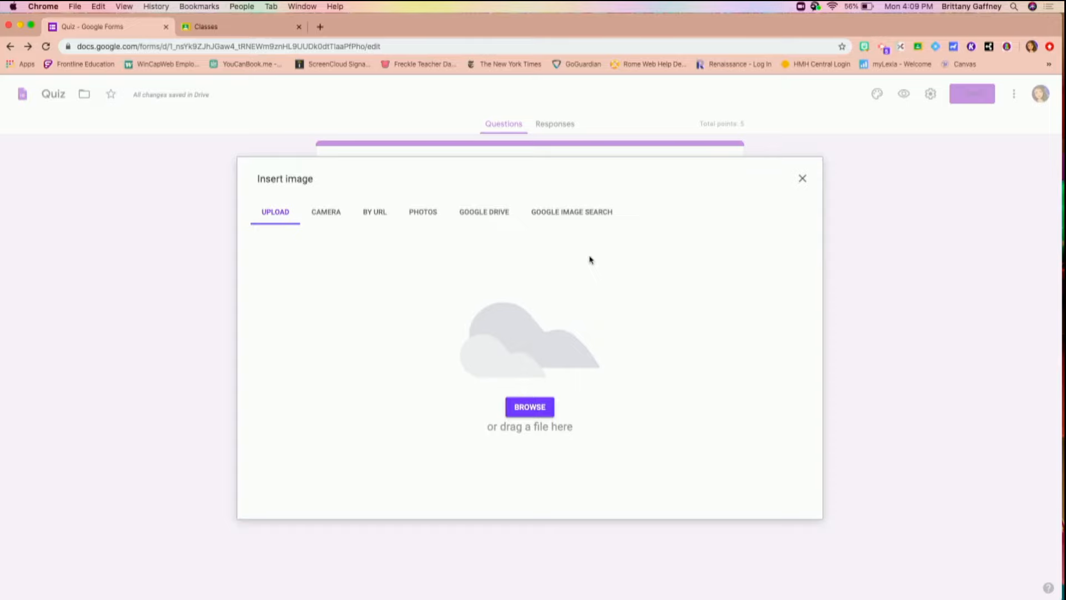
pyautogui.click(803, 180)
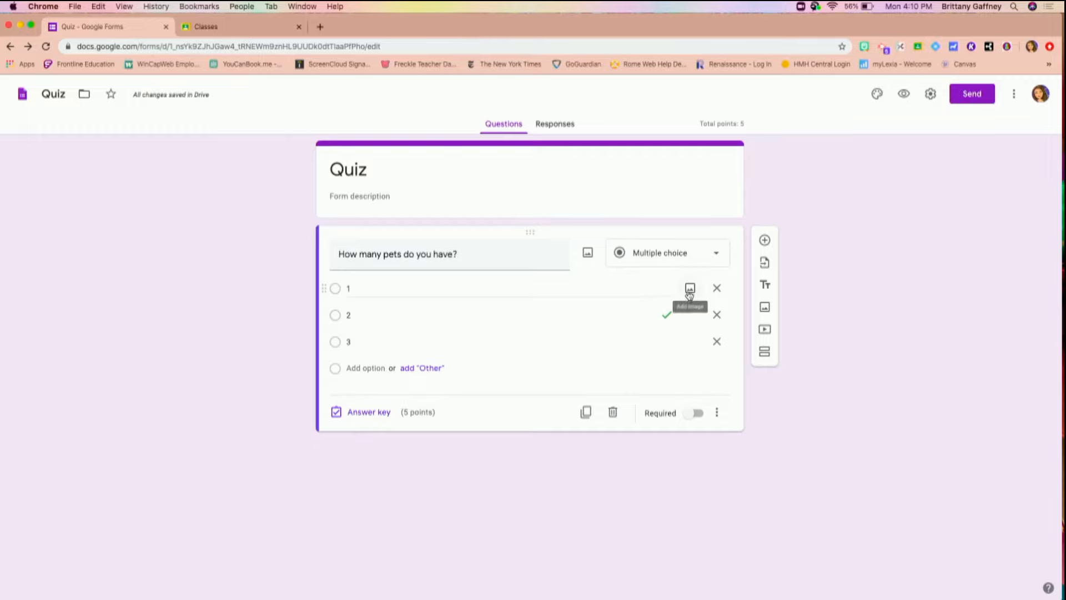
pyautogui.click(690, 288)
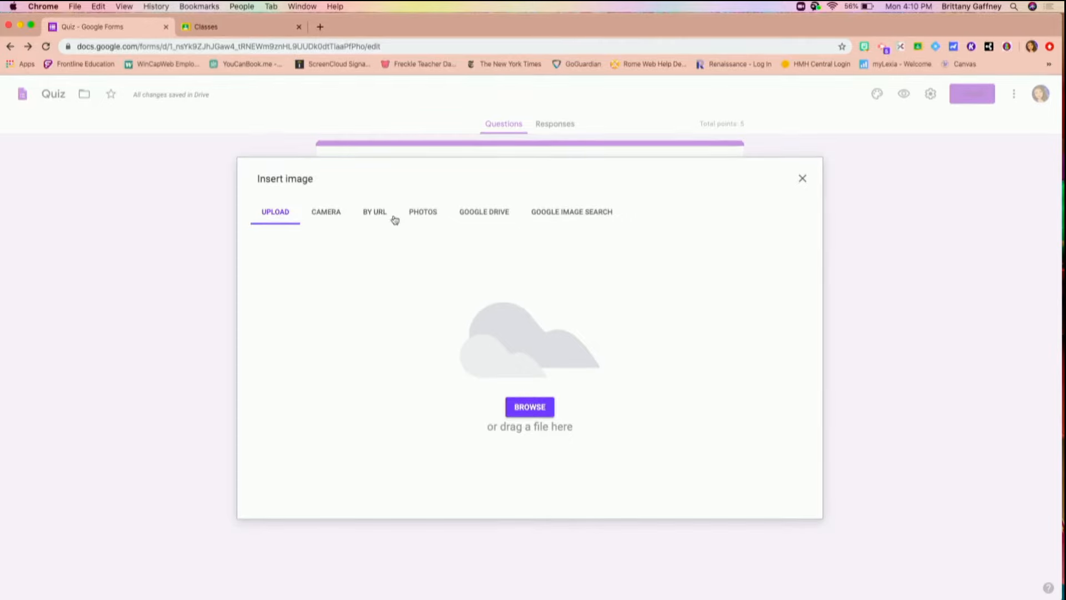
pyautogui.click(570, 219)
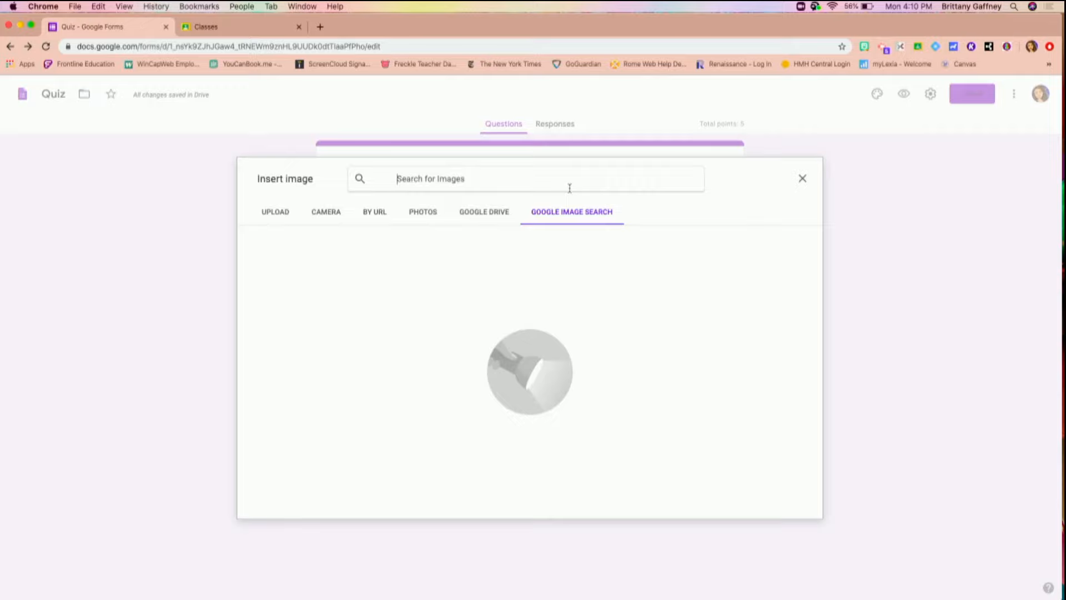
pyautogui.click(803, 178)
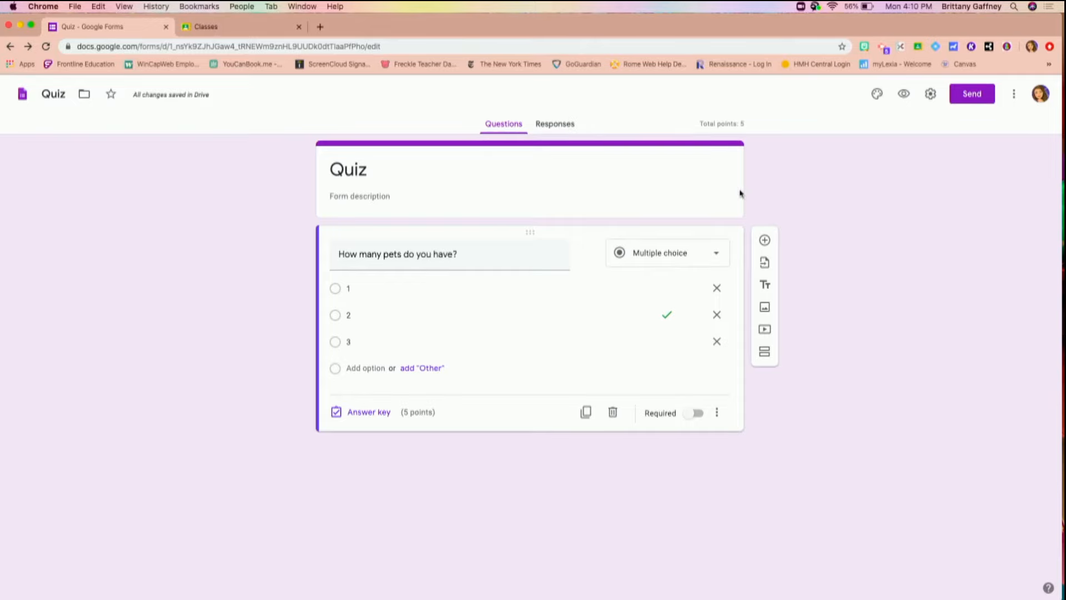
# Duplicate the pets question, delete the copy and make the original question required
pyautogui.click(586, 415)
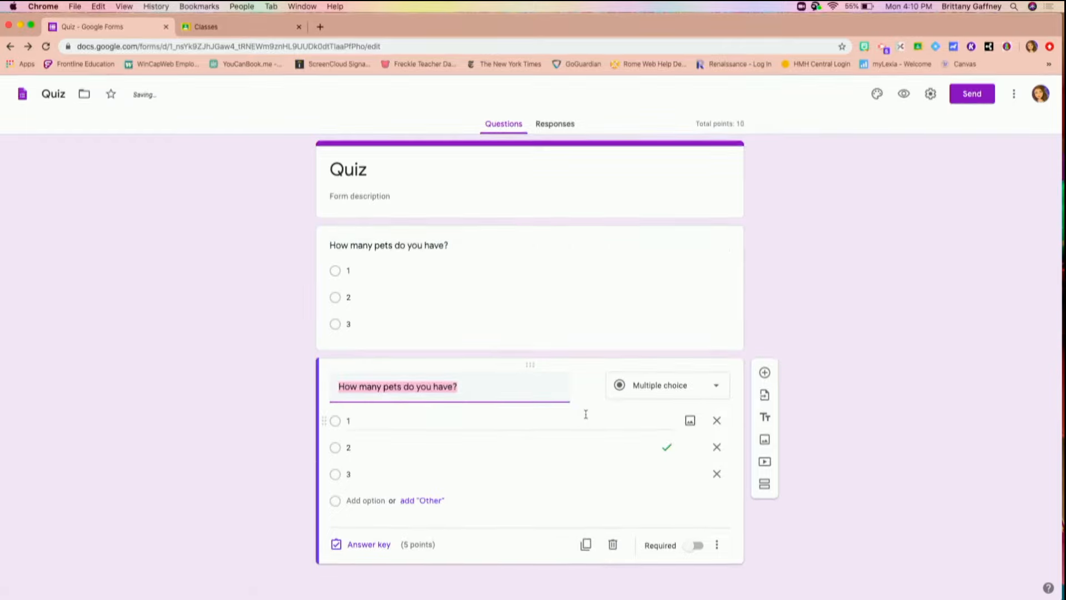
pyautogui.click(612, 546)
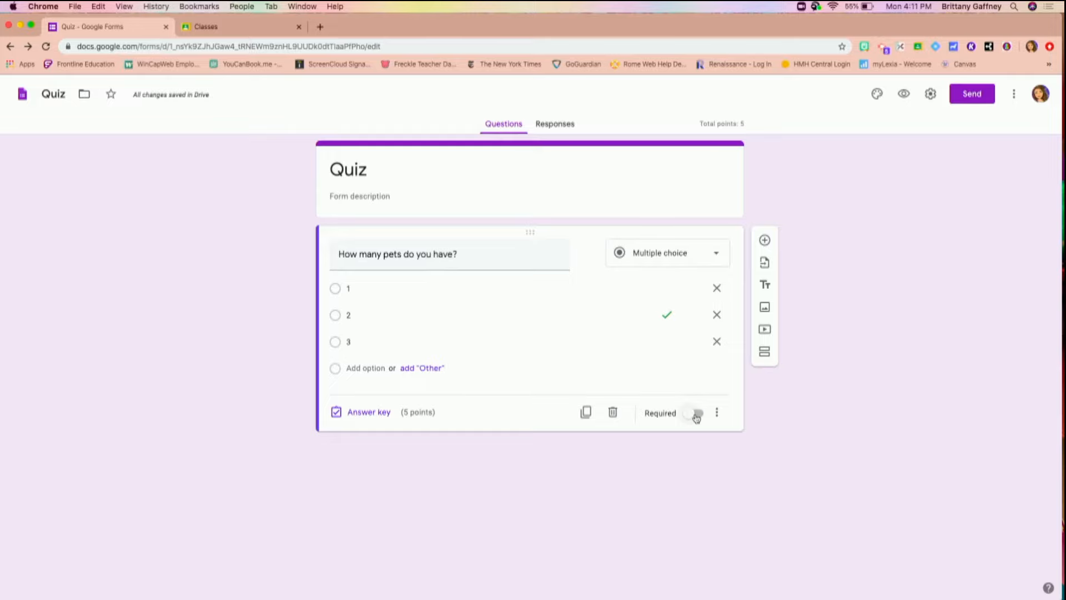
pyautogui.click(696, 417)
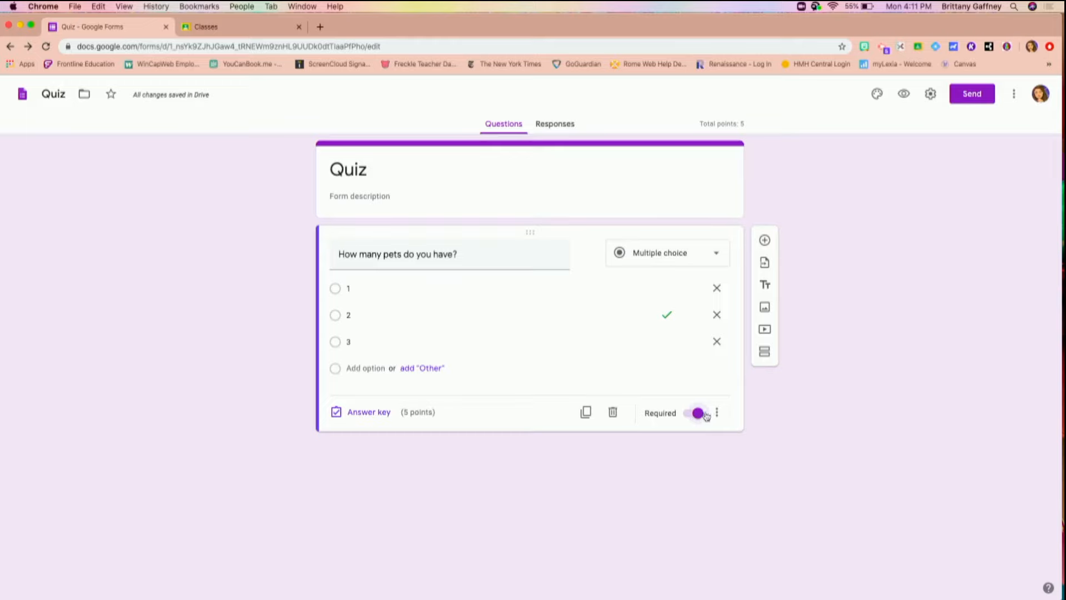
# Add a second question of type Short answer below the pets question, titled "Question"
pyautogui.click(765, 244)
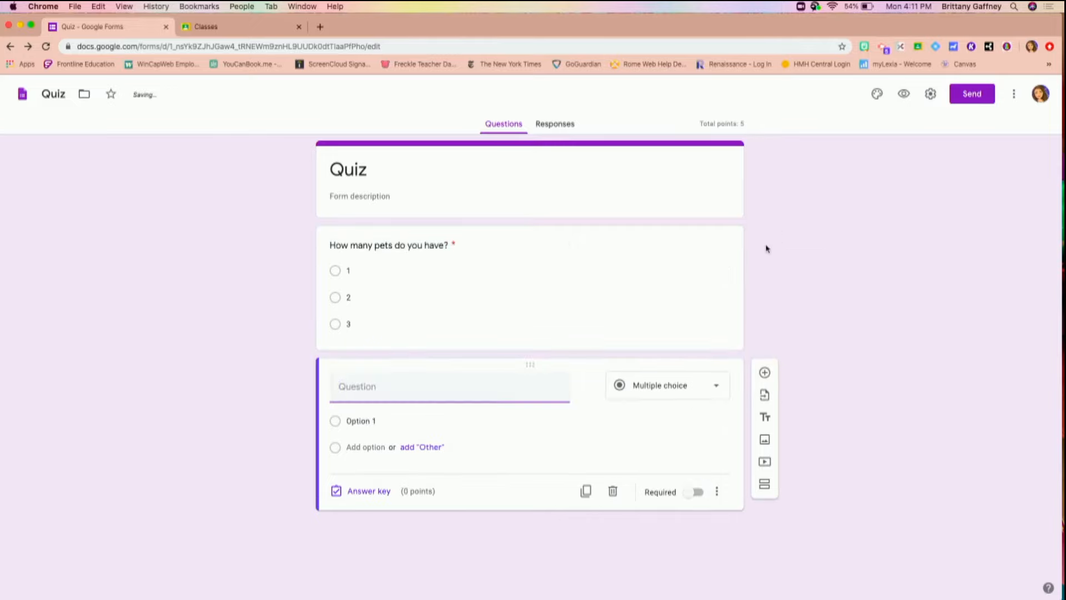
pyautogui.click(683, 389)
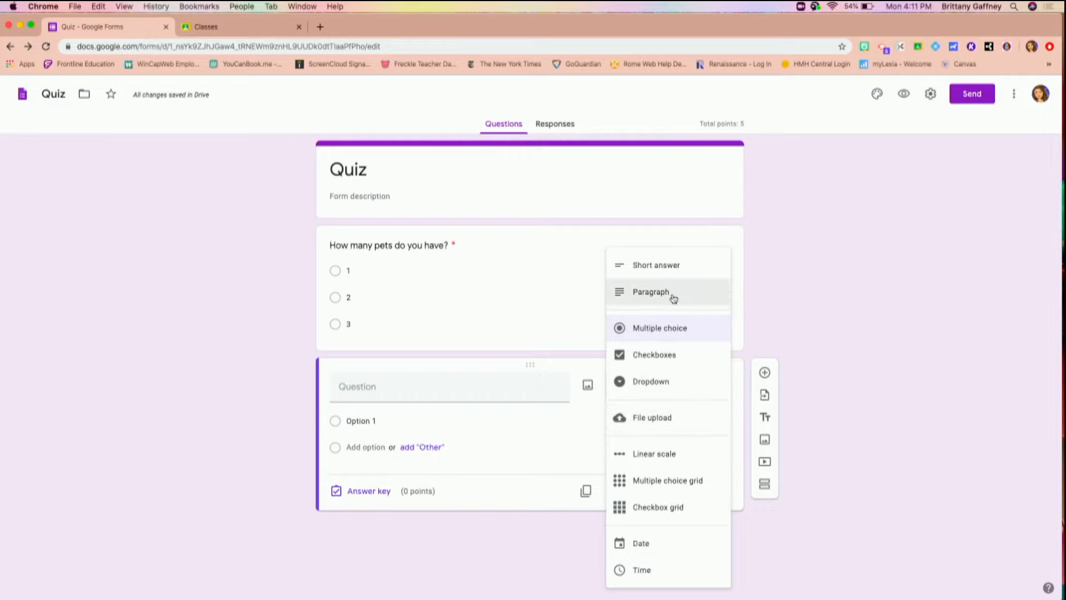
pyautogui.click(672, 274)
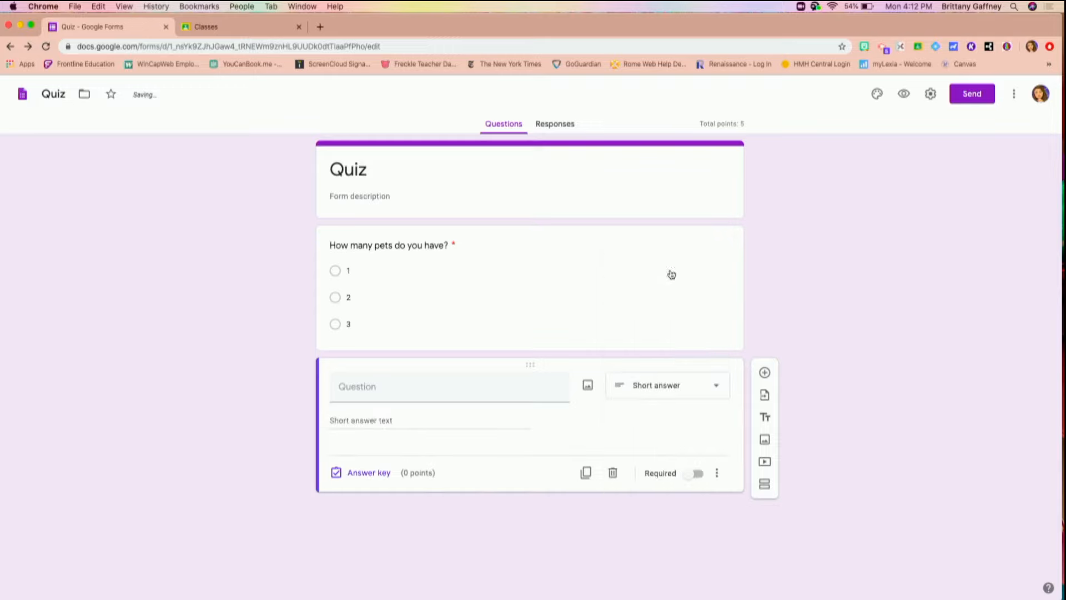
pyautogui.click(476, 387)
pyautogui.write('Question')
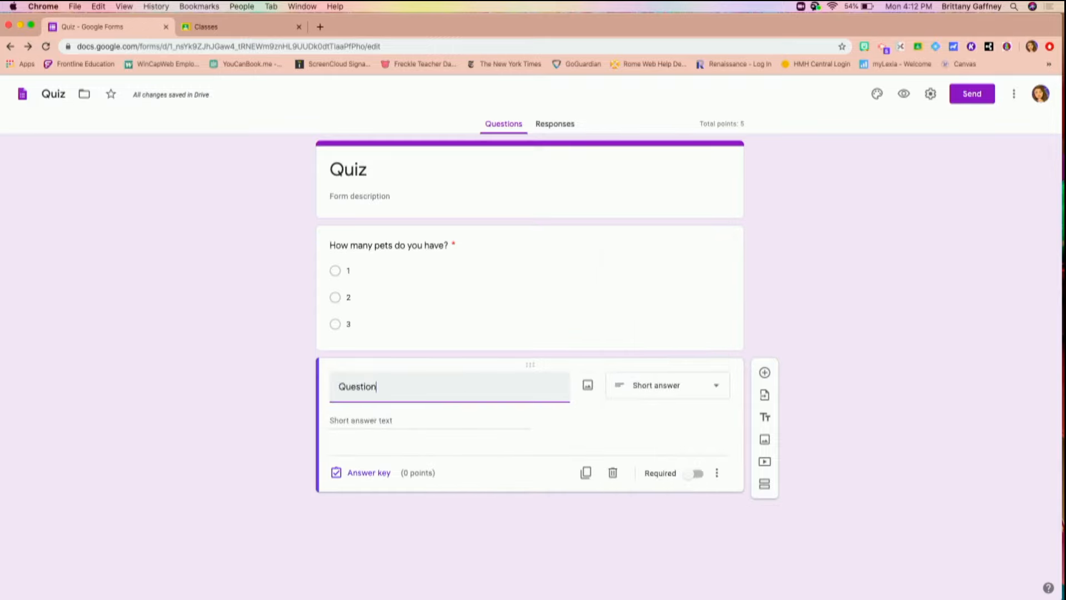
pyautogui.click(412, 409)
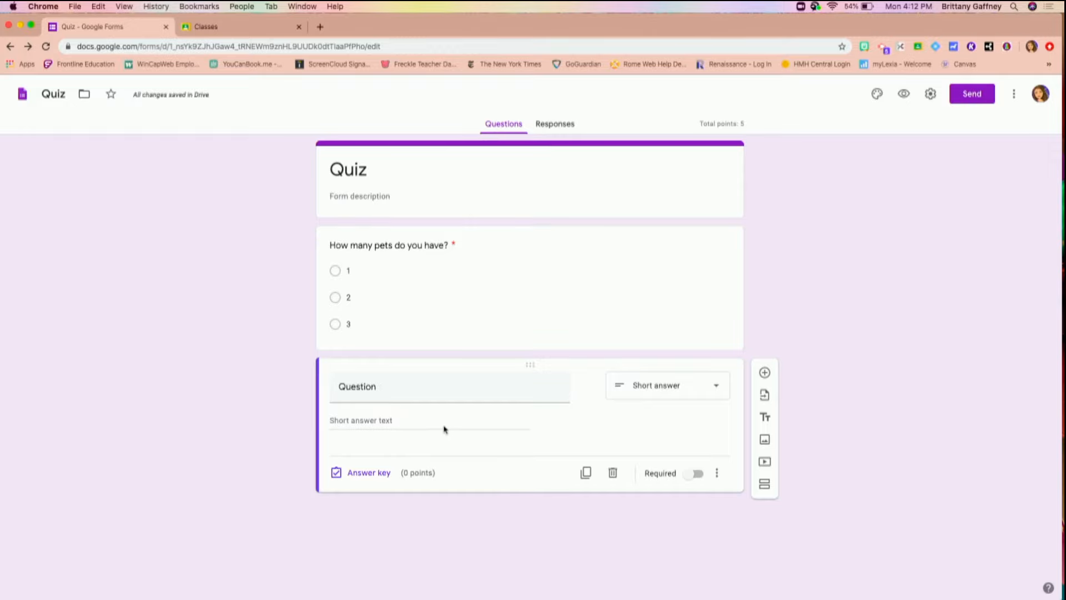
pyautogui.click(680, 395)
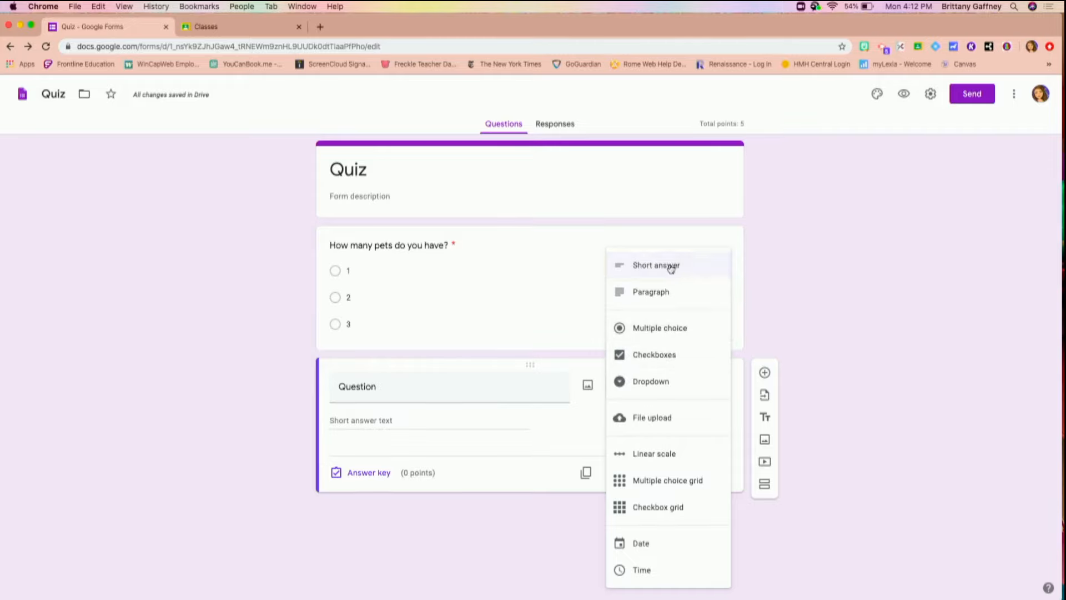
pyautogui.click(491, 384)
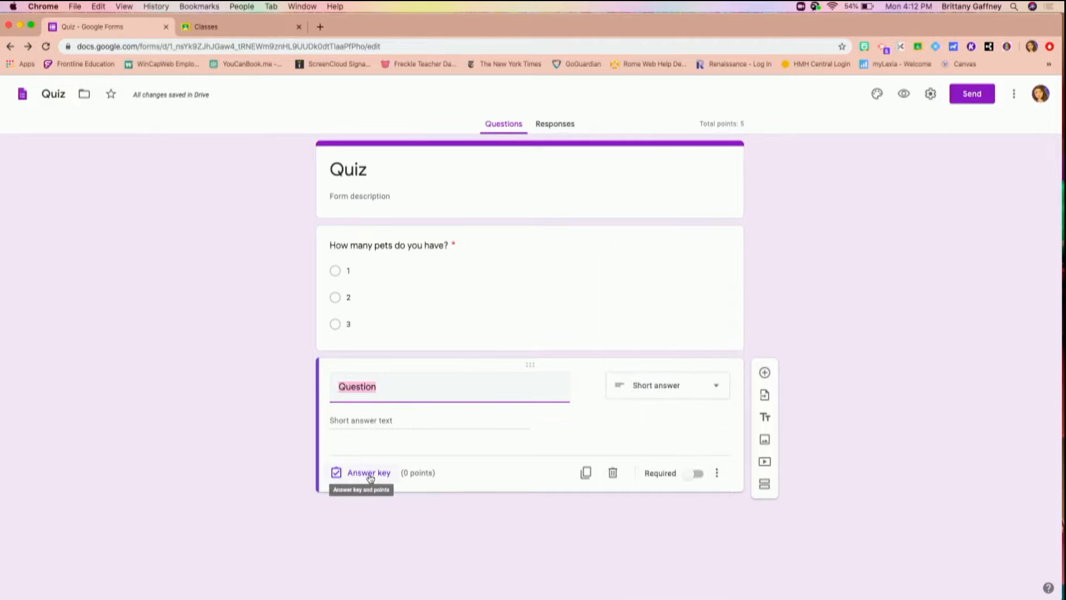
pyautogui.click(649, 389)
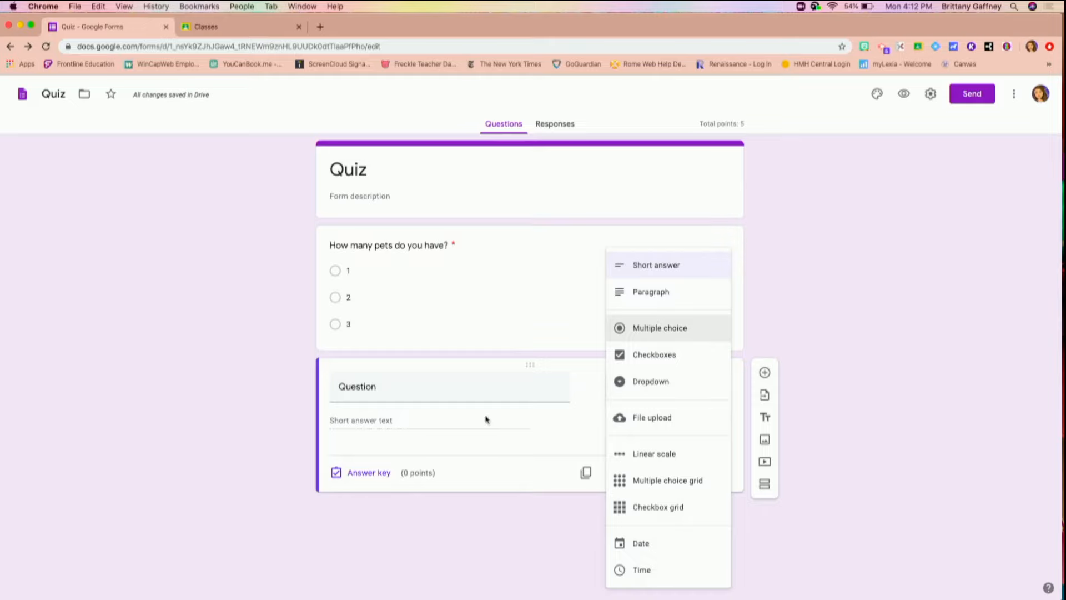
# List "Correct Answer" as the correct answer in the short-answer question's key and finish the key without adding feedback
pyautogui.click(364, 481)
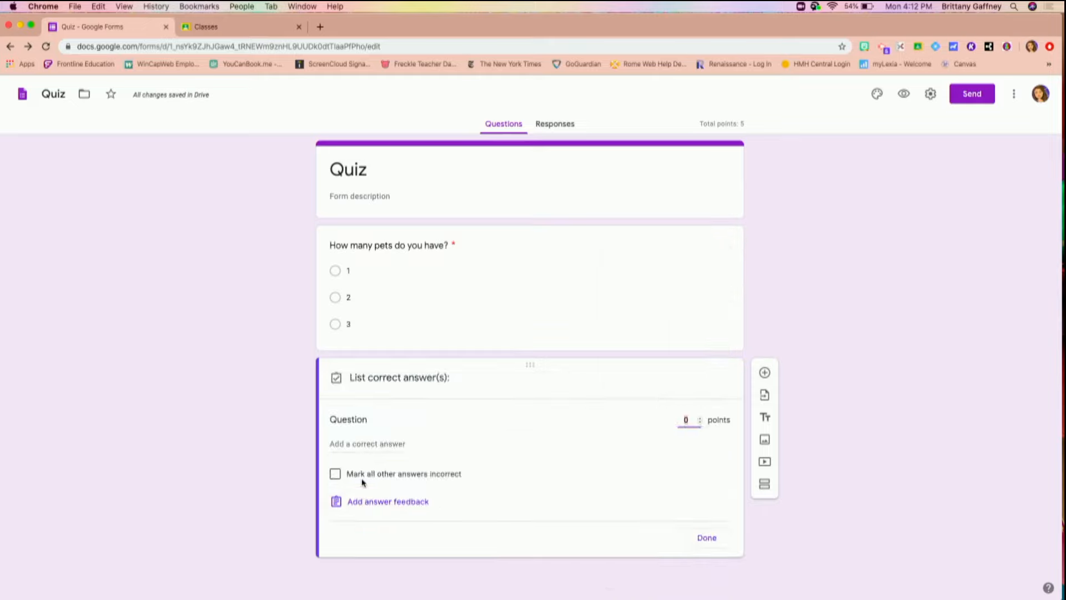
pyautogui.click(366, 444)
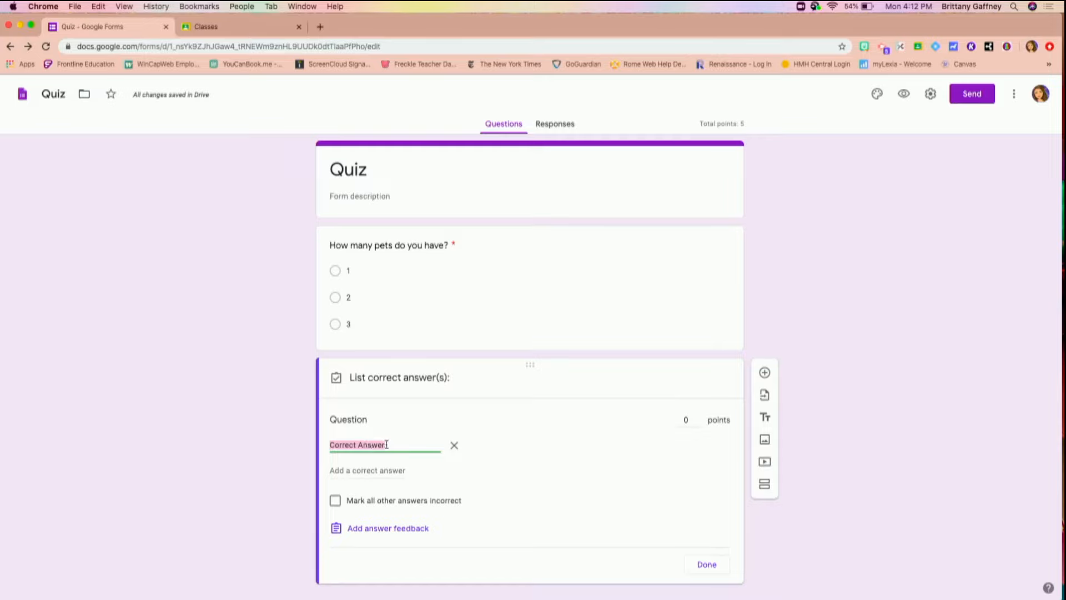
pyautogui.click(379, 539)
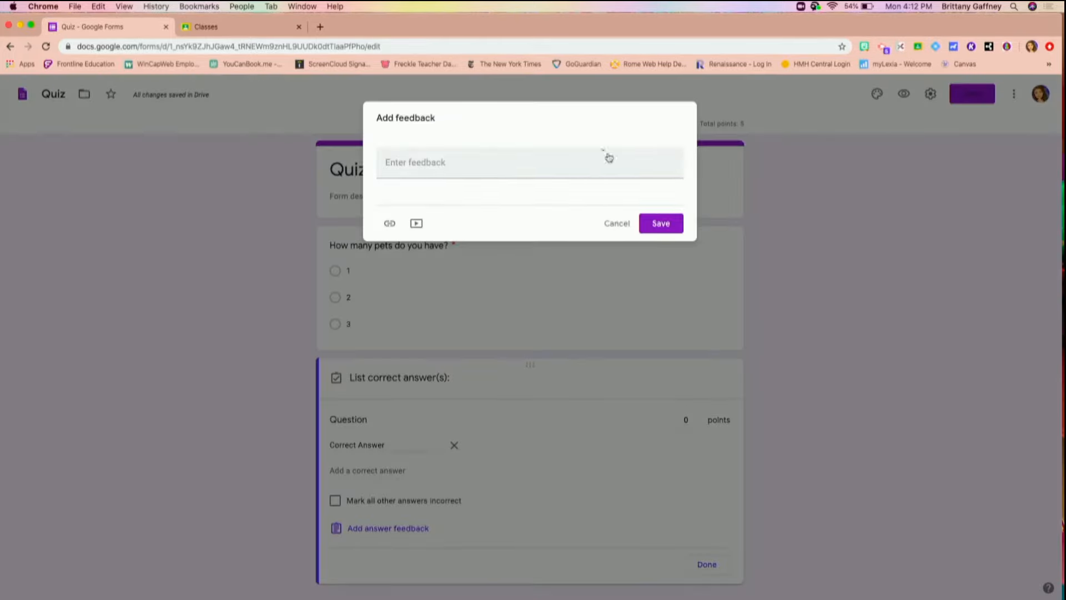
pyautogui.click(583, 165)
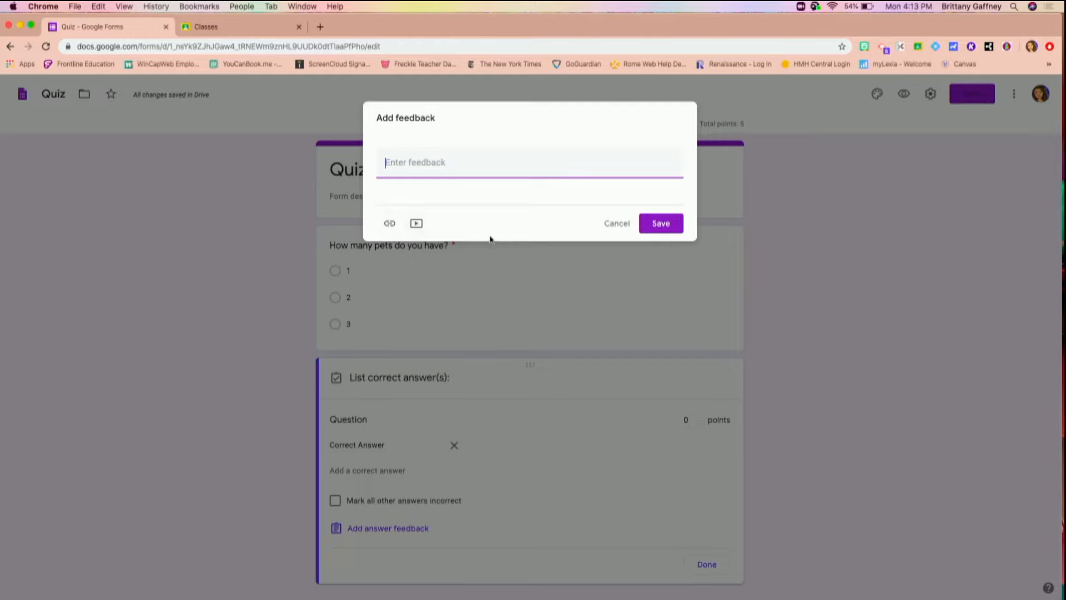
pyautogui.click(617, 225)
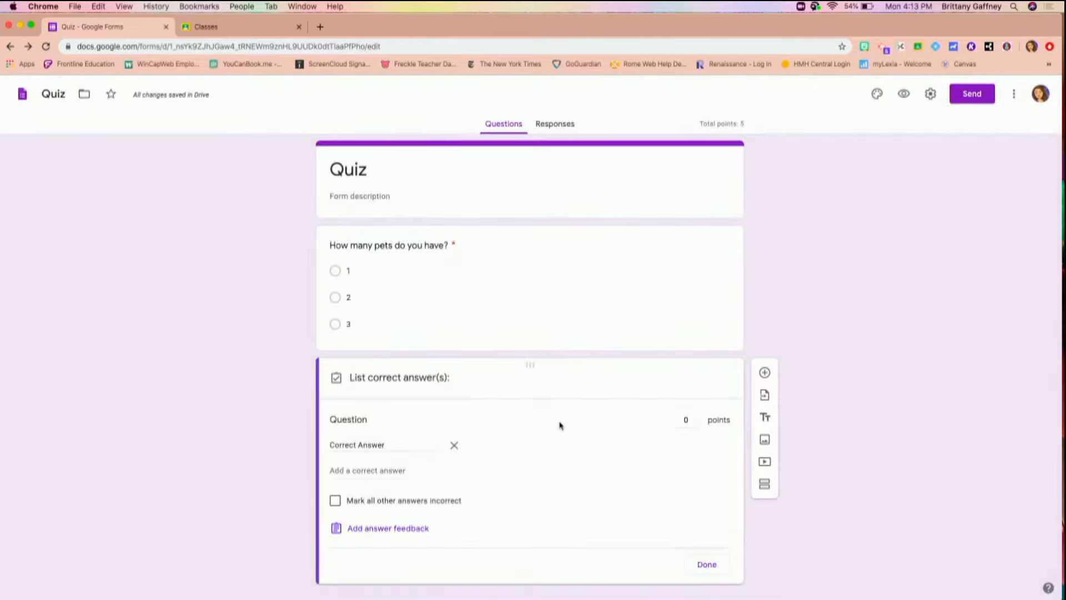
pyautogui.scroll(-2, 560, 426)
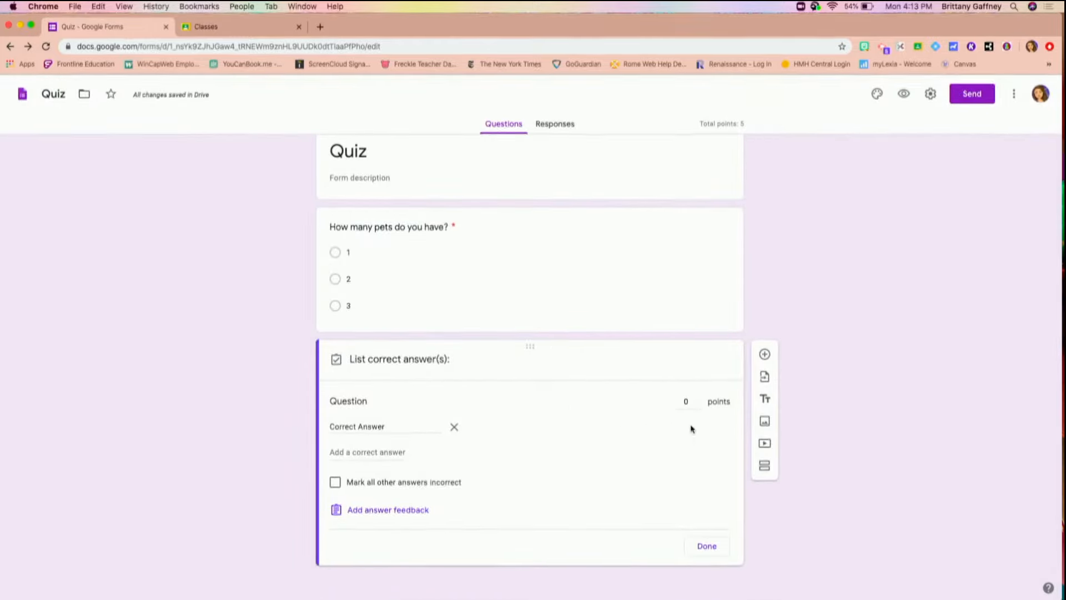
pyautogui.click(708, 549)
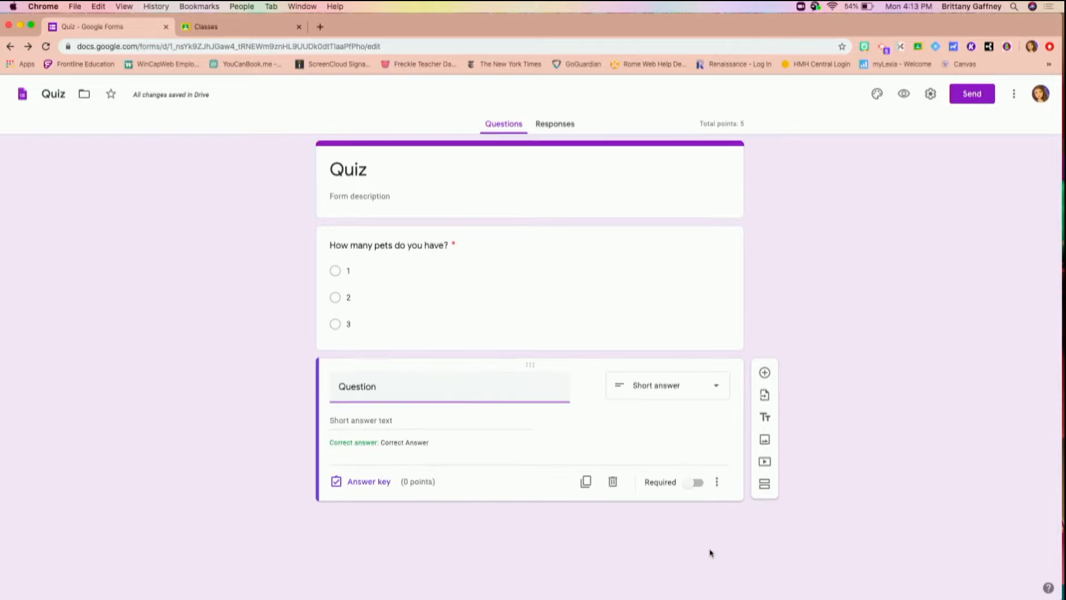
# Convert the second question to Checkboxes and give it three answer options, with "asda" as the second
pyautogui.click(709, 395)
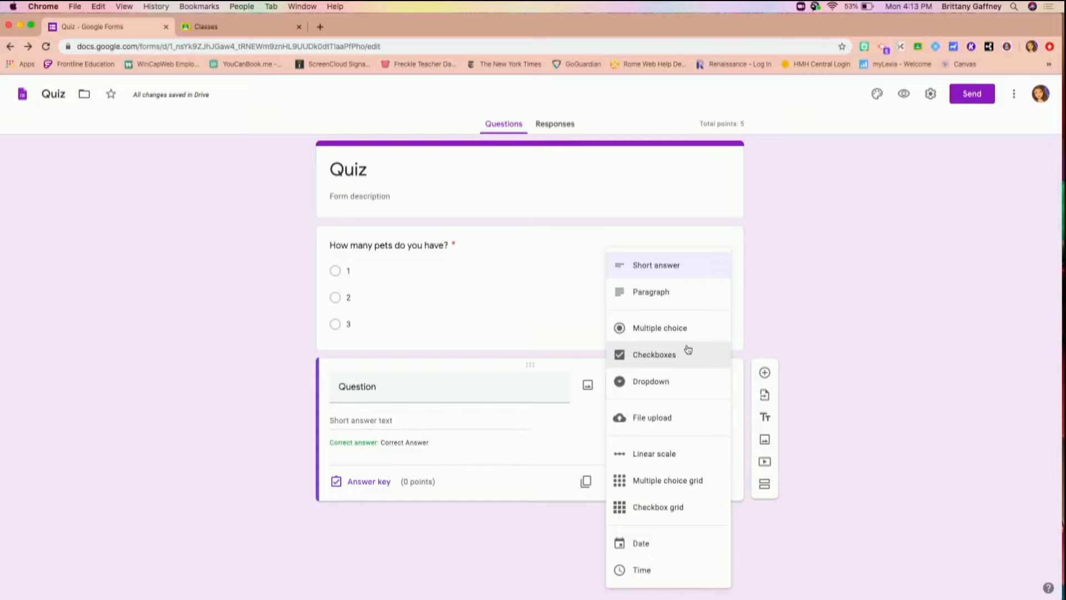
pyautogui.click(672, 359)
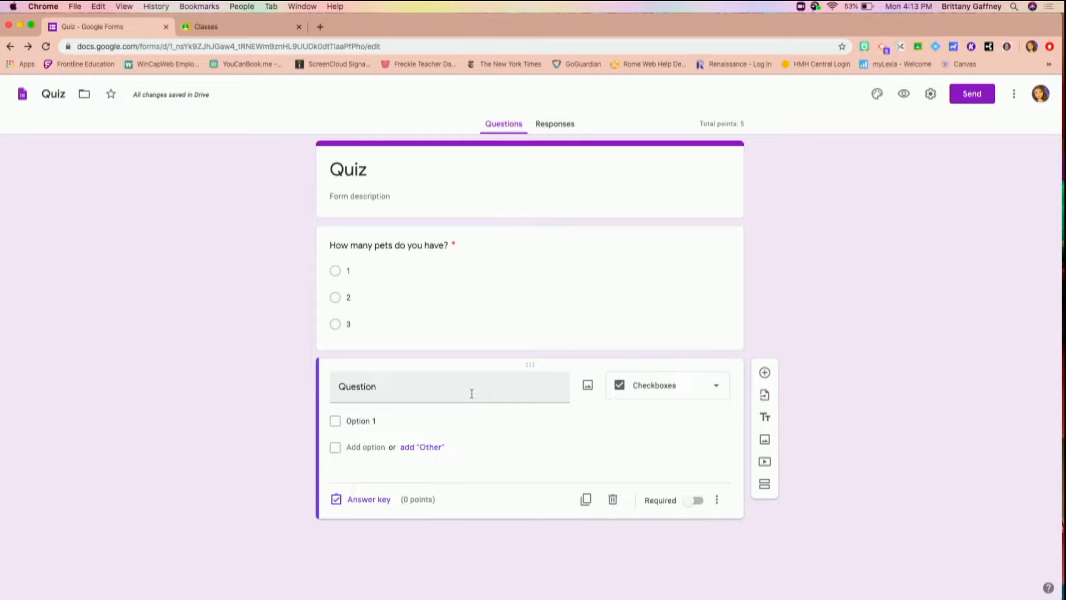
pyautogui.click(391, 421)
pyautogui.write('sdasd')
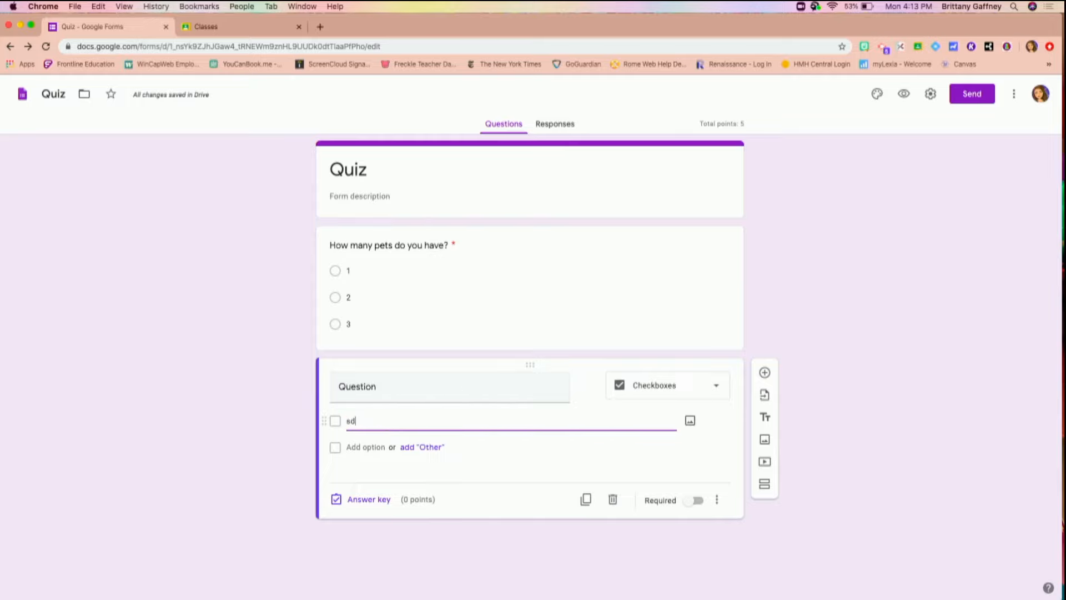
pyautogui.click(371, 447)
pyautogui.write('asda')
pyautogui.click(367, 474)
pyautogui.write('asda')
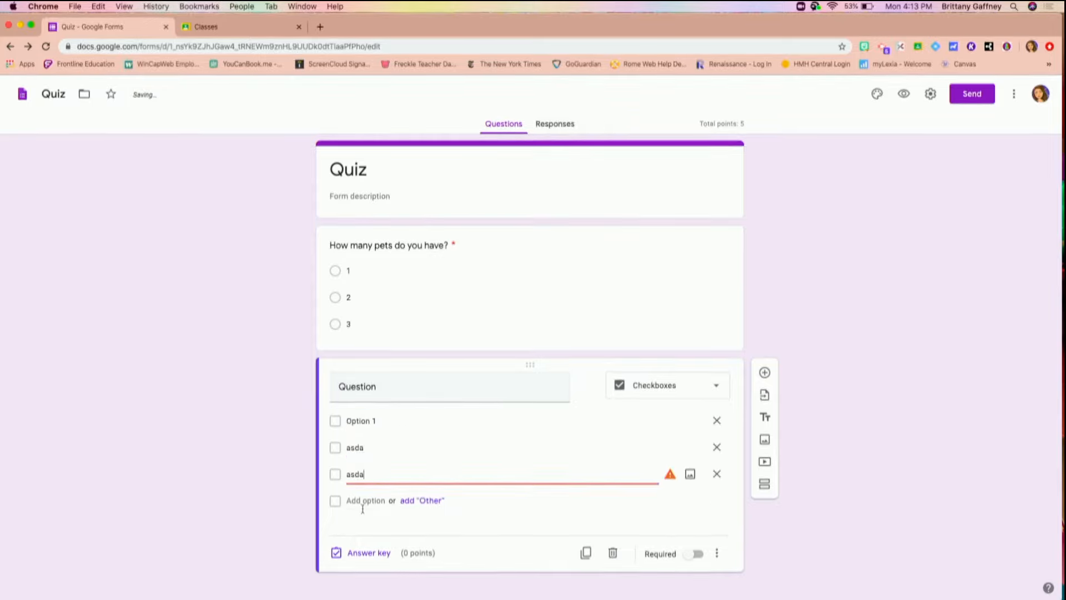
pyautogui.click(365, 506)
# In the checkbox question's answer key, mark Option 1 and asda as correct and finish the key
pyautogui.click(356, 558)
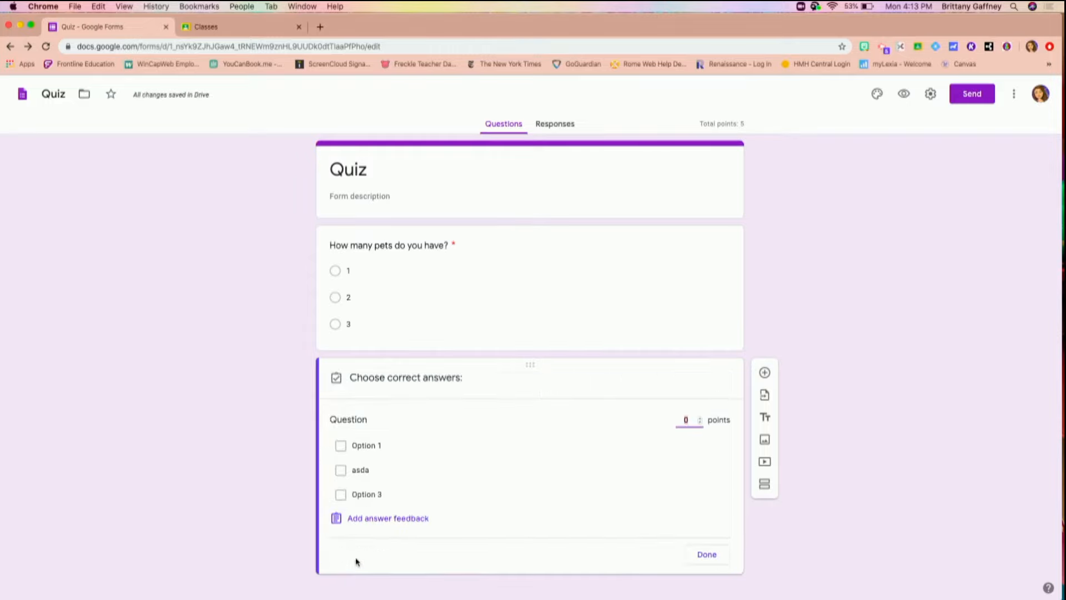
pyautogui.click(342, 446)
pyautogui.click(342, 472)
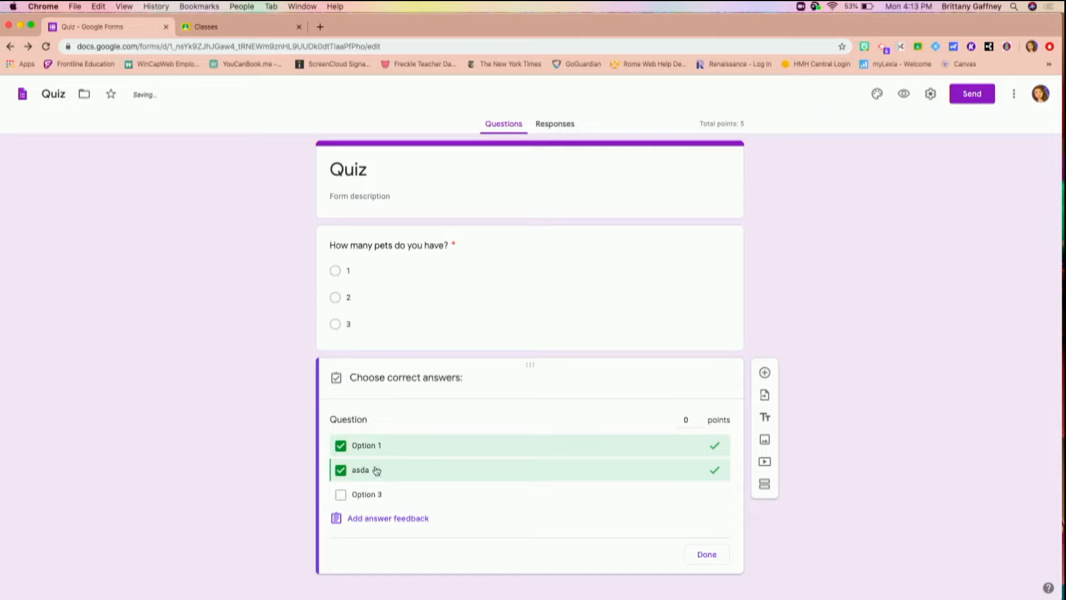
pyautogui.click(718, 556)
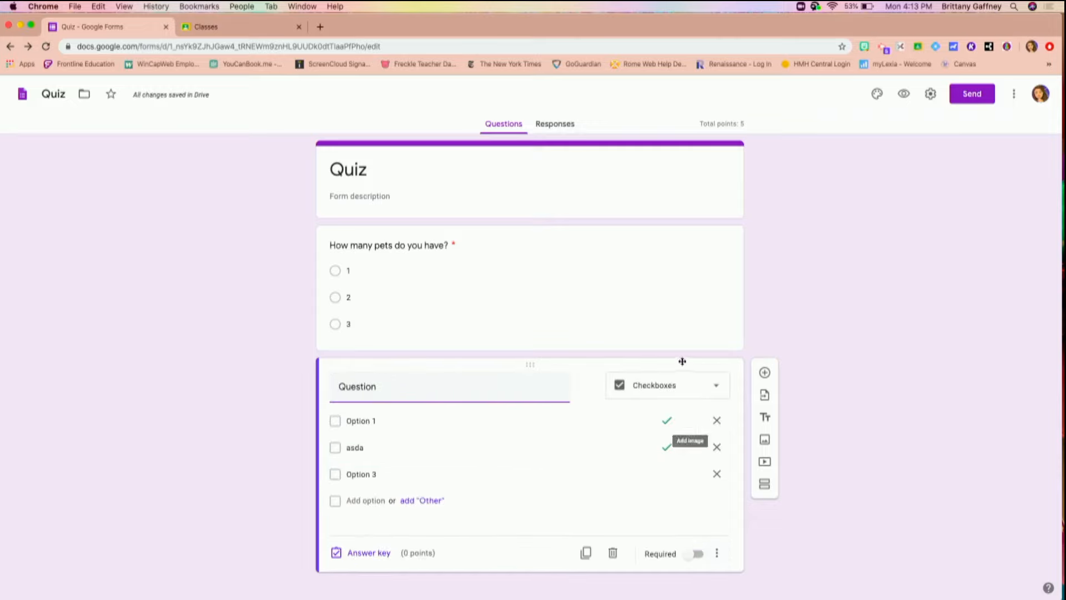
# Convert the second question to a Dropdown and rename its first option "dasda"
pyautogui.click(679, 387)
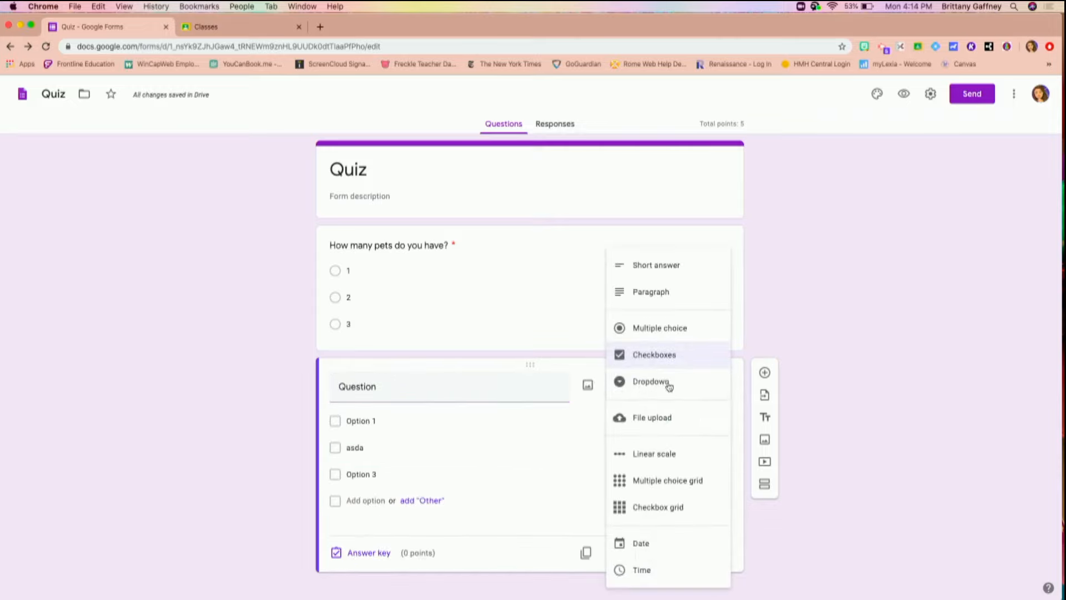
pyautogui.click(669, 387)
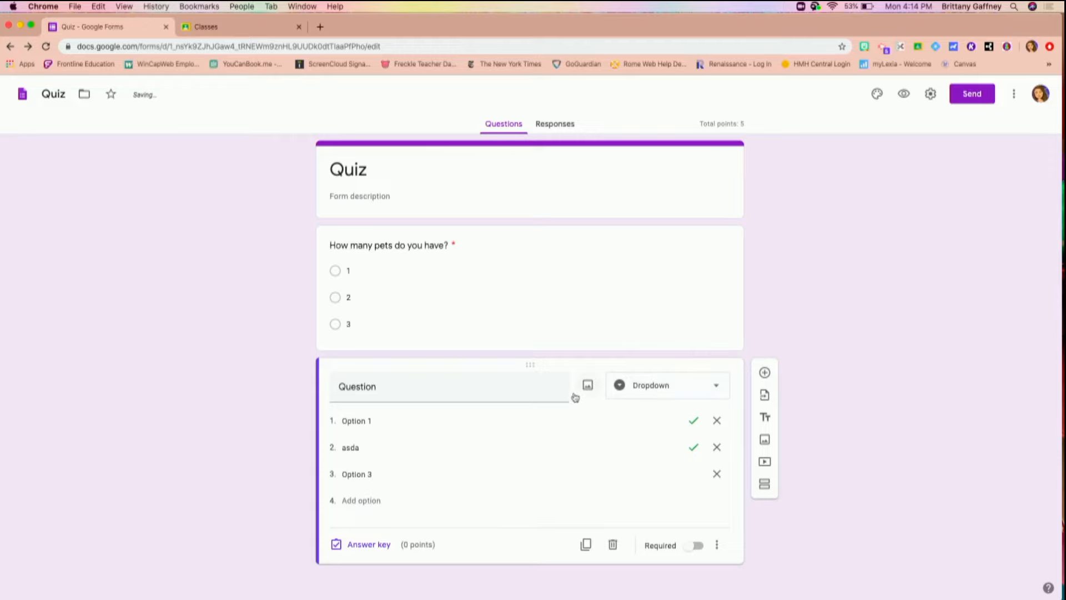
pyautogui.click(392, 422)
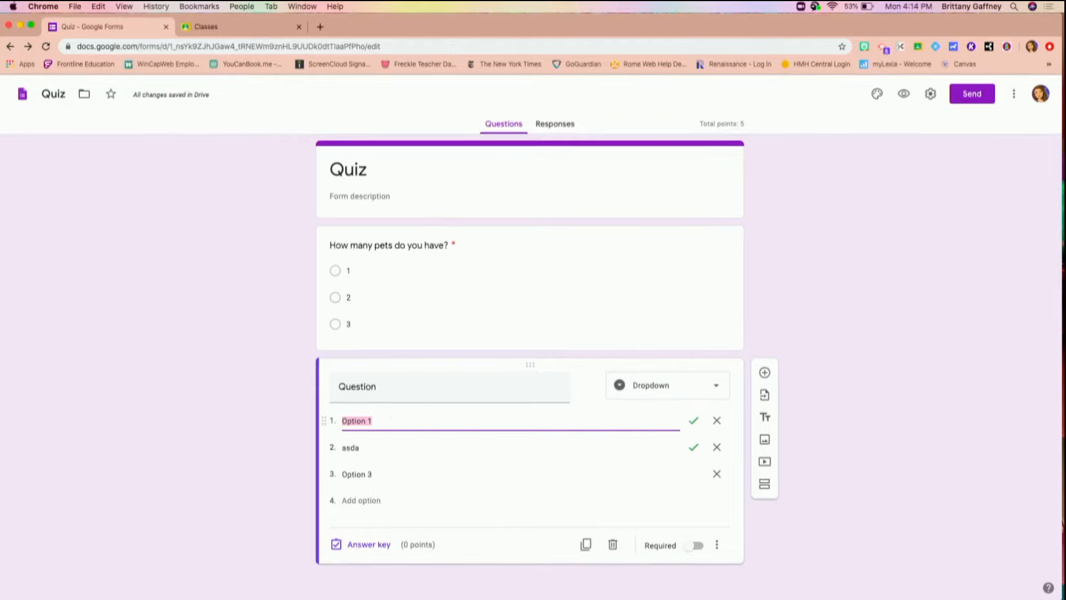
pyautogui.write('dasda')
pyautogui.click(456, 386)
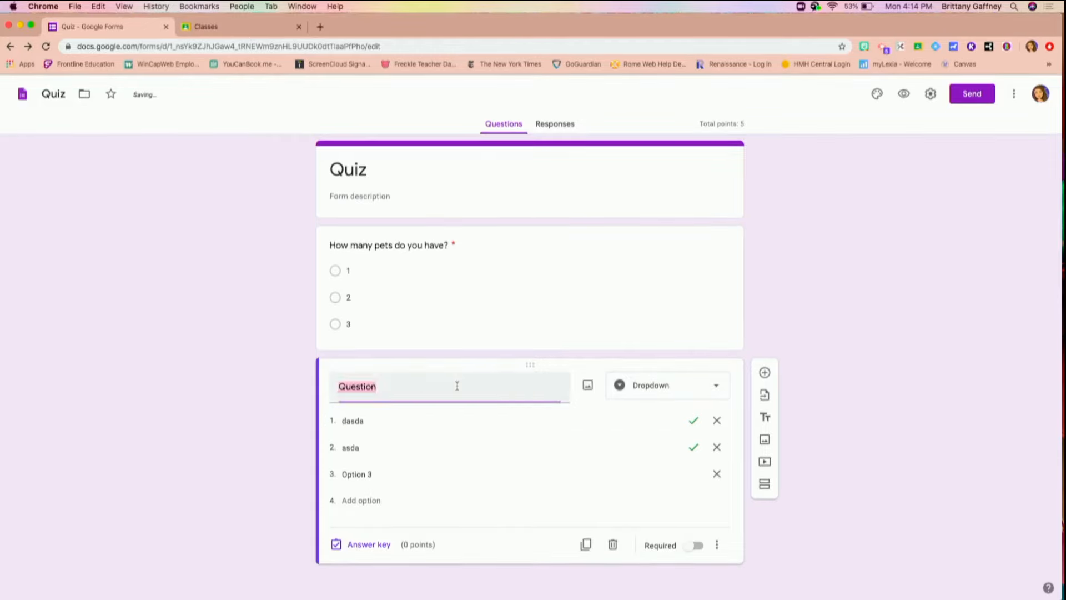
# Open the Digital Breakout Survey form in a new tab, examine its Course content grid question and return to the quiz
pyautogui.click(691, 391)
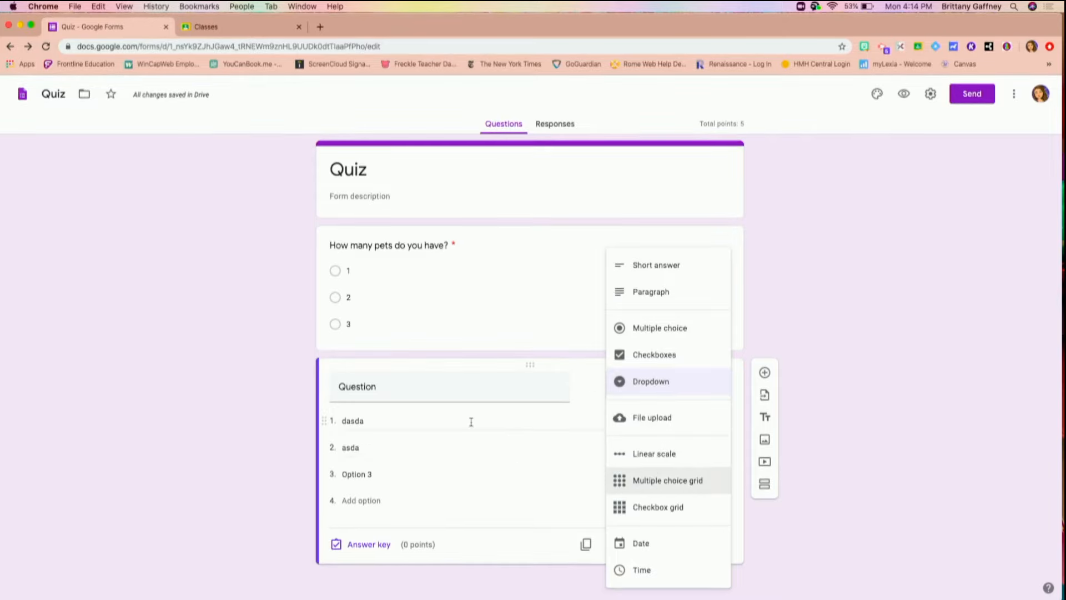
pyautogui.rightClick(118, 29)
pyautogui.click(139, 59)
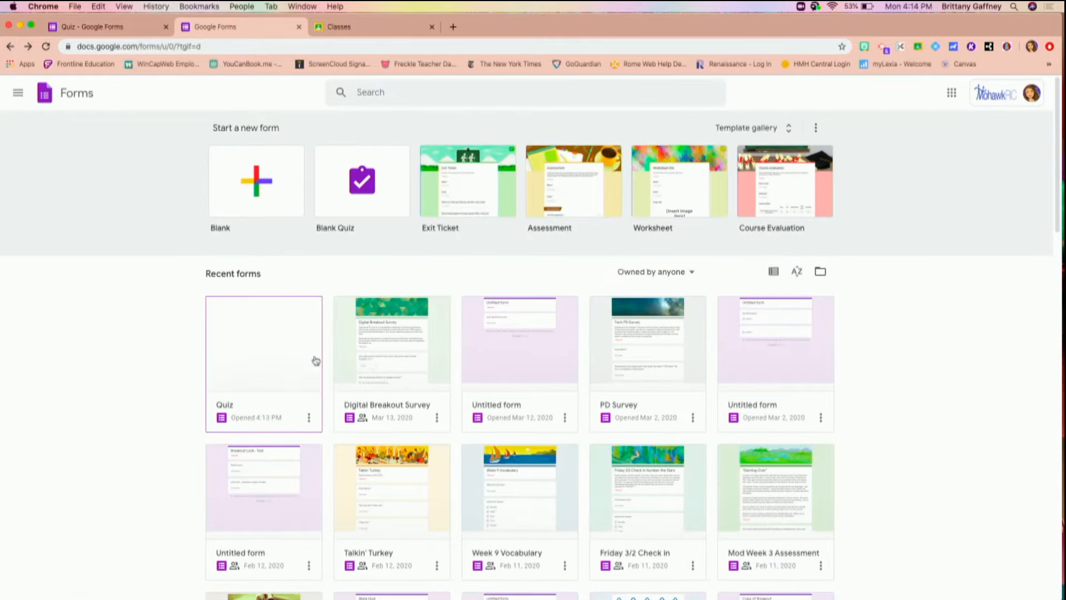
pyautogui.click(399, 389)
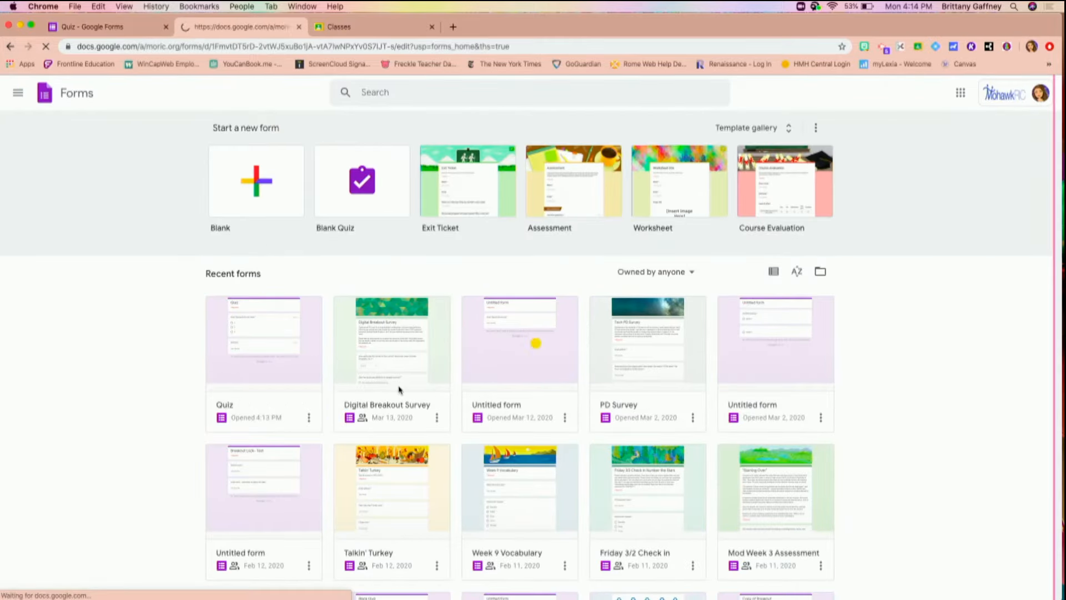
pyautogui.scroll(-1, 445, 444)
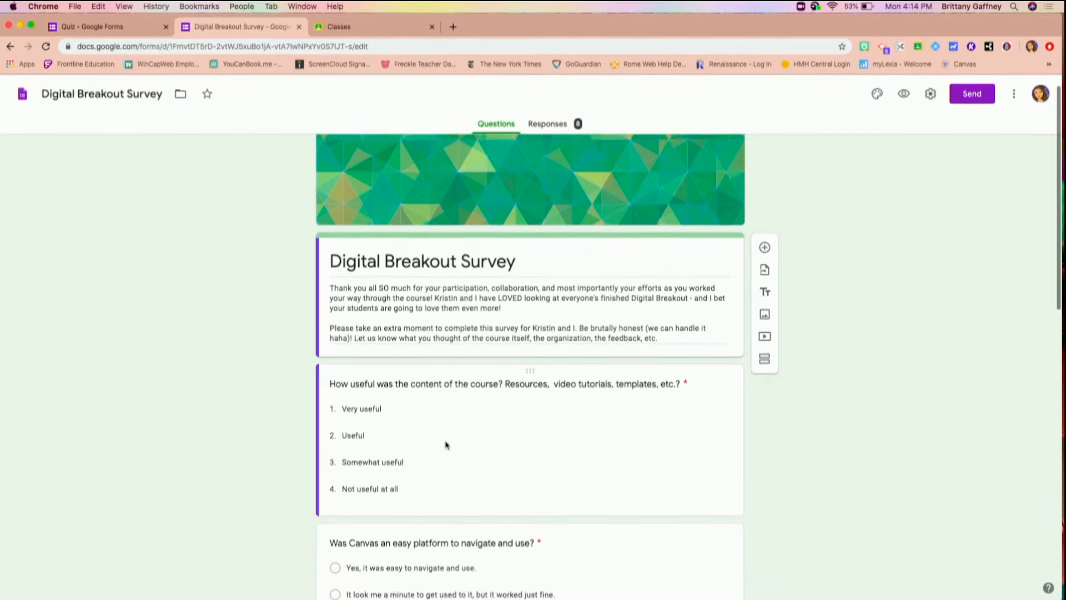
pyautogui.scroll(-4, 446, 445)
pyautogui.scroll(-5, 446, 443)
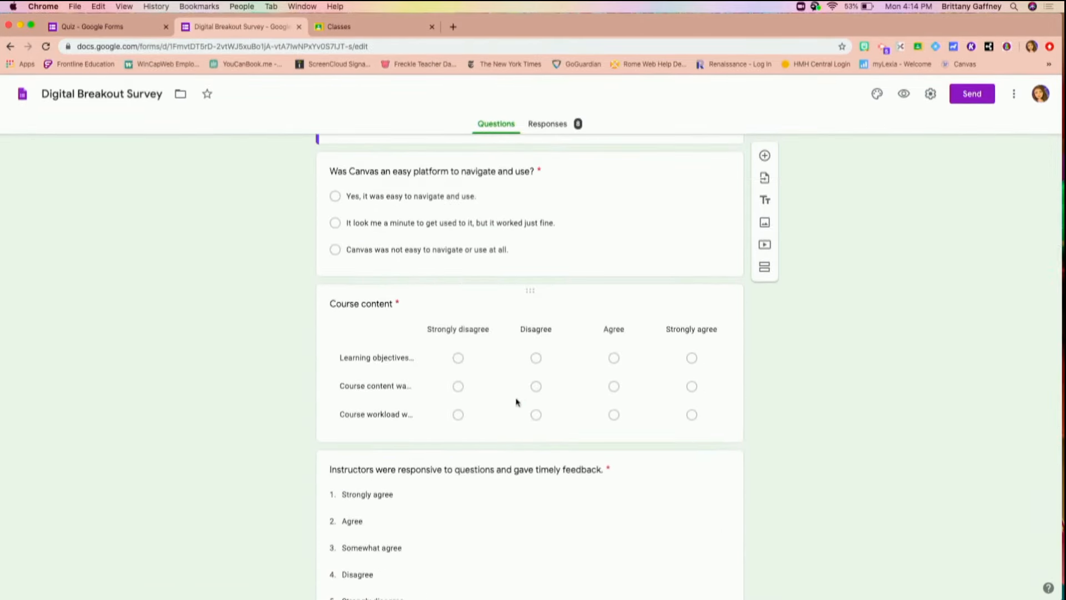
pyautogui.click(127, 27)
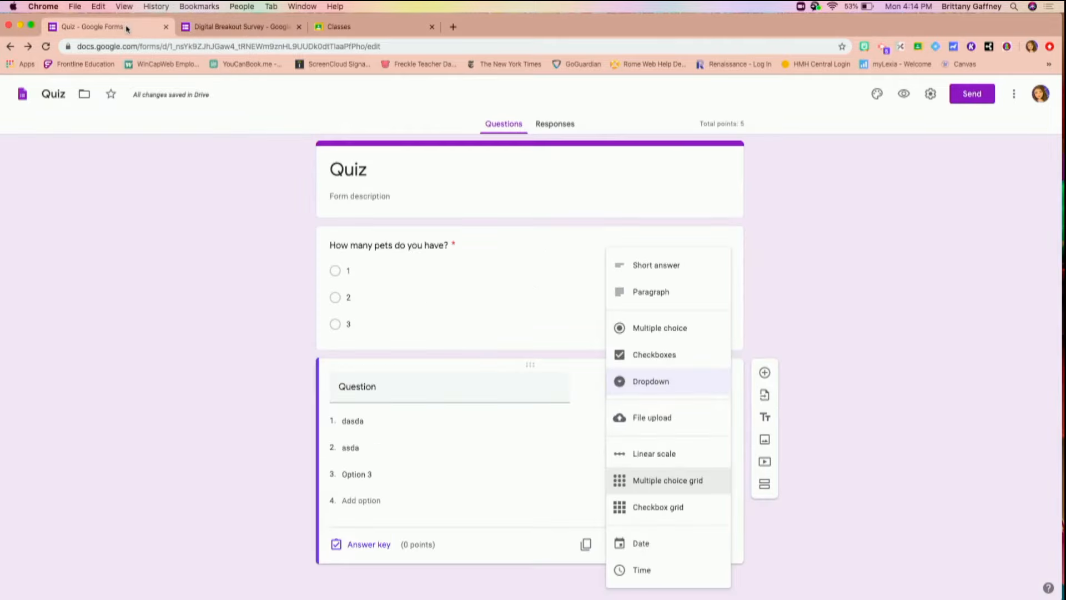
# Examine the rows and columns of the Course content grid in the Digital Breakout Survey, return to the quiz and close the question type list
pyautogui.click(254, 27)
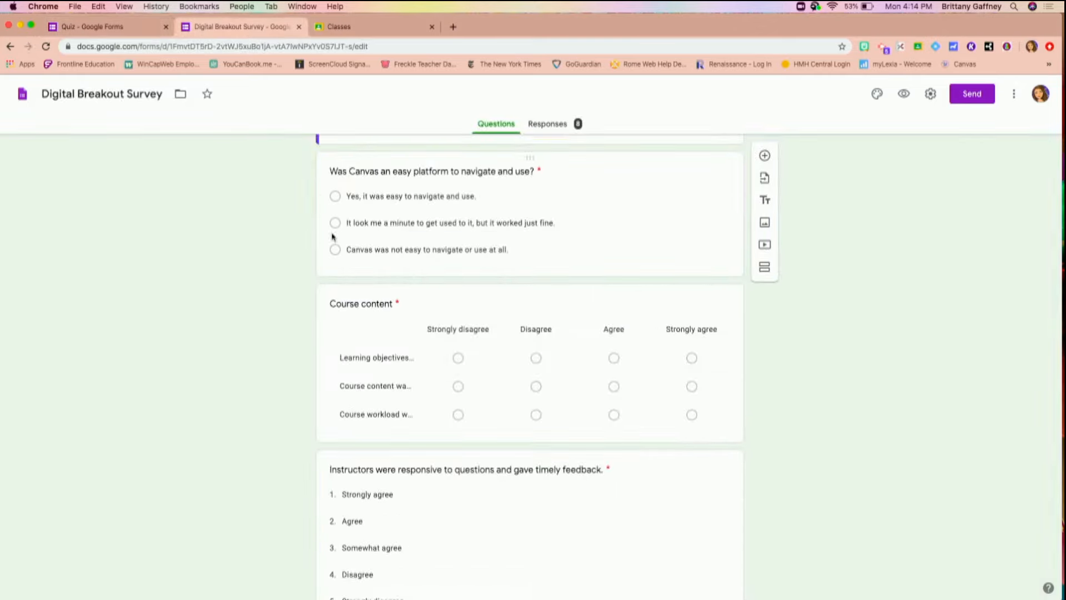
pyautogui.click(392, 359)
pyautogui.click(392, 362)
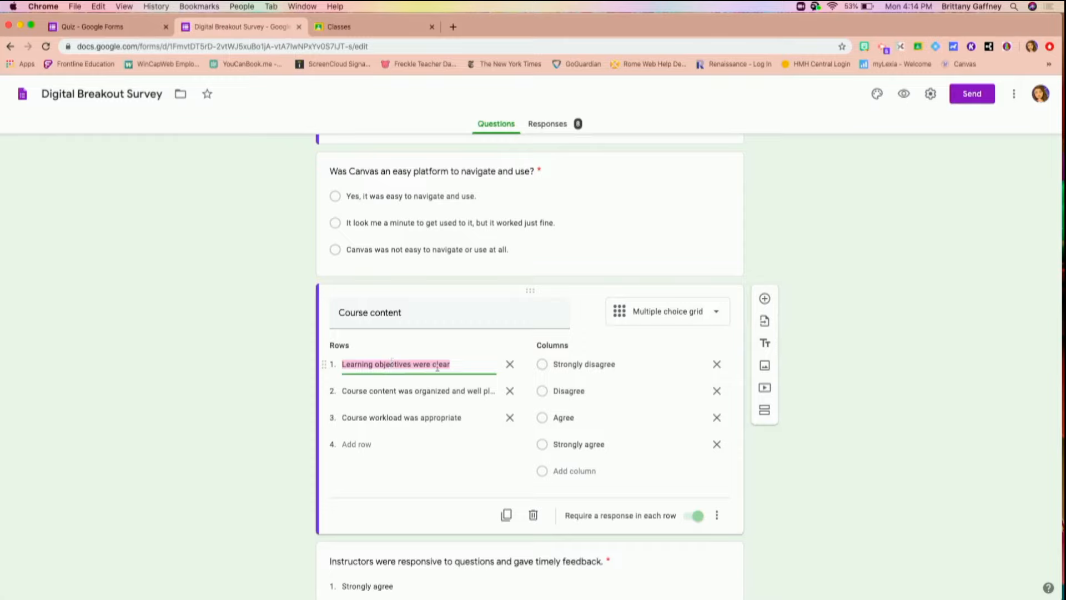
pyautogui.click(249, 354)
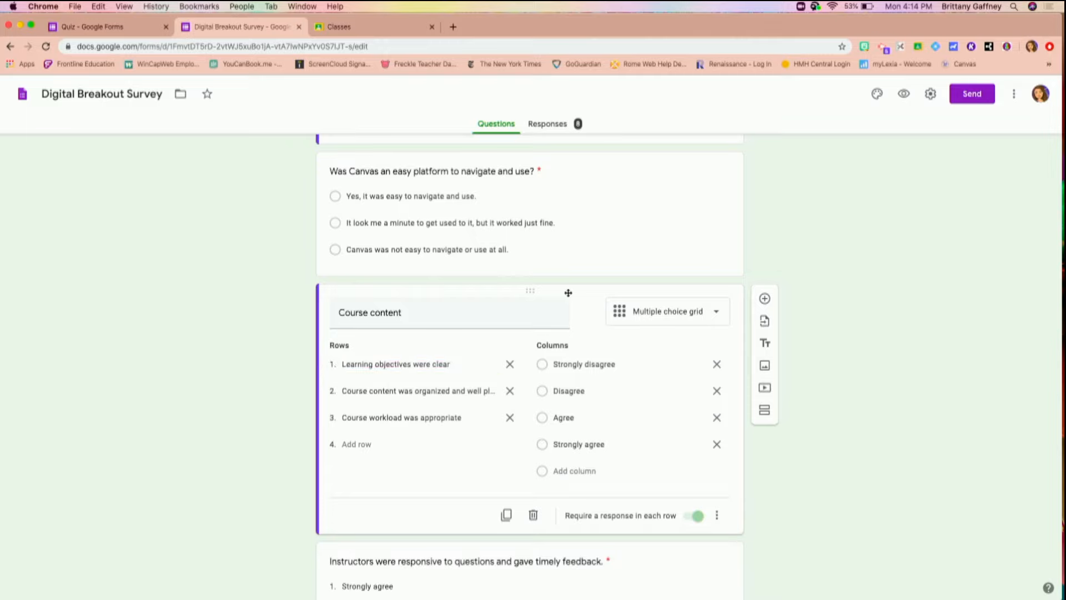
pyautogui.click(588, 265)
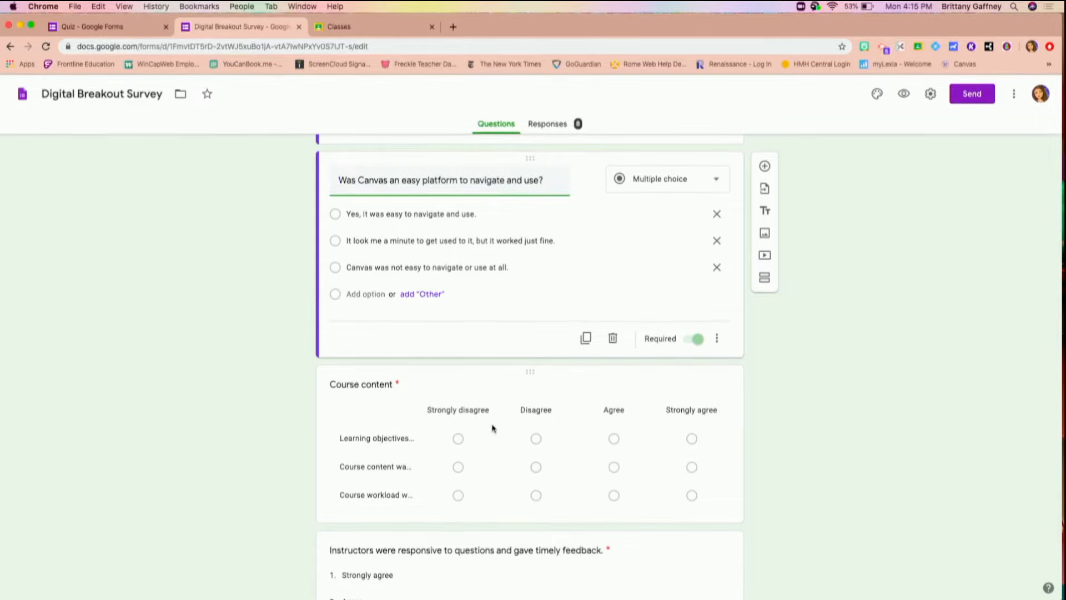
pyautogui.click(125, 34)
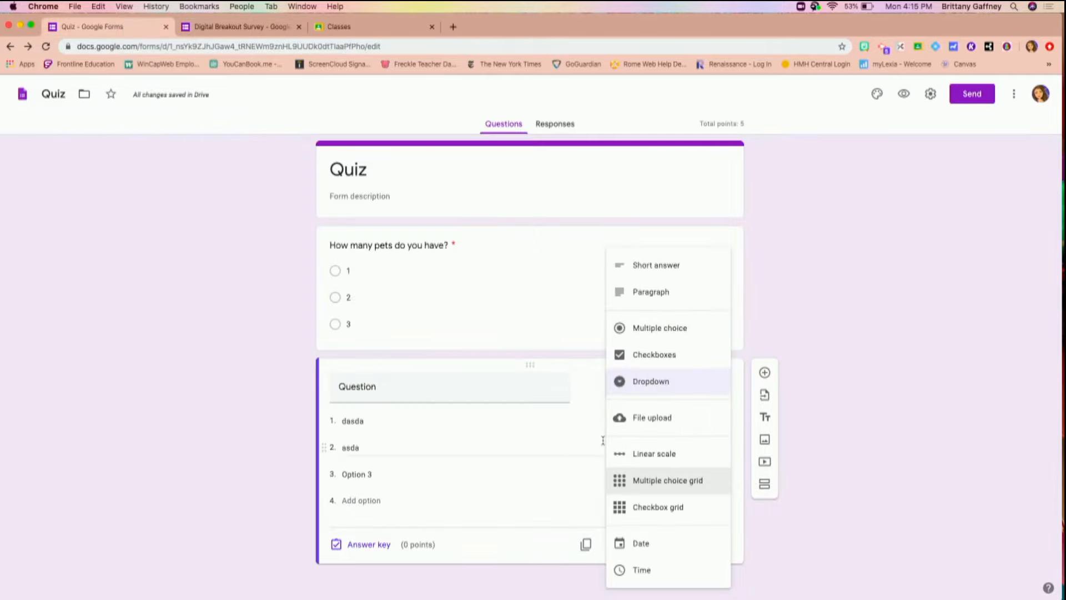
pyautogui.click(576, 447)
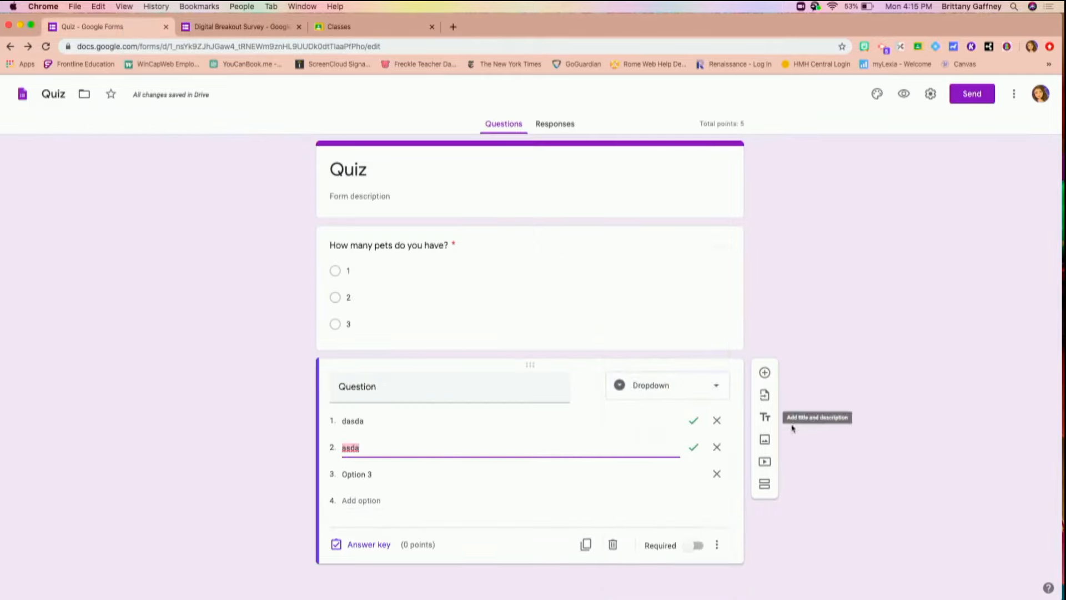
# Browse the existing forms available for importing questions and close the selection without importing any
pyautogui.click(767, 402)
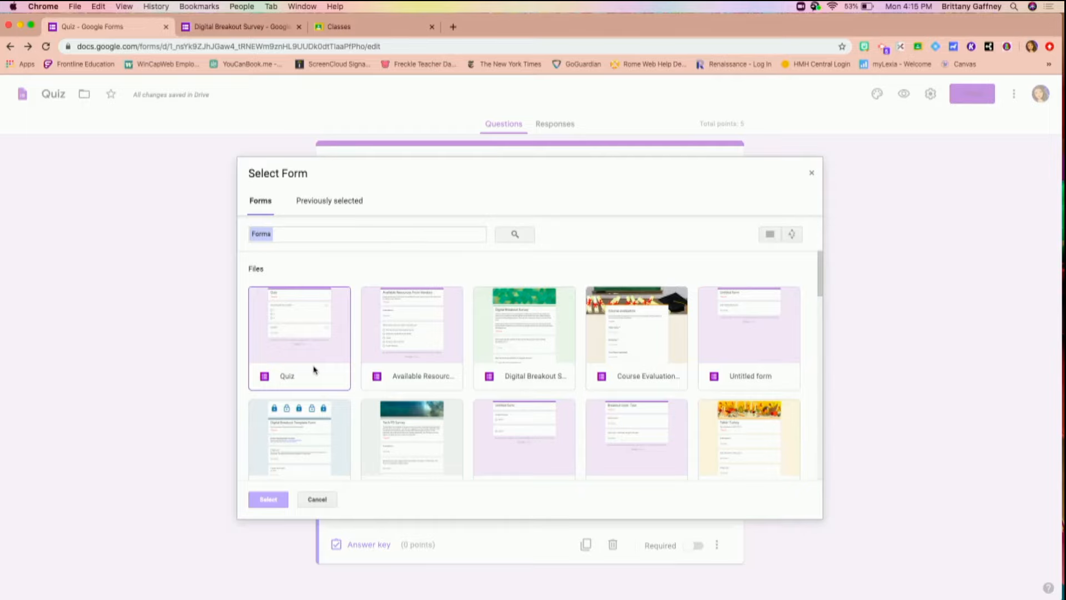
pyautogui.scroll(-1, 364, 405)
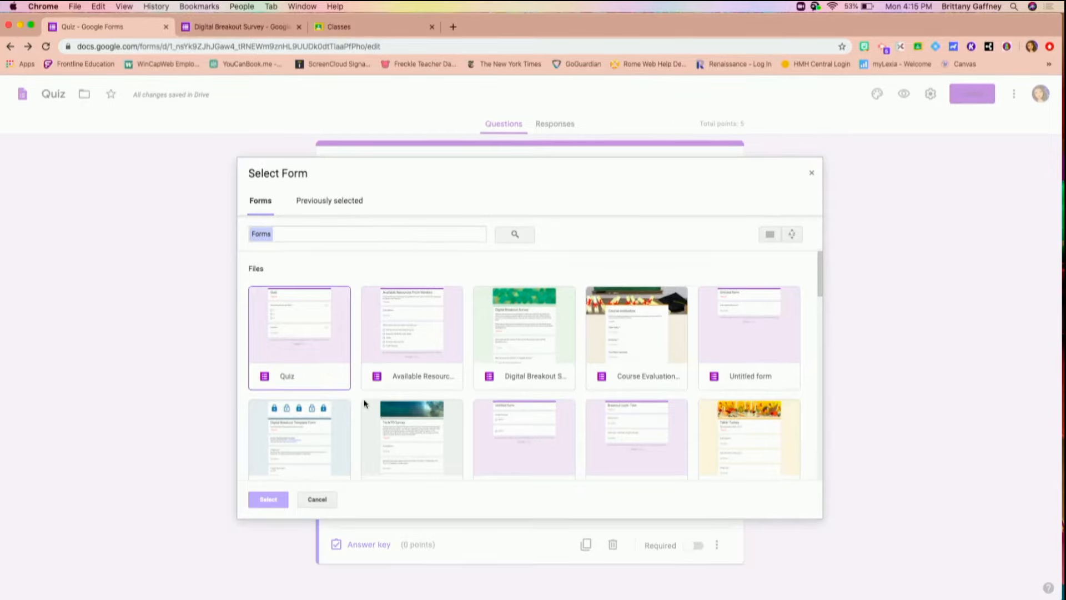
pyautogui.scroll(-1, 364, 404)
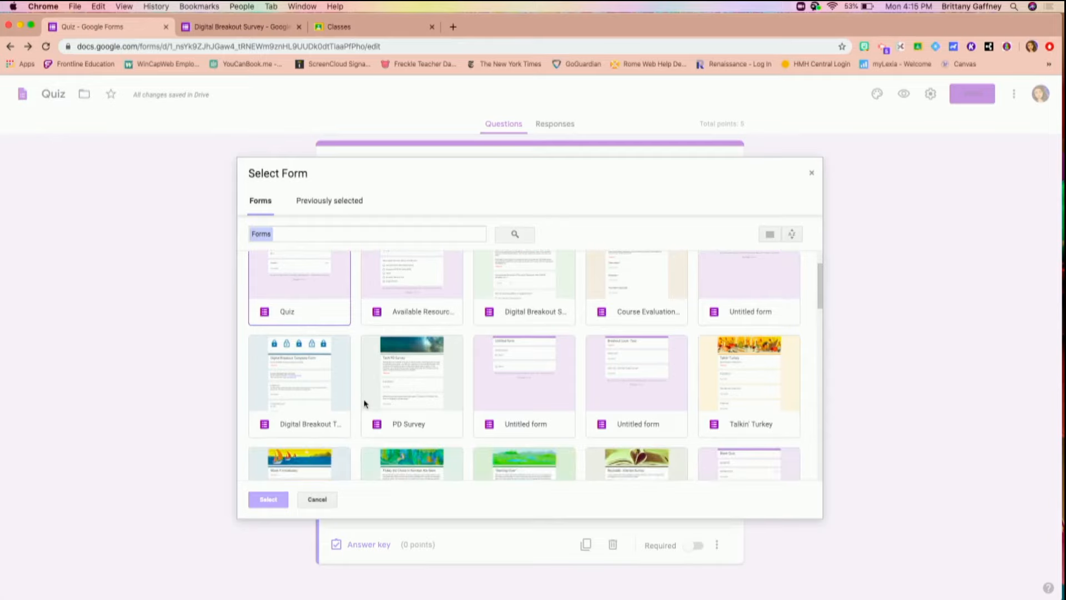
pyautogui.scroll(-2, 364, 404)
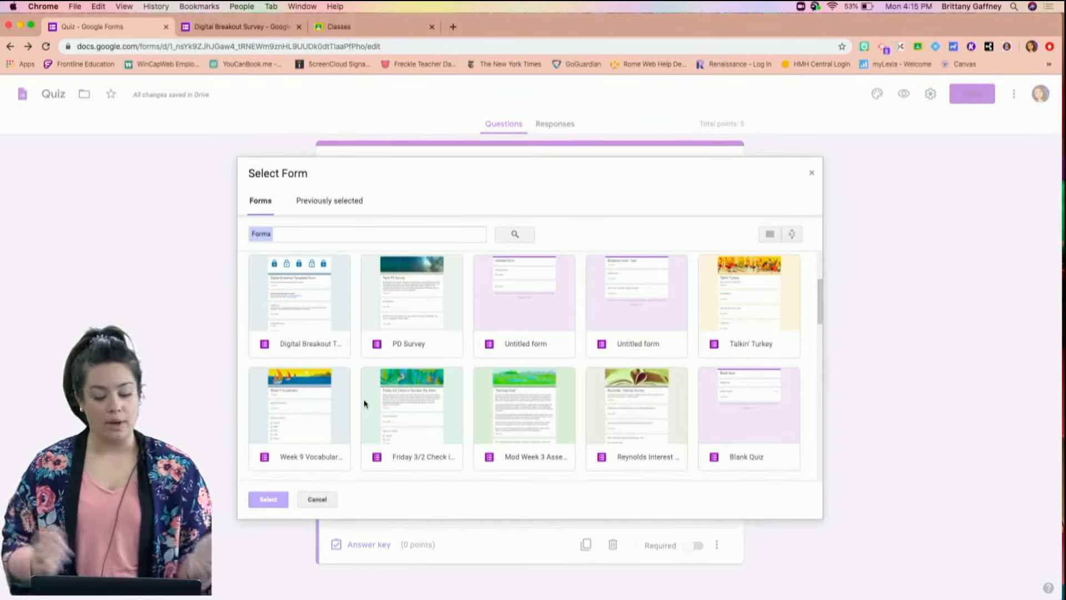
pyautogui.click(812, 175)
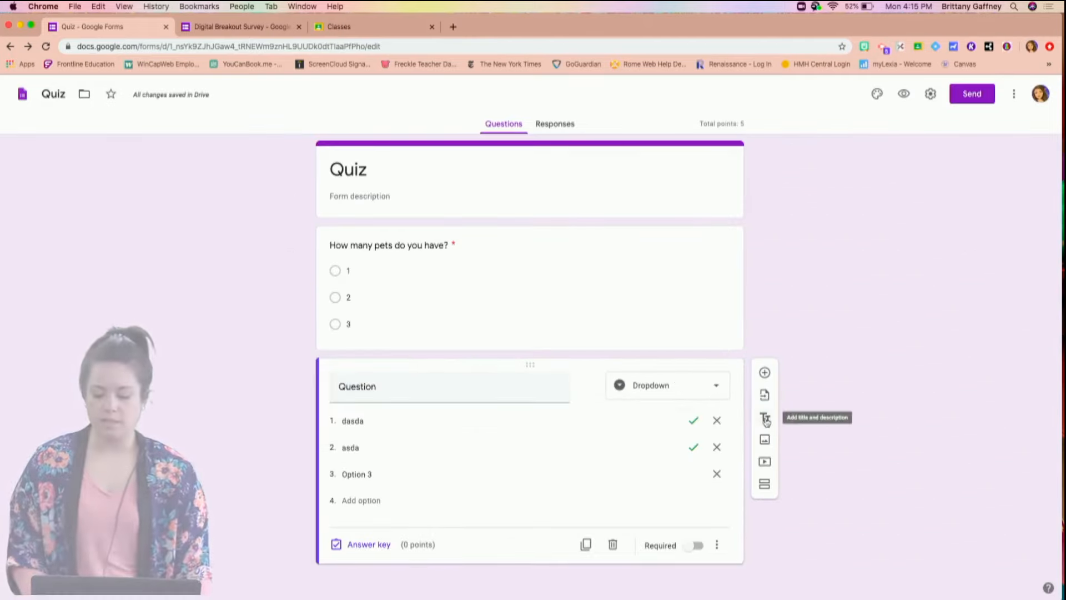
# Add a title and description block after the dropdown question, and insert a white puppy photo below it from a Google image search for "dogs"
pyautogui.click(765, 419)
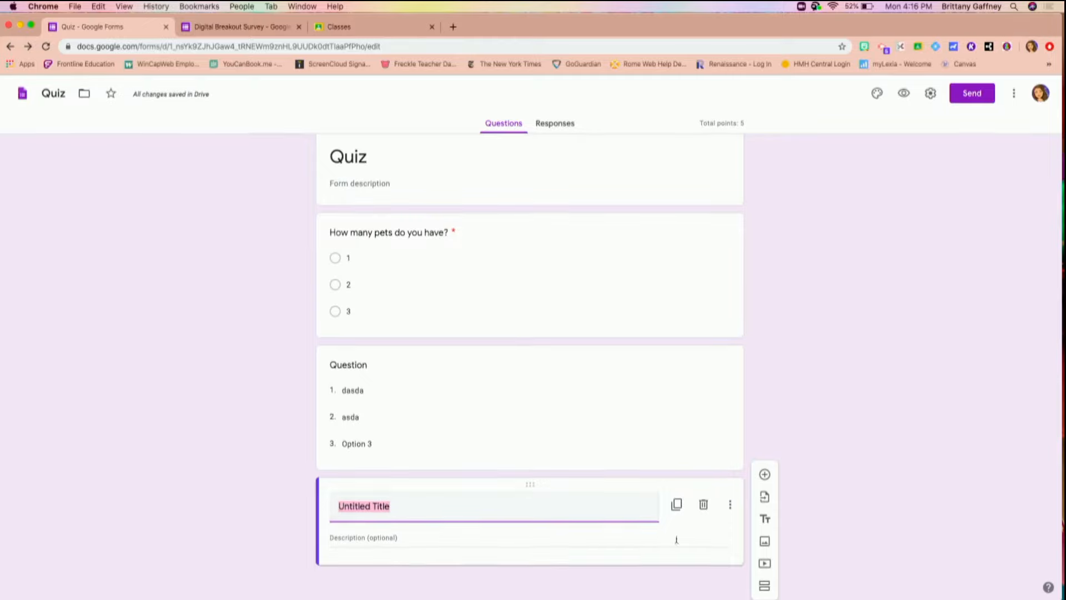
pyautogui.click(766, 543)
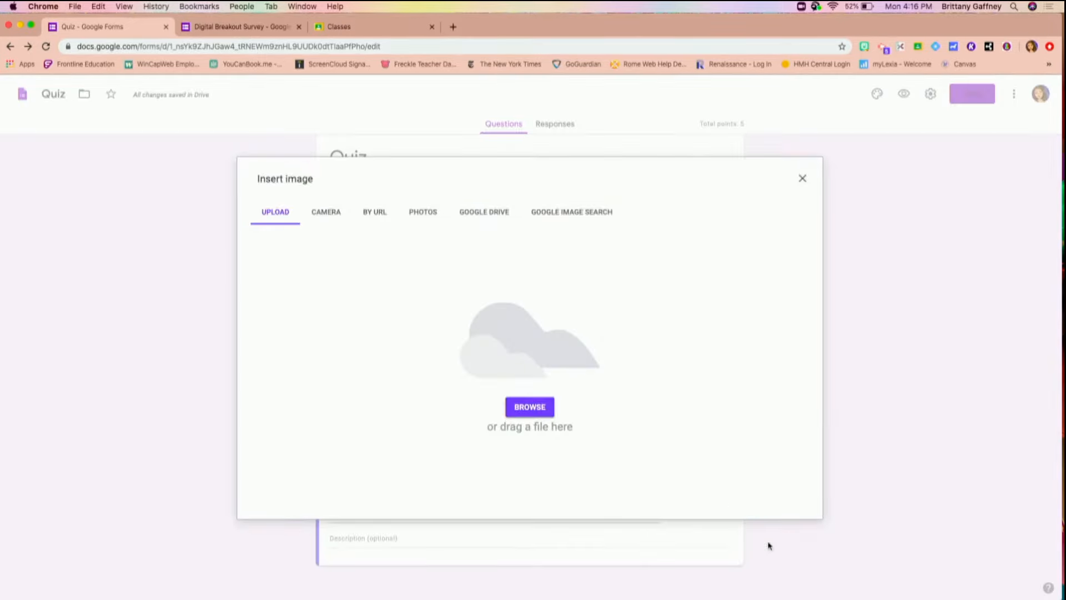
pyautogui.click(563, 221)
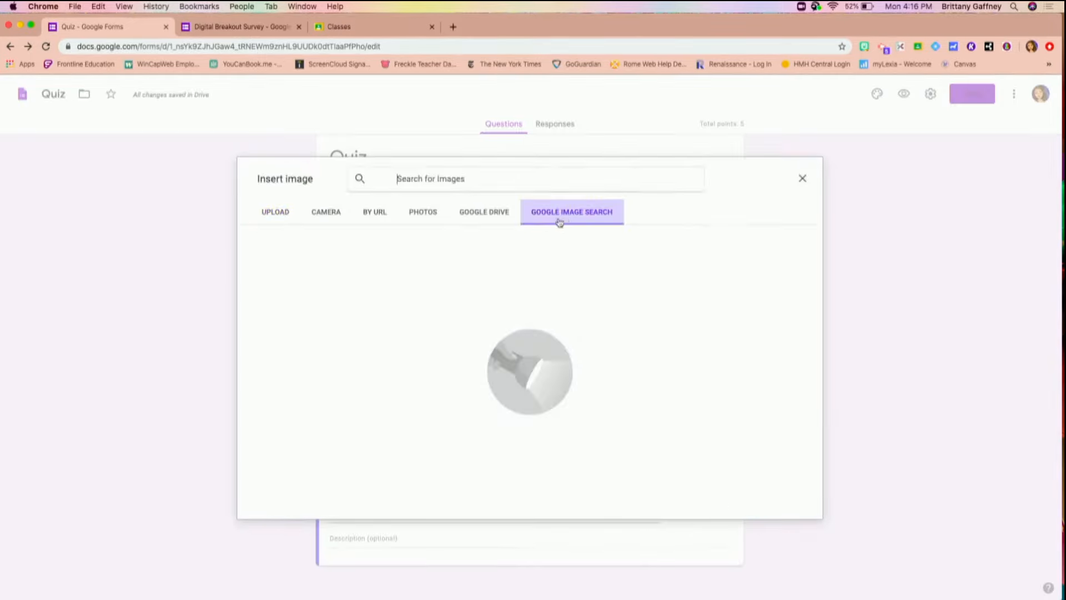
pyautogui.write('dogs')
pyautogui.press('Return')
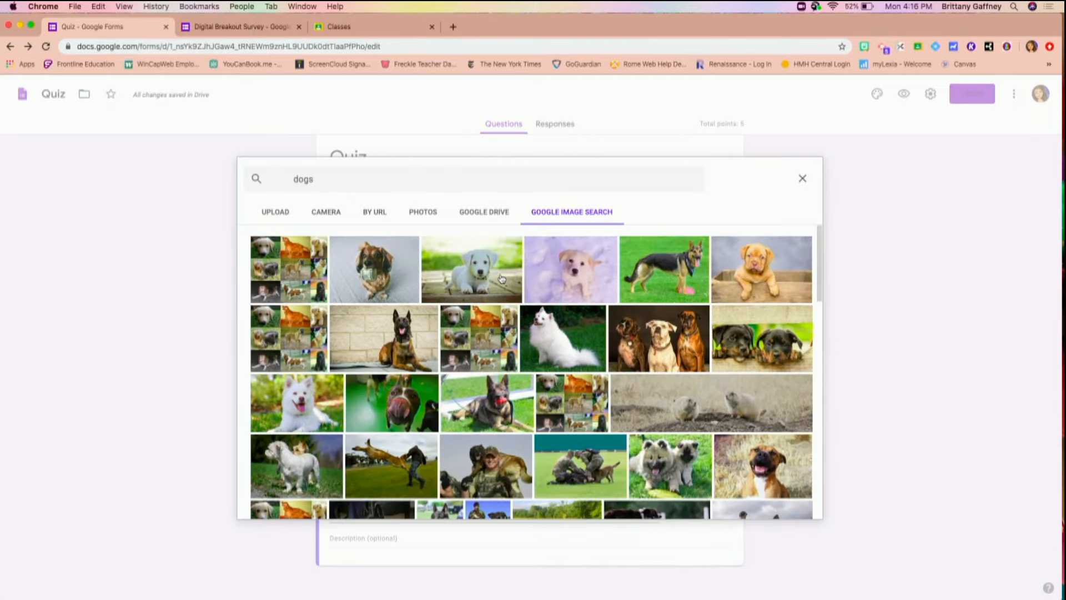
pyautogui.click(506, 283)
pyautogui.click(790, 507)
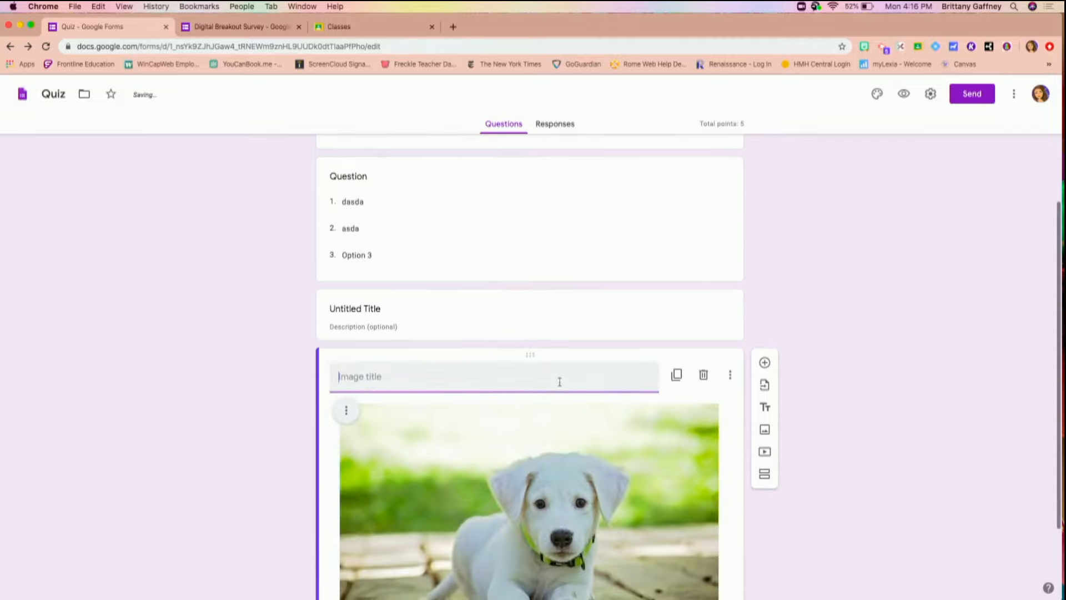
# Move the puppy image up so it sits directly below the question "How many pets do you have?"
pyautogui.moveTo(598, 365); pyautogui.dragTo(540, 228)
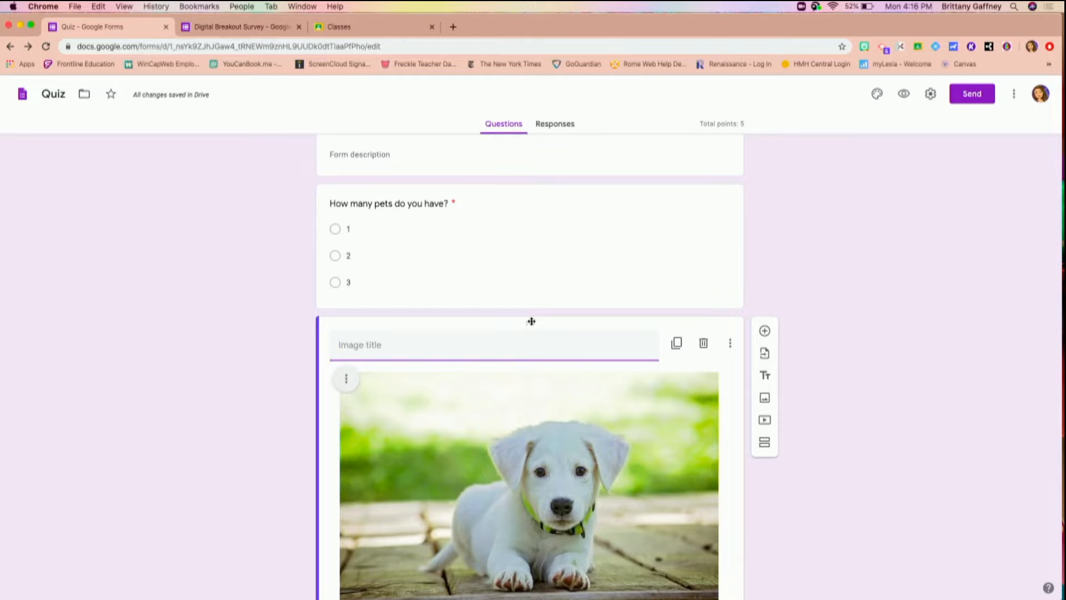
pyautogui.moveTo(531, 321); pyautogui.dragTo(534, 151)
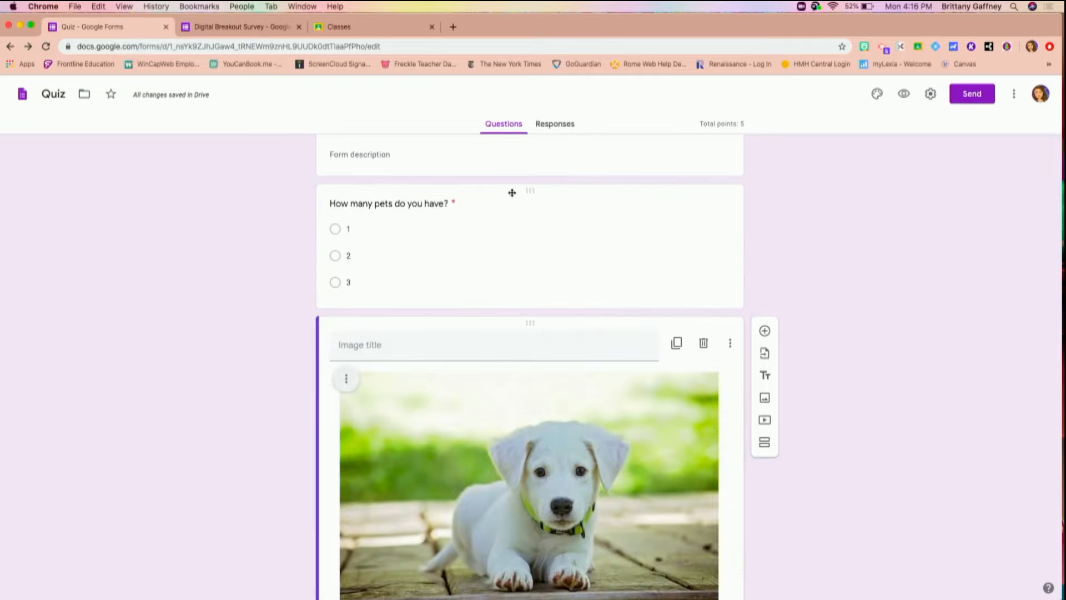
pyautogui.click(479, 340)
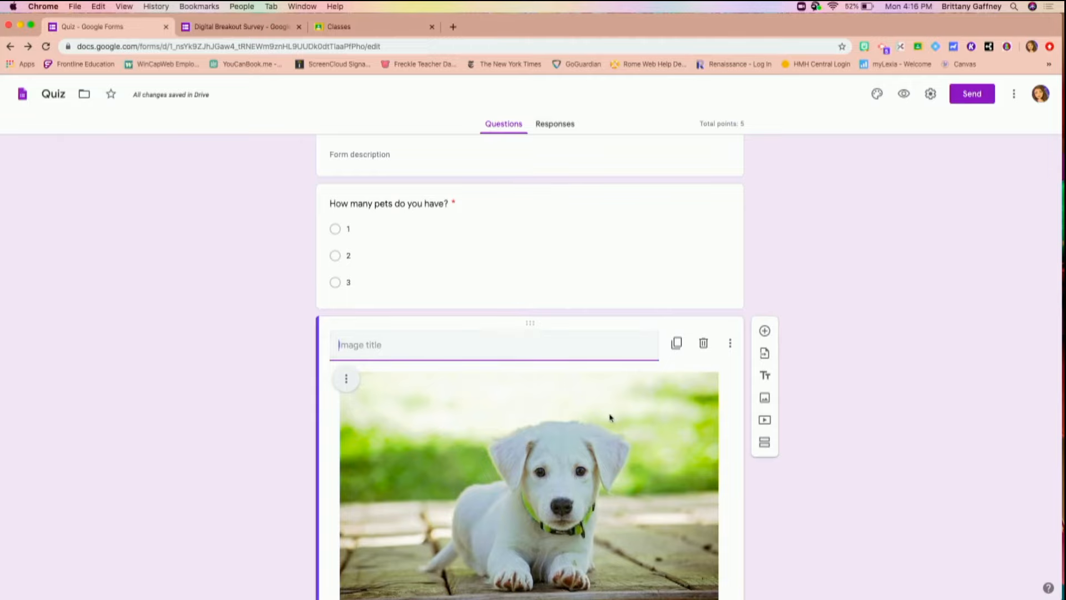
# Examine the YouTube search and URL options for adding a video, and close the selection without inserting one
pyautogui.scroll(-2, 610, 417)
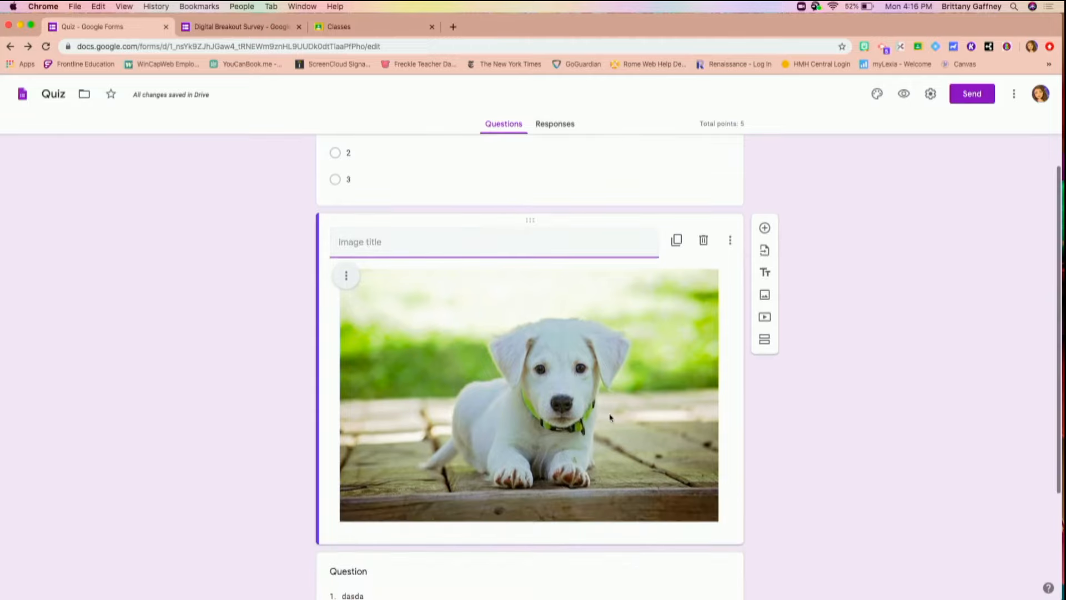
pyautogui.click(766, 319)
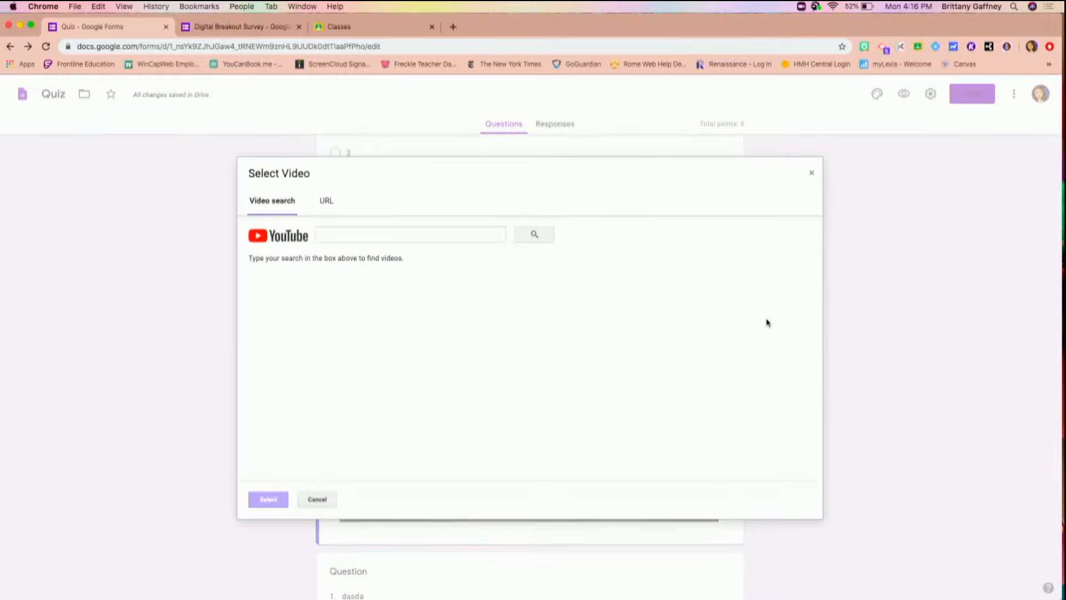
pyautogui.click(327, 204)
pyautogui.click(291, 202)
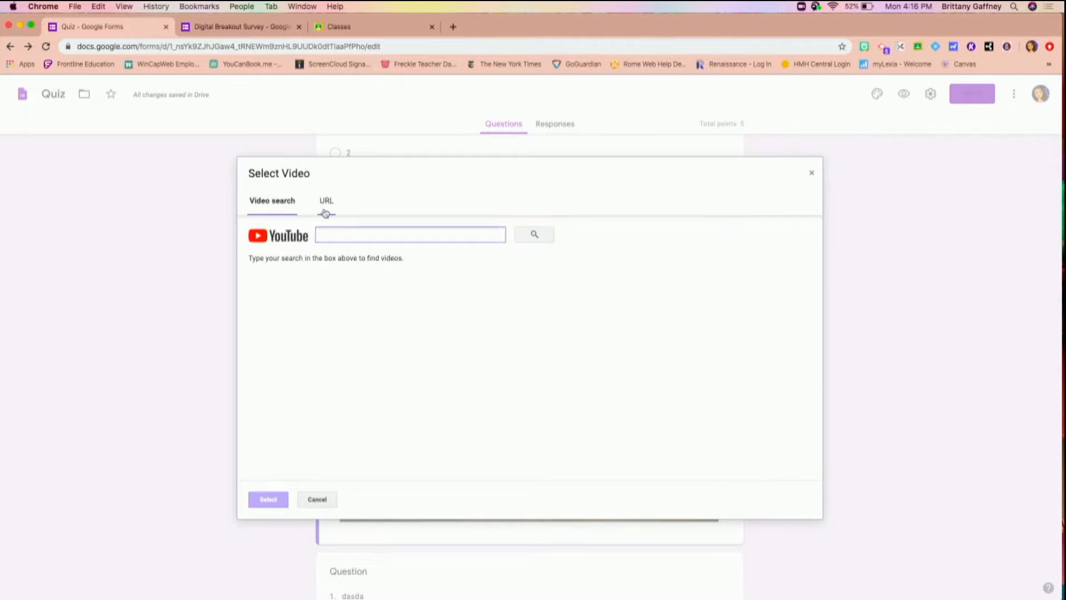
pyautogui.click(339, 234)
pyautogui.click(328, 207)
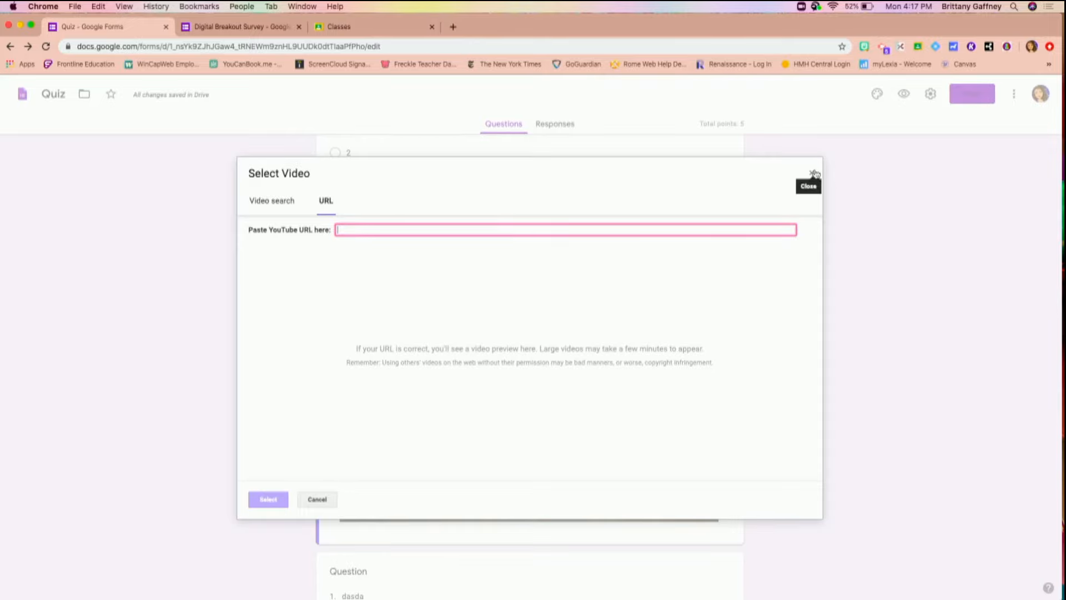
pyautogui.click(814, 173)
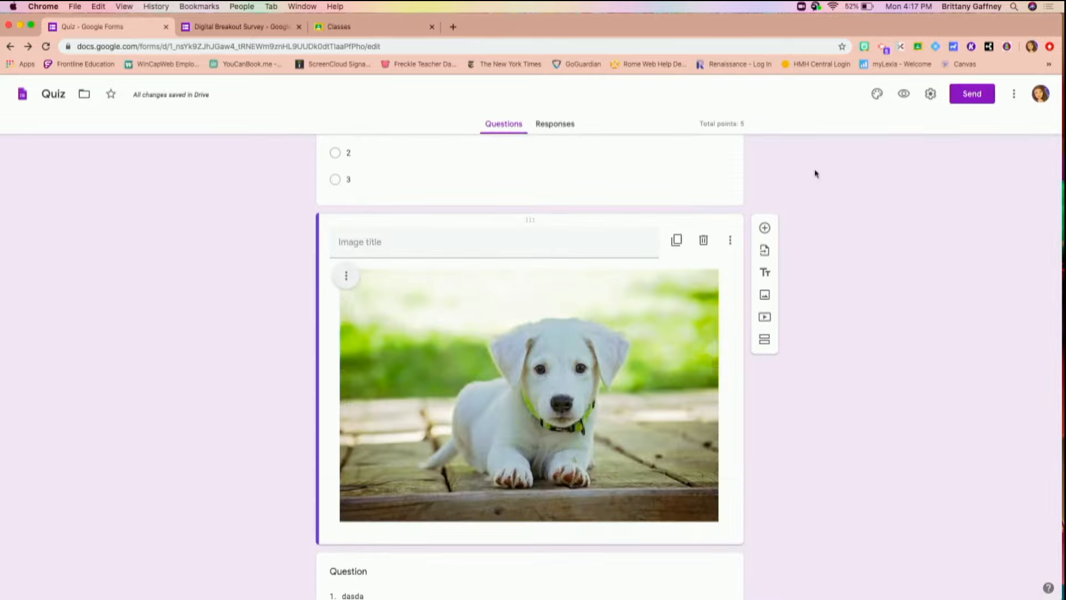
# Add a new section after the puppy image so the dropdown question and title block fall into section 2
pyautogui.click(766, 343)
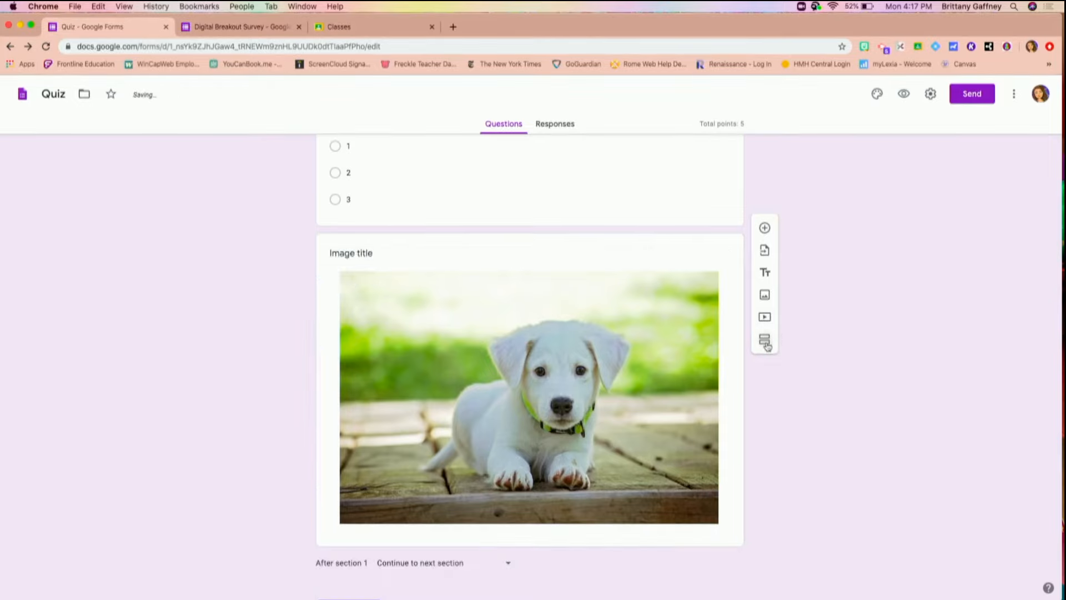
pyautogui.scroll(-2, 671, 401)
pyautogui.scroll(-4, 672, 405)
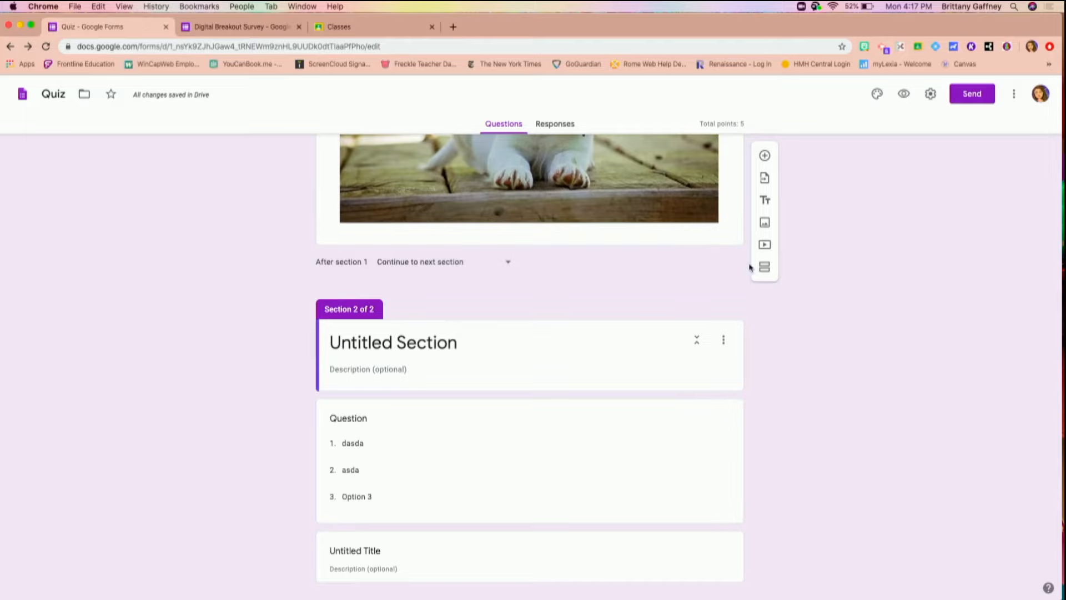
# Examine the choices for where respondents go after section 1, and return to the pets question without changing the setting
pyautogui.click(457, 266)
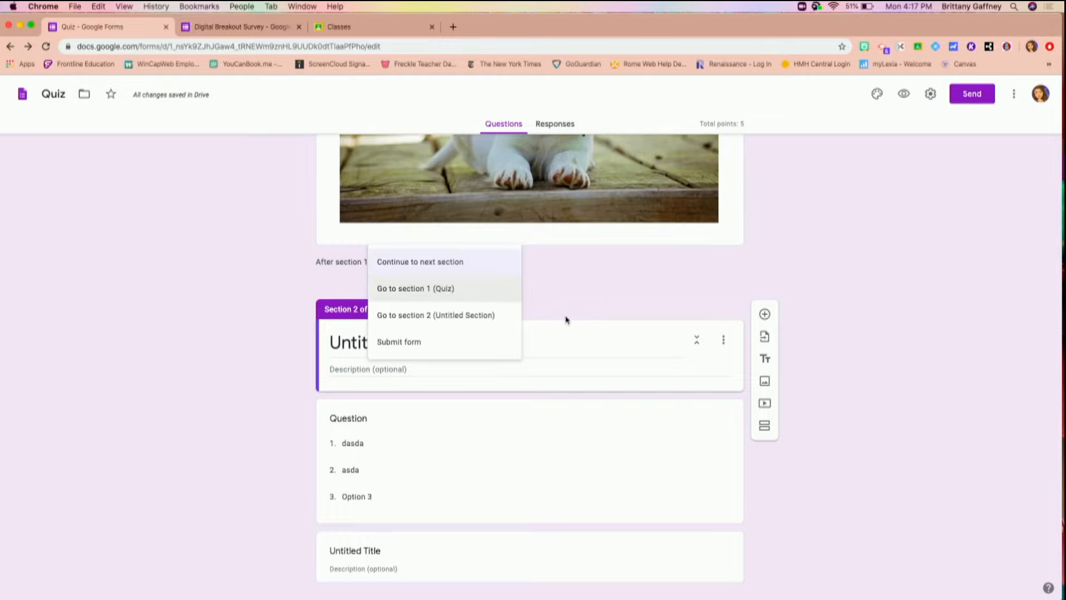
pyautogui.scroll(-1, 567, 320)
pyautogui.scroll(10, 567, 320)
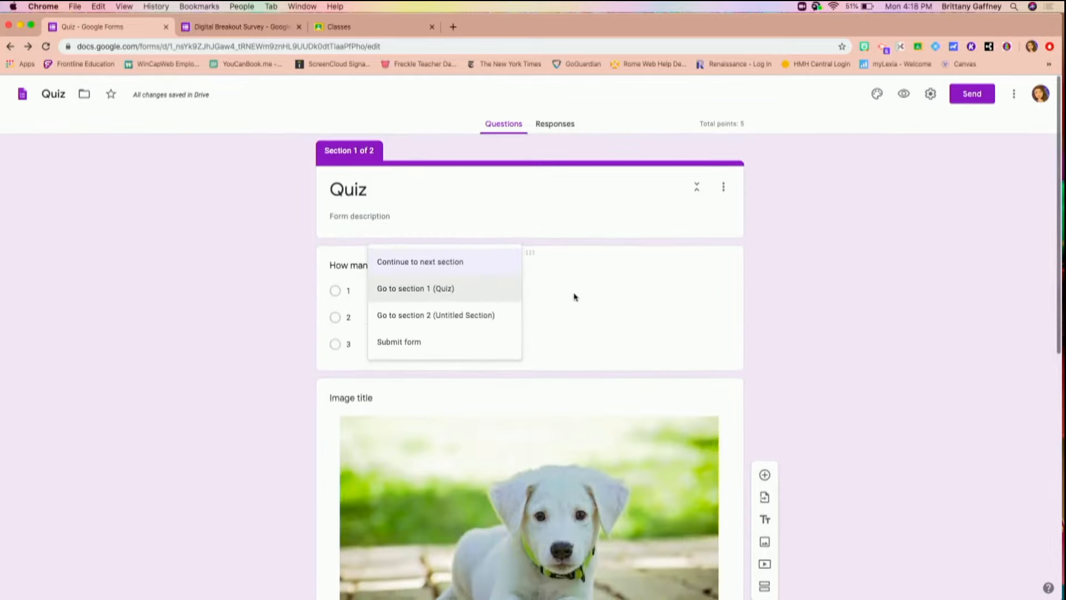
pyautogui.click(580, 294)
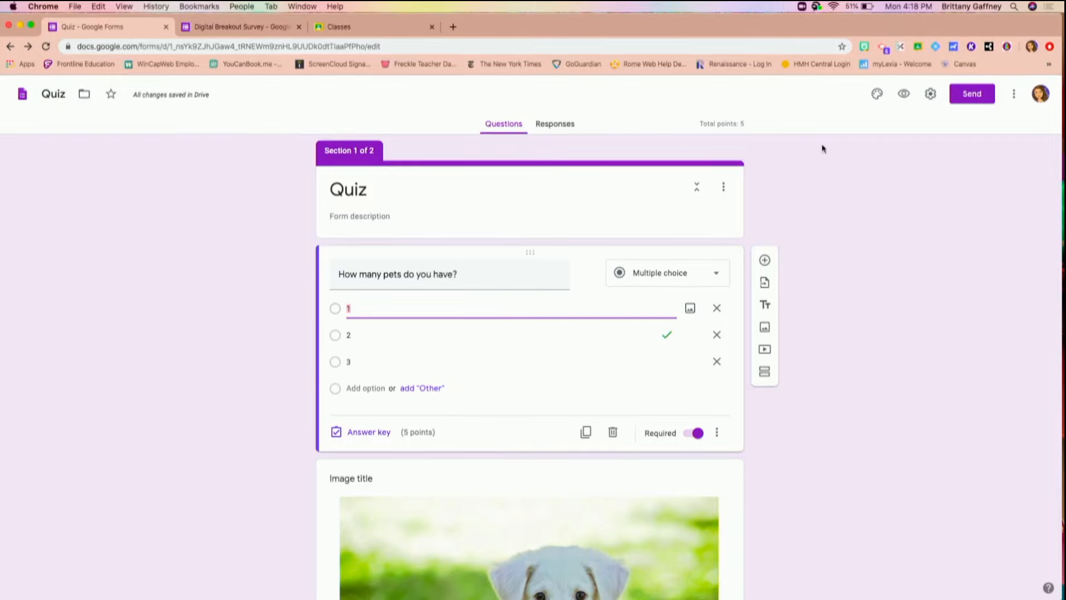
# Insert the purple bubbles picture from the Work and School themes as the form's header image
pyautogui.click(877, 95)
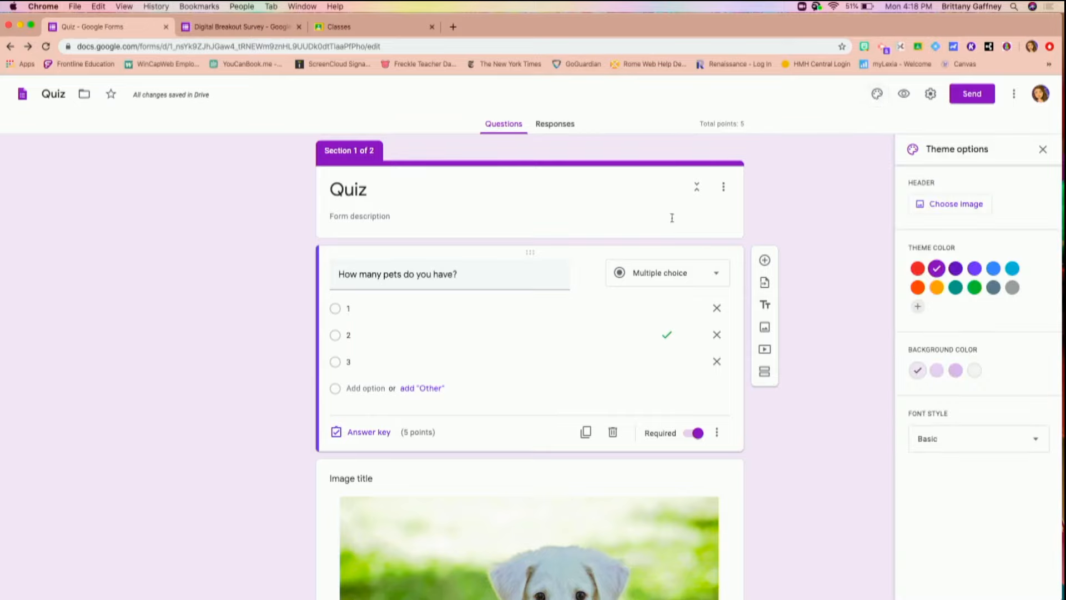
pyautogui.click(948, 206)
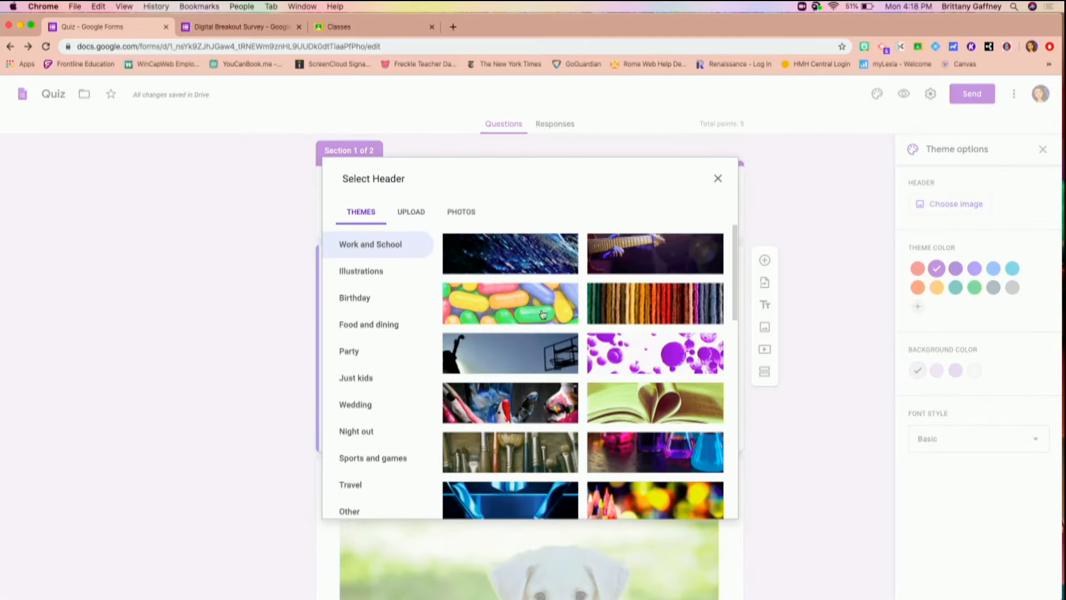
pyautogui.click(617, 353)
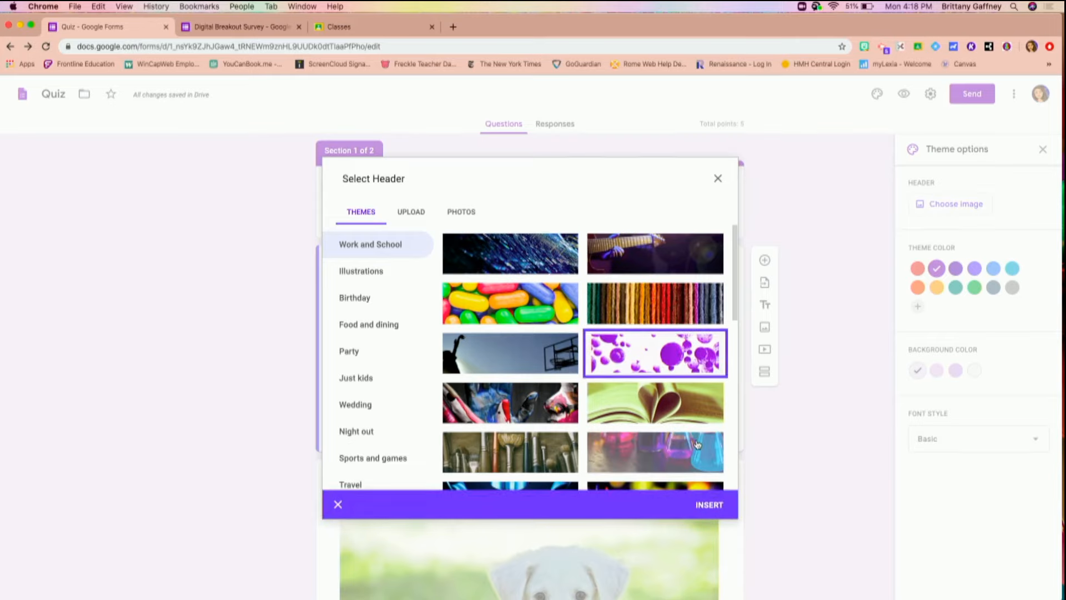
pyautogui.click(410, 218)
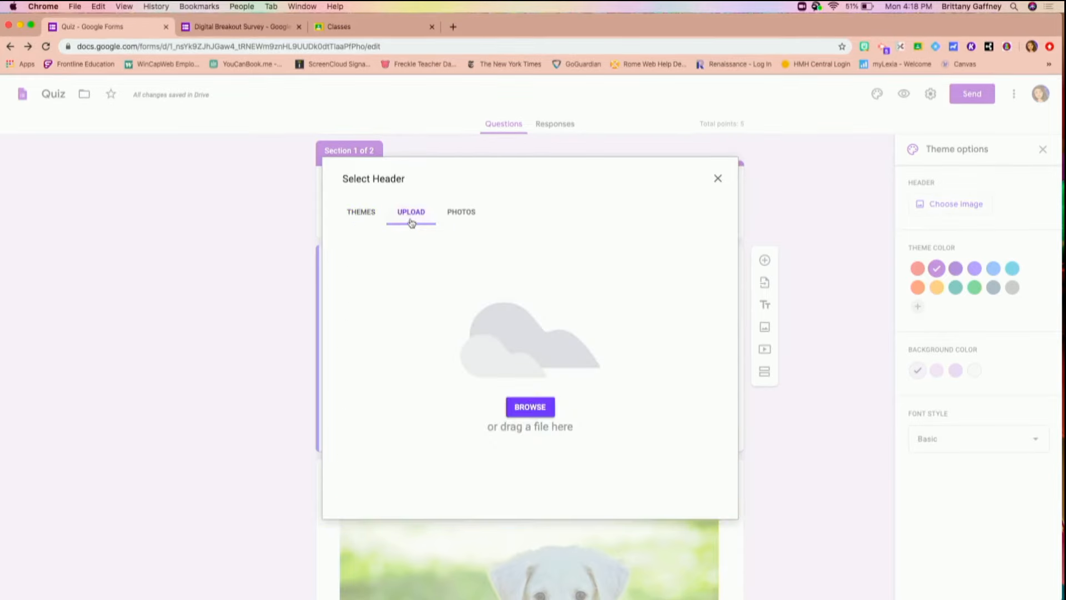
pyautogui.click(367, 218)
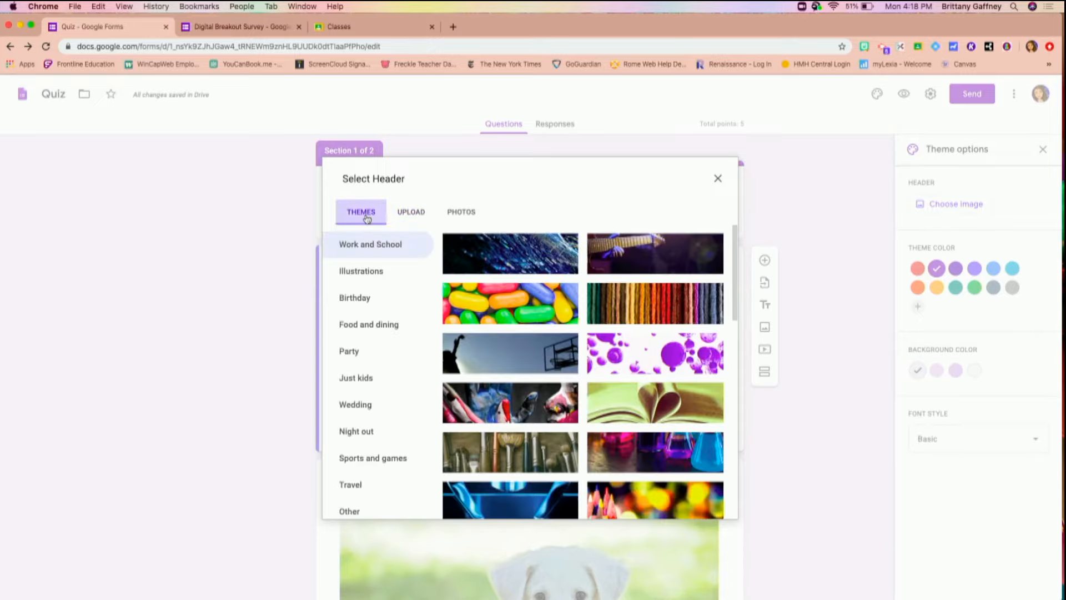
pyautogui.click(639, 357)
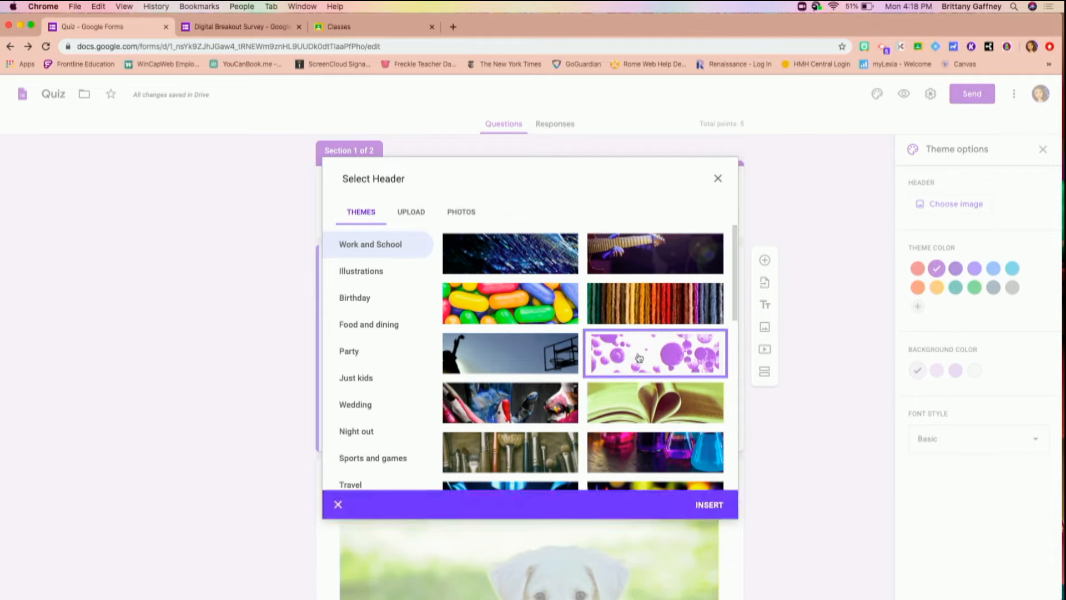
pyautogui.click(711, 505)
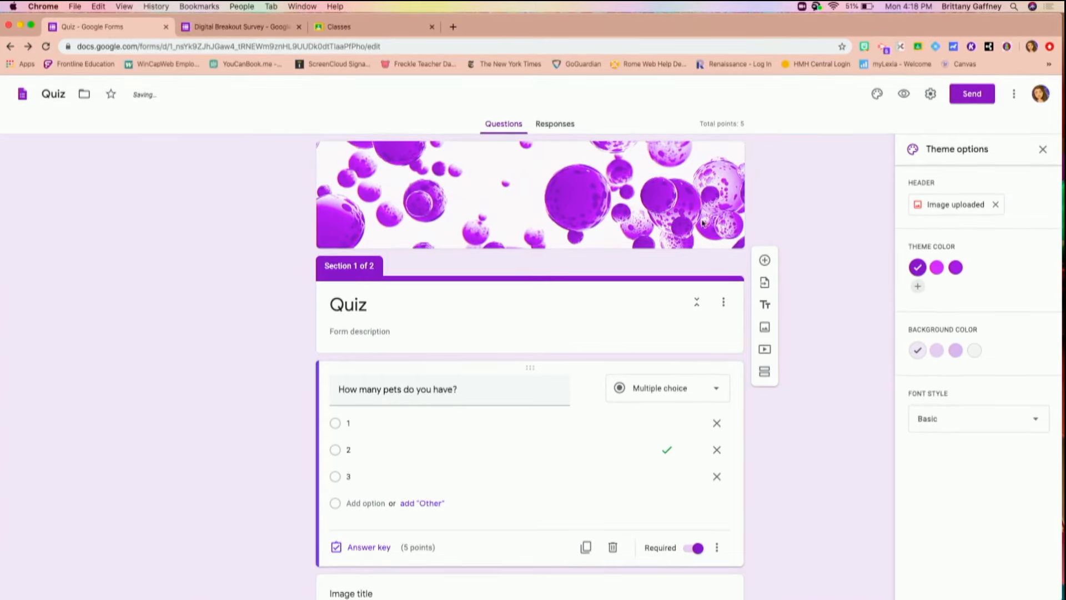
# Set the theme color to the third suggested purple and the background to the second-lightest purple shade
pyautogui.click(937, 267)
pyautogui.click(955, 267)
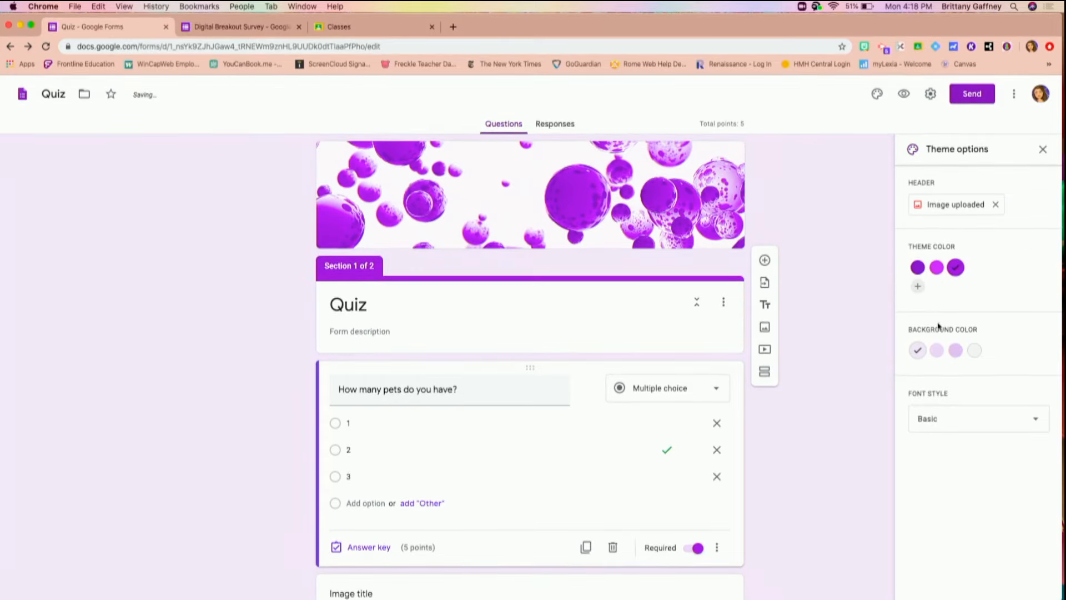
pyautogui.click(937, 350)
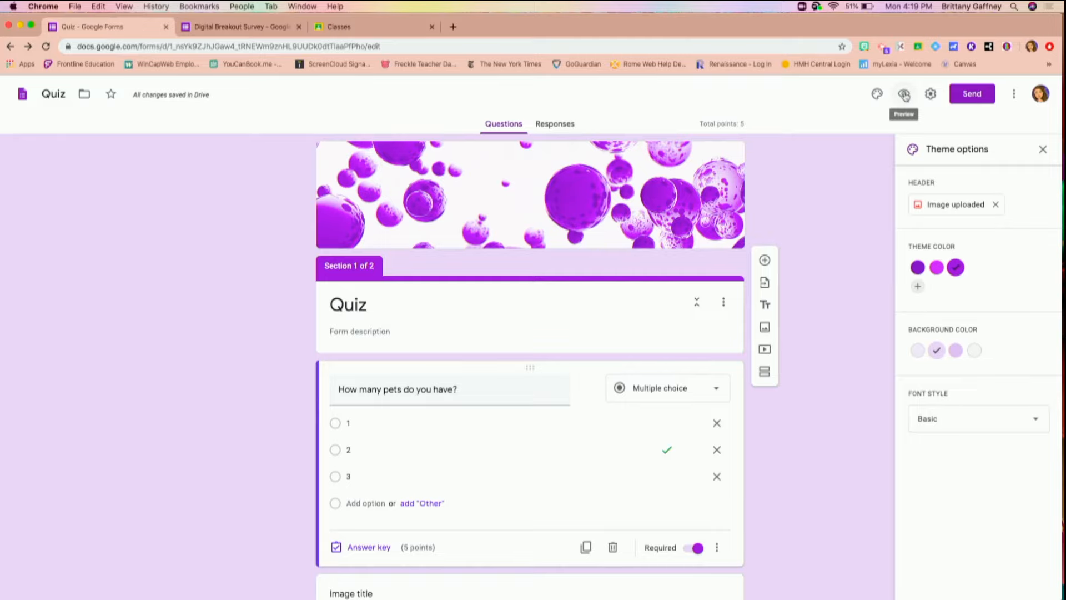
# Preview the quiz as respondents see it, look through the page, and return to editing the form
pyautogui.click(904, 94)
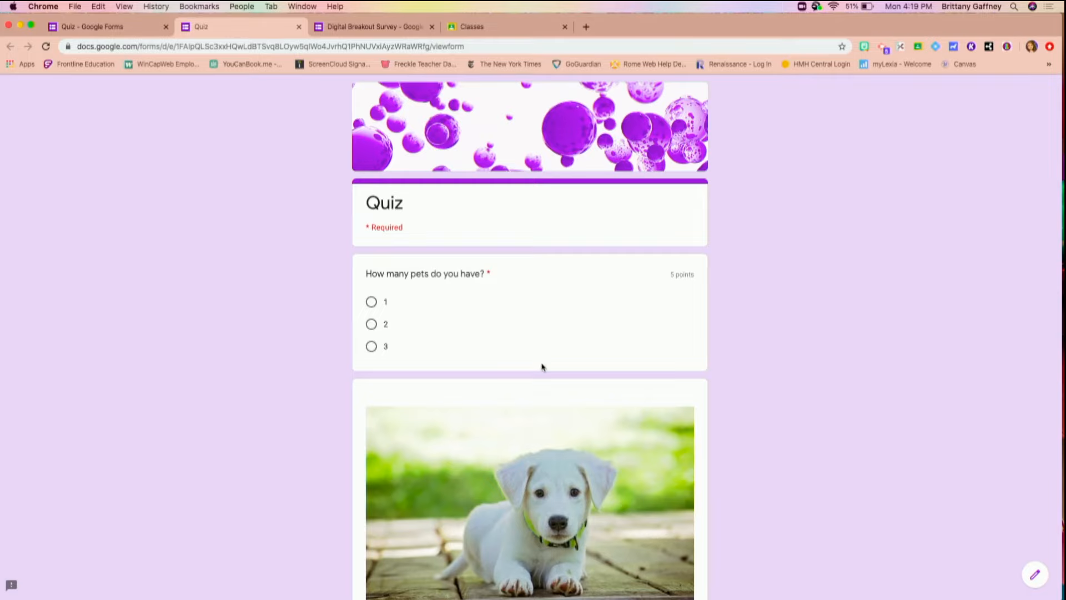
pyautogui.scroll(-3, 542, 367)
pyautogui.scroll(3, 543, 366)
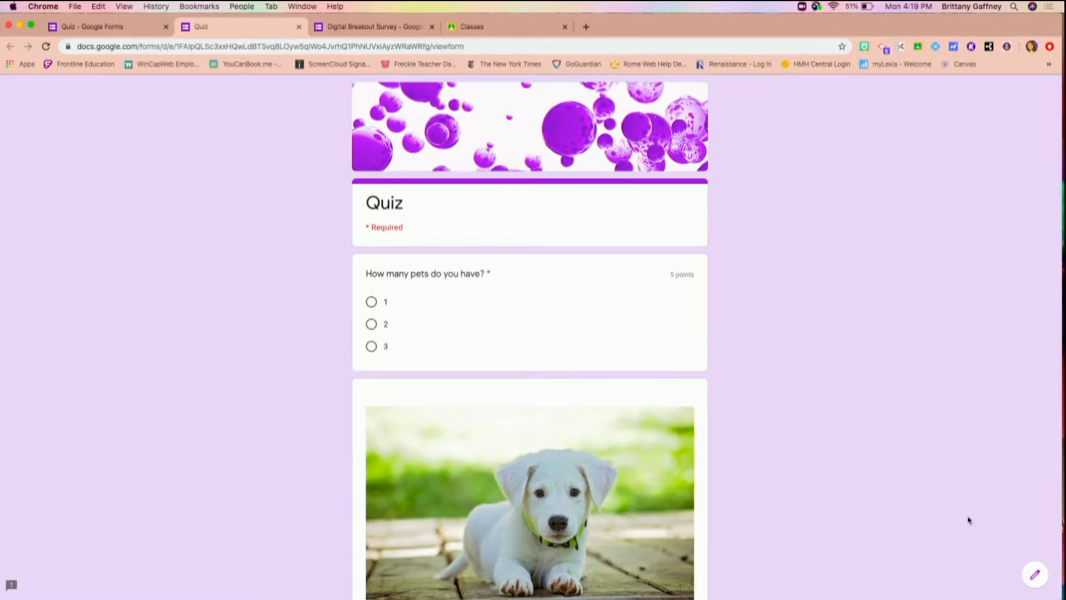
pyautogui.click(1036, 575)
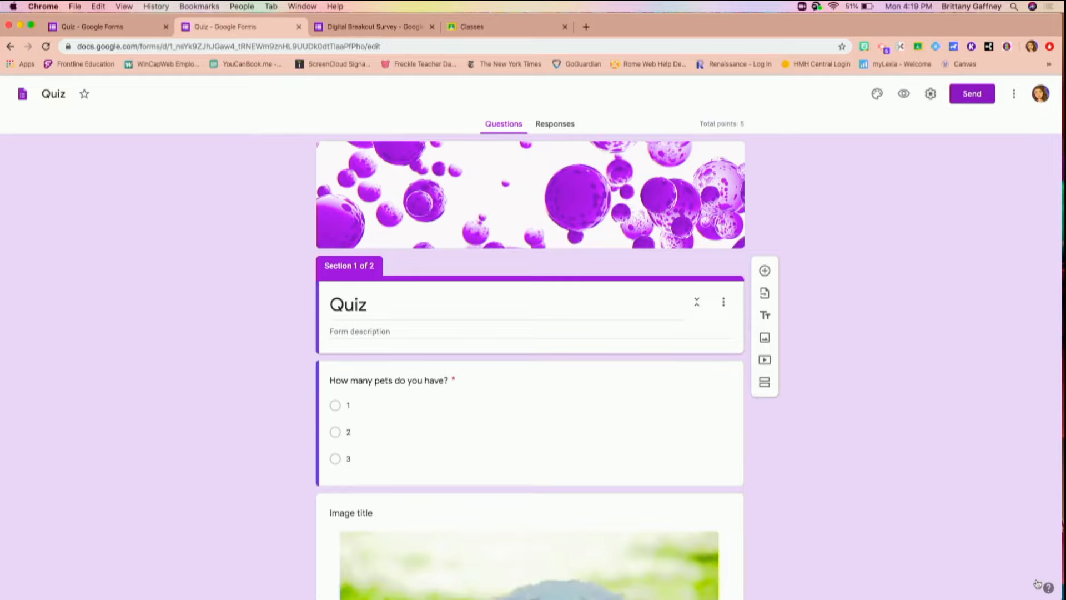
# In the general settings, collect email addresses, keep the organization restriction without a one-response limit, and allow editing after submission and viewing summary charts
pyautogui.click(931, 95)
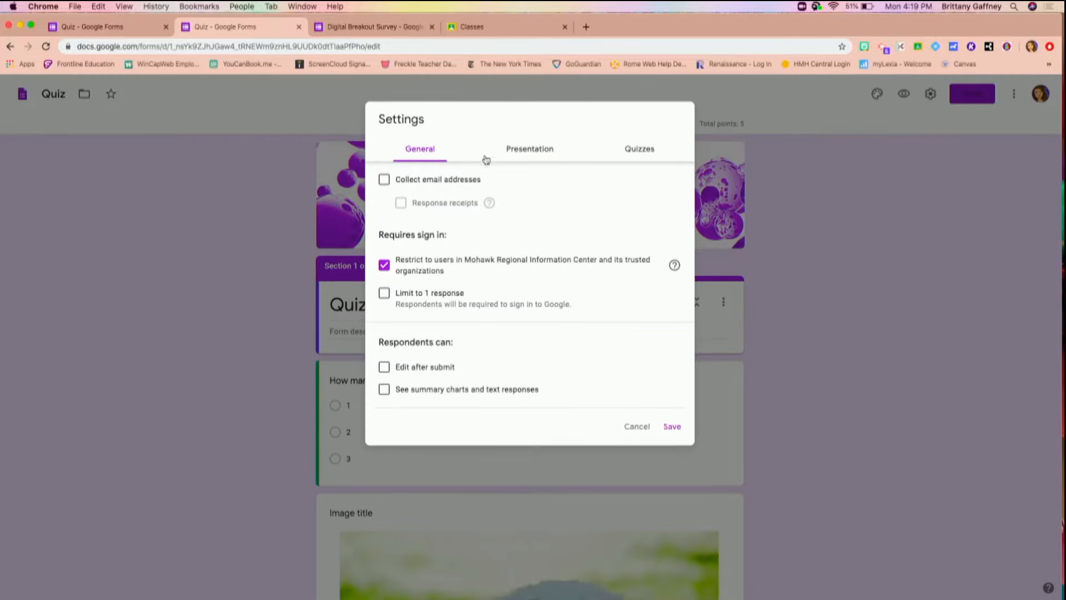
pyautogui.click(389, 181)
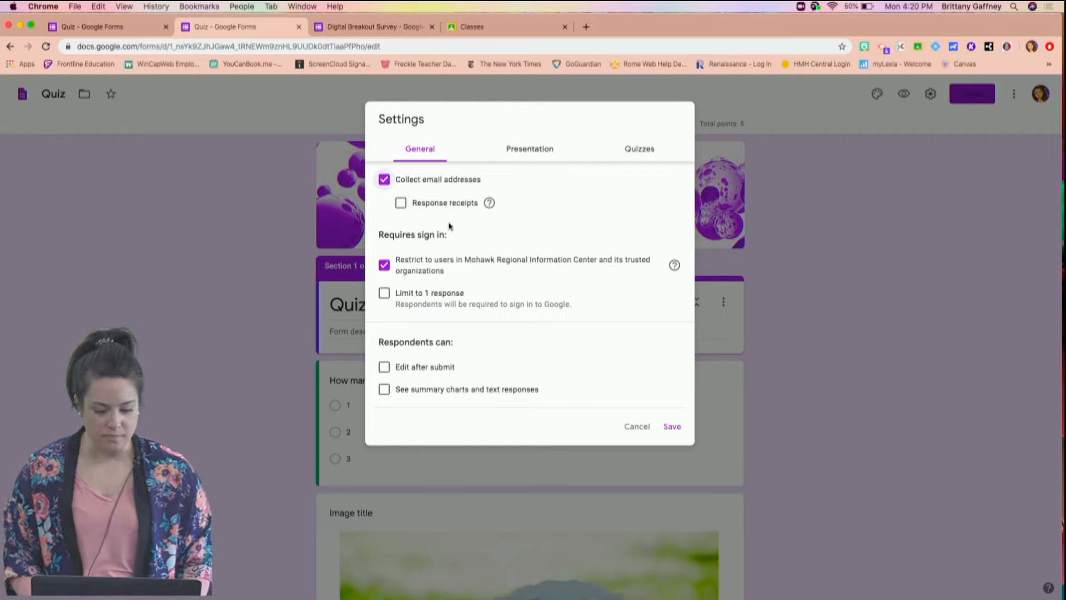
pyautogui.click(384, 267)
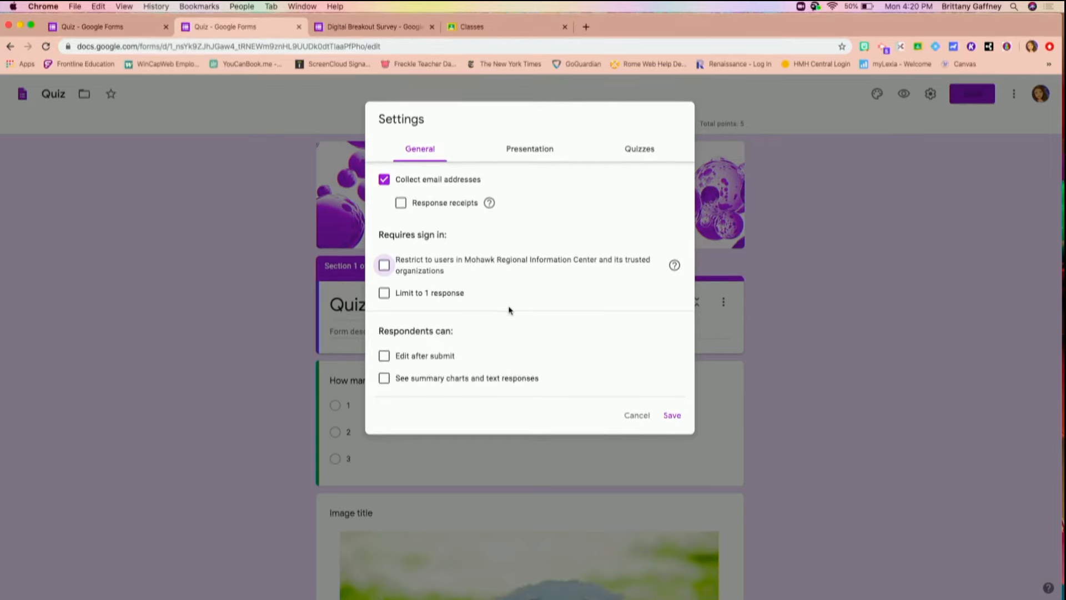
pyautogui.click(394, 270)
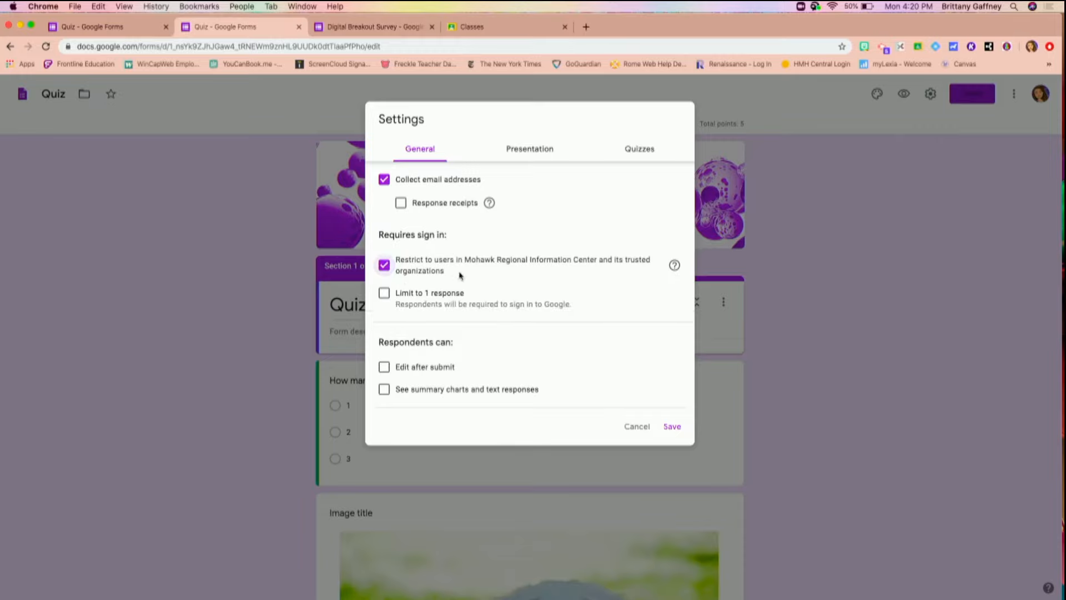
pyautogui.click(385, 295)
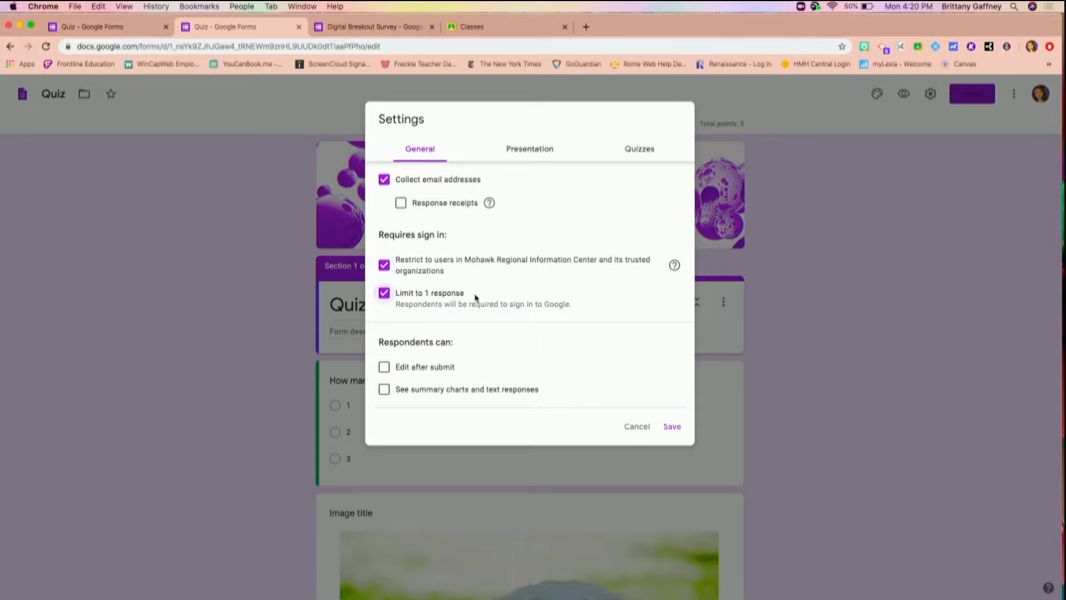
pyautogui.click(385, 294)
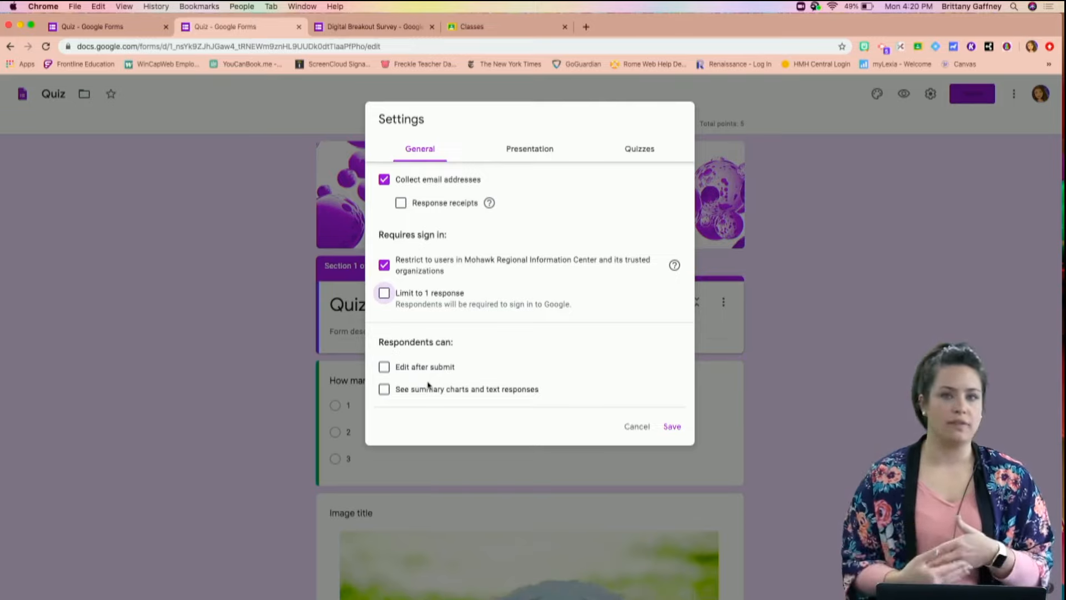
pyautogui.click(384, 366)
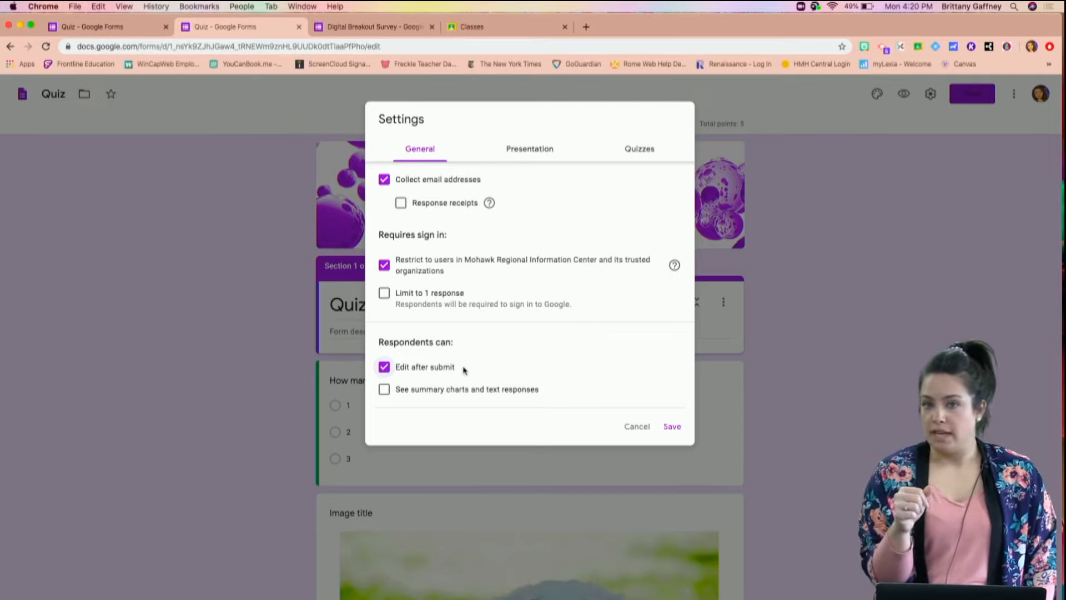
pyautogui.click(388, 393)
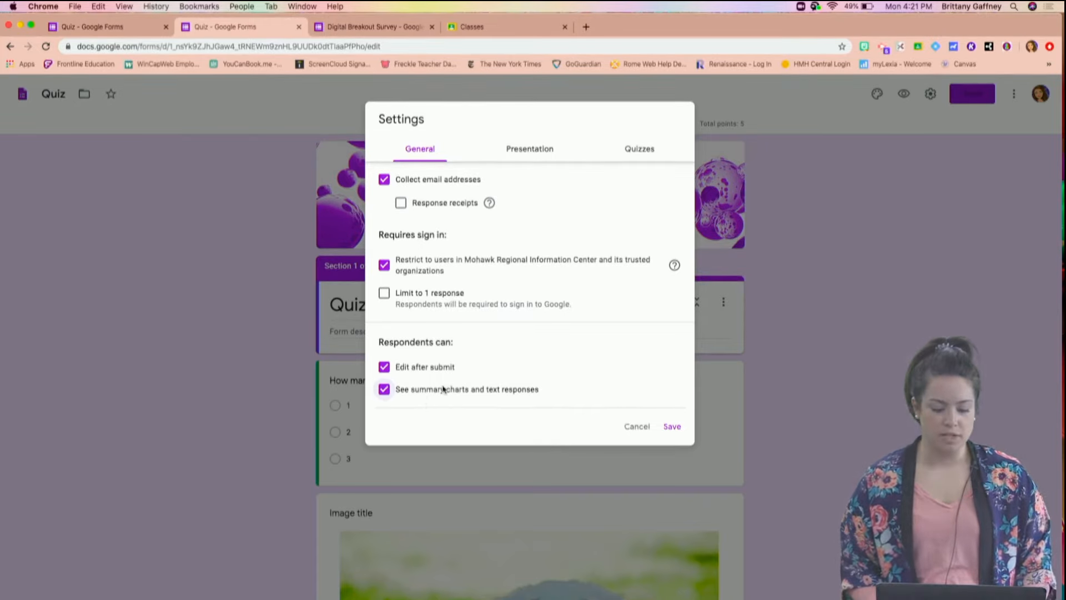
# Enable the progress bar and shuffled question order, disable the link to submit another response, and save the settings
pyautogui.click(540, 153)
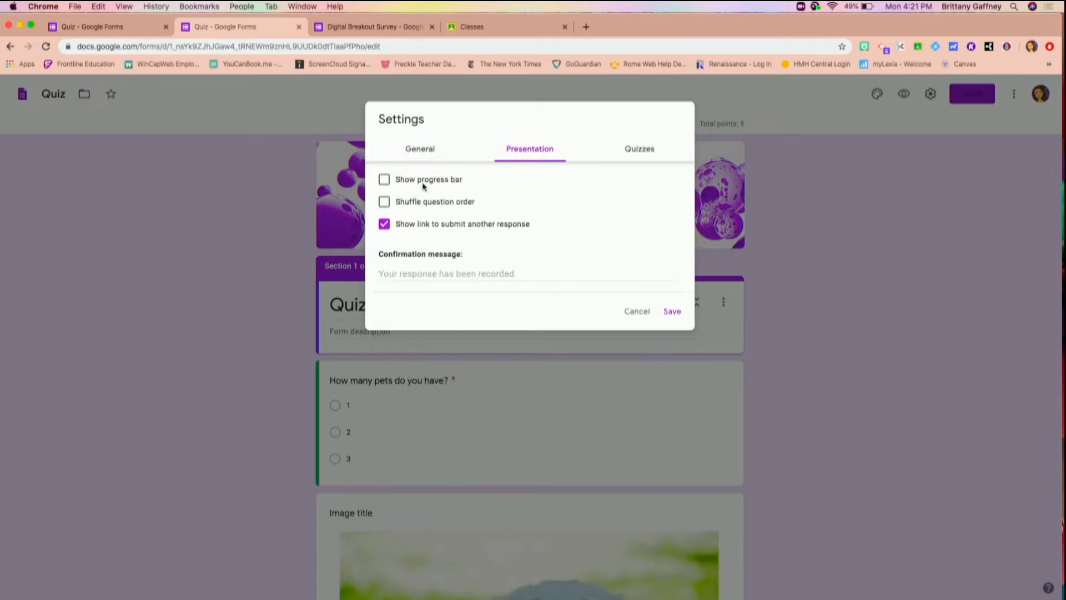
pyautogui.click(383, 181)
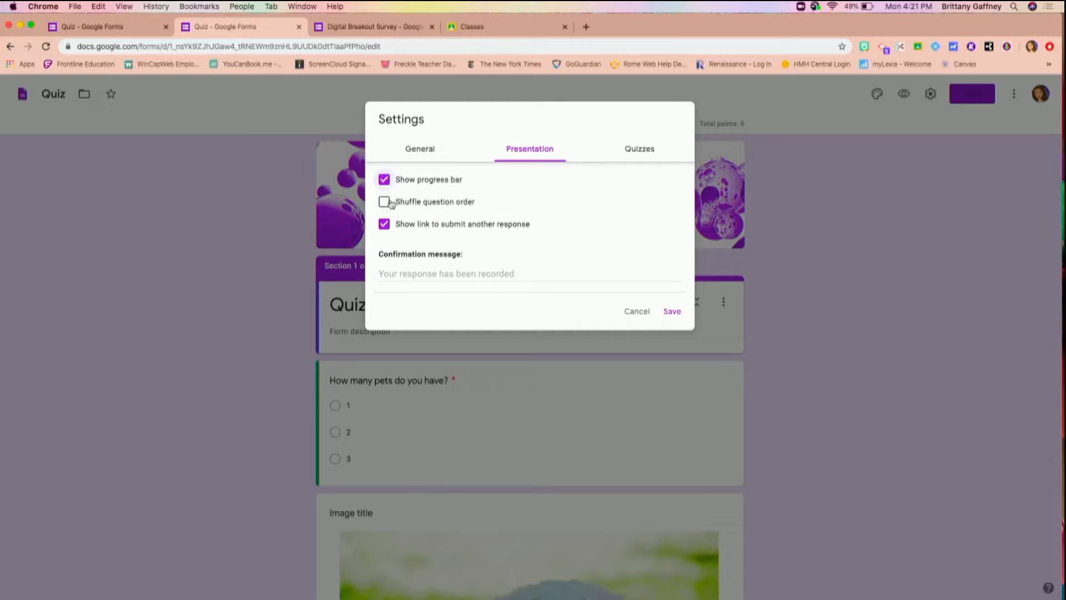
pyautogui.click(385, 202)
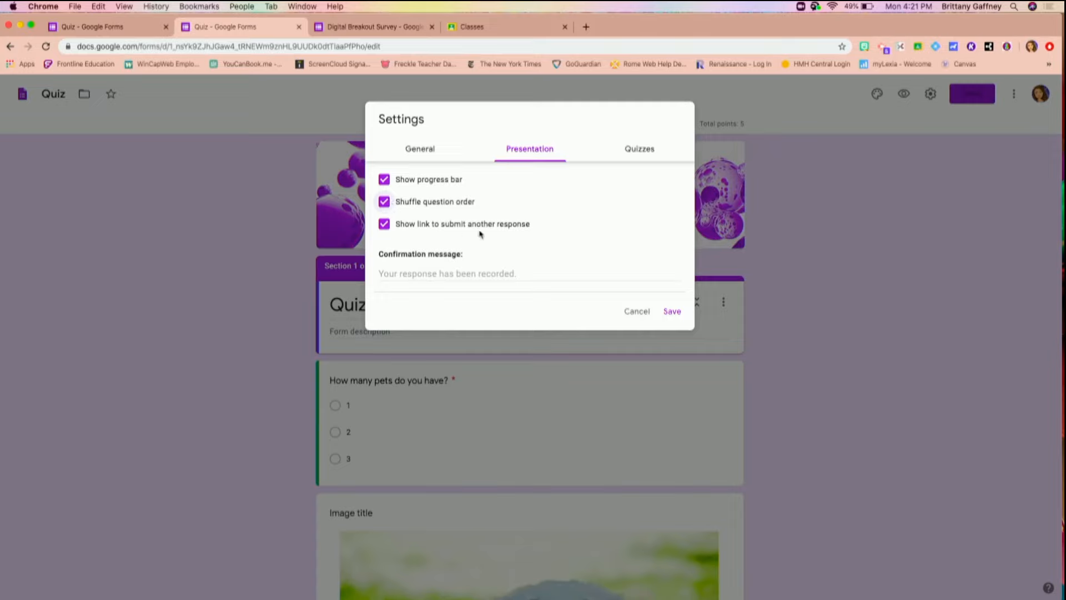
pyautogui.click(387, 231)
pyautogui.click(460, 274)
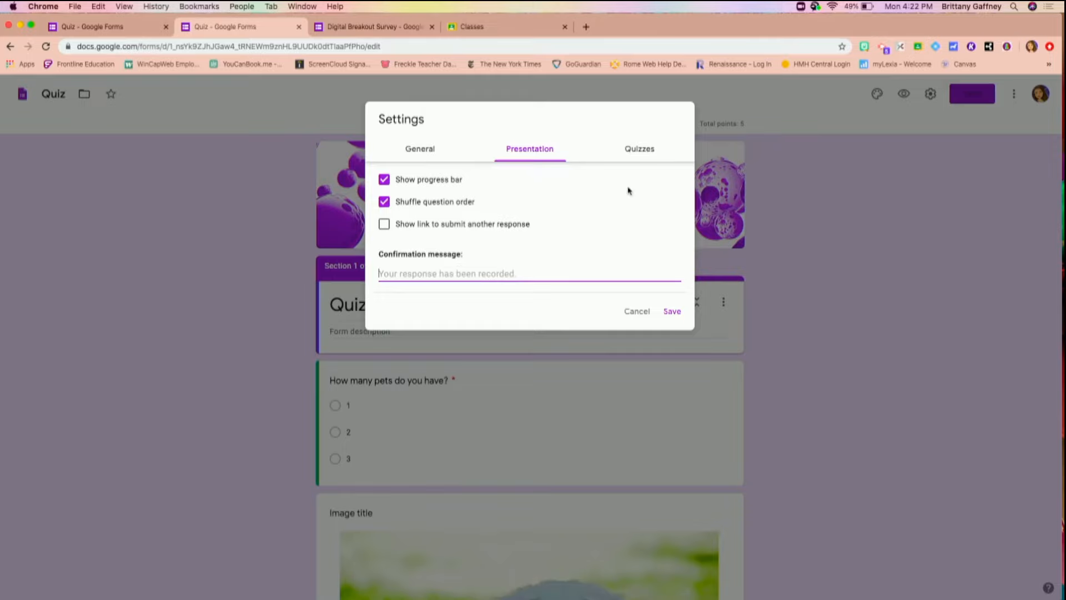
pyautogui.click(656, 154)
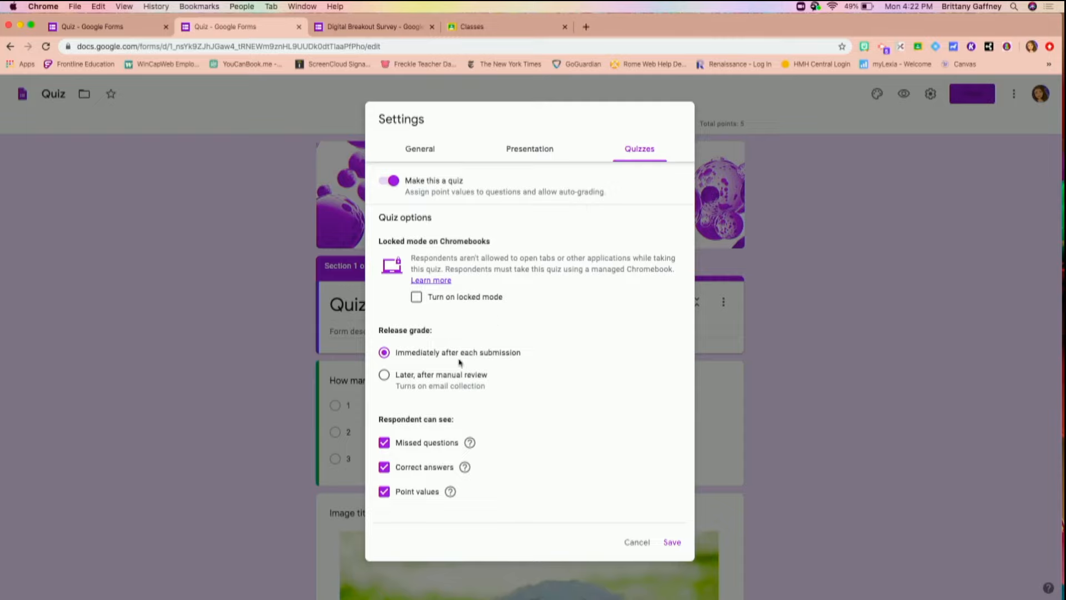
pyautogui.click(672, 542)
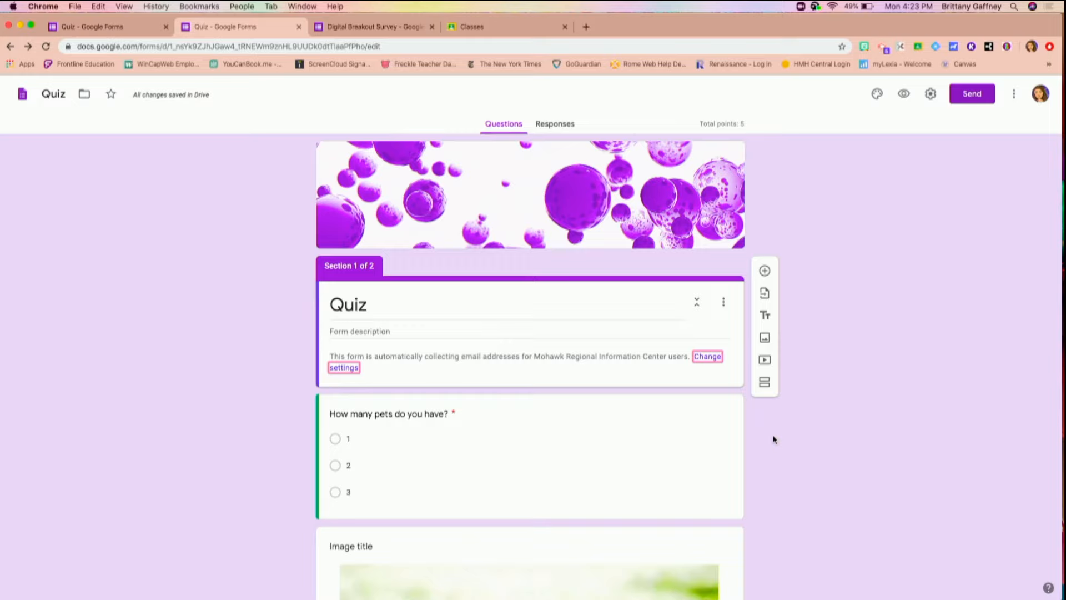
# Generate a shortened link for sending the quiz and copy it
pyautogui.click(980, 103)
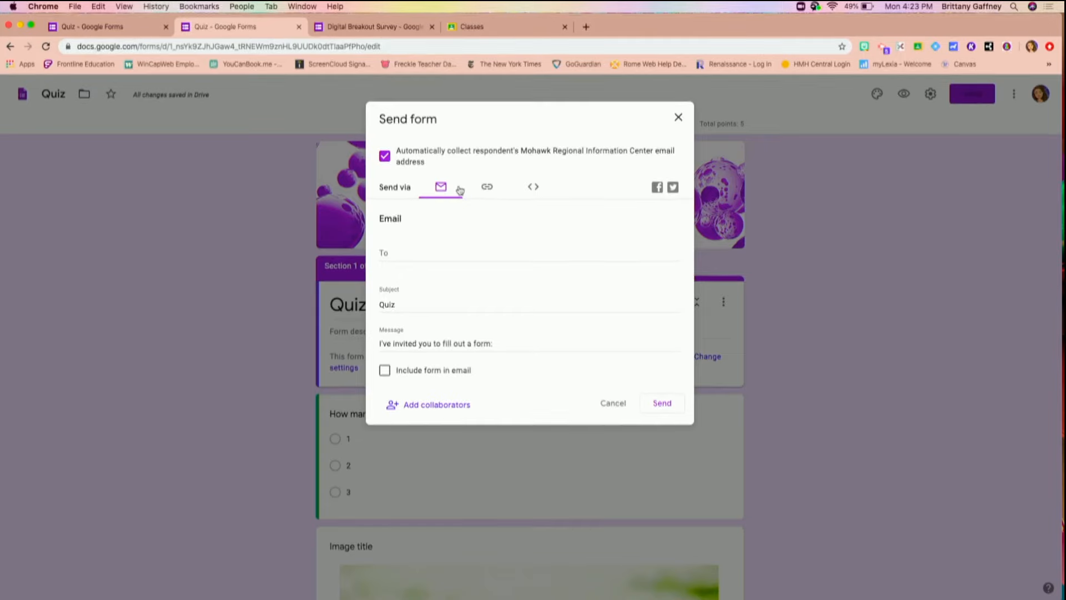
pyautogui.click(491, 192)
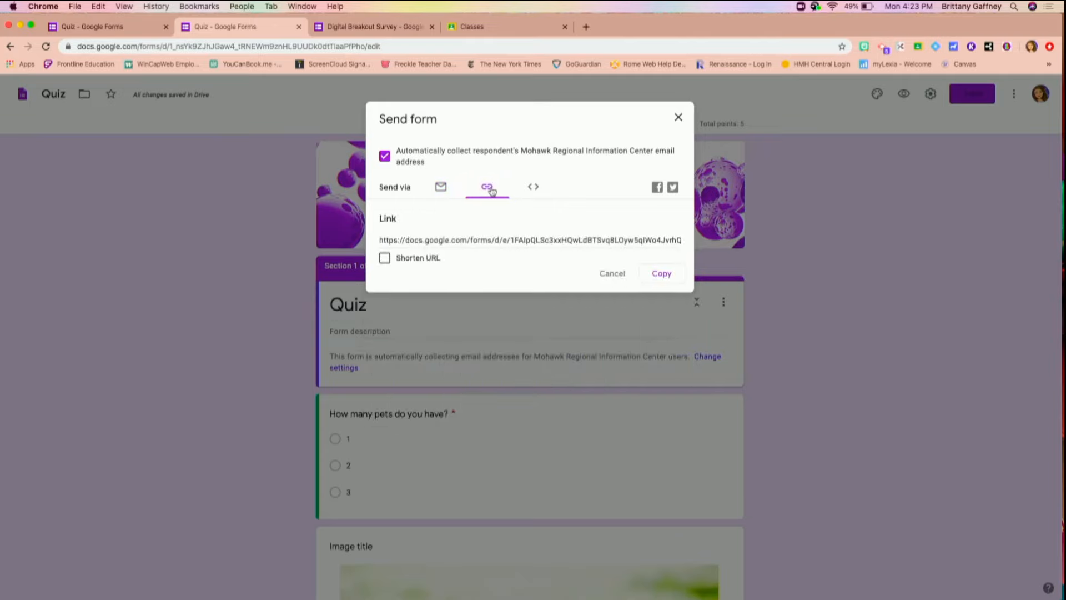
pyautogui.click(385, 259)
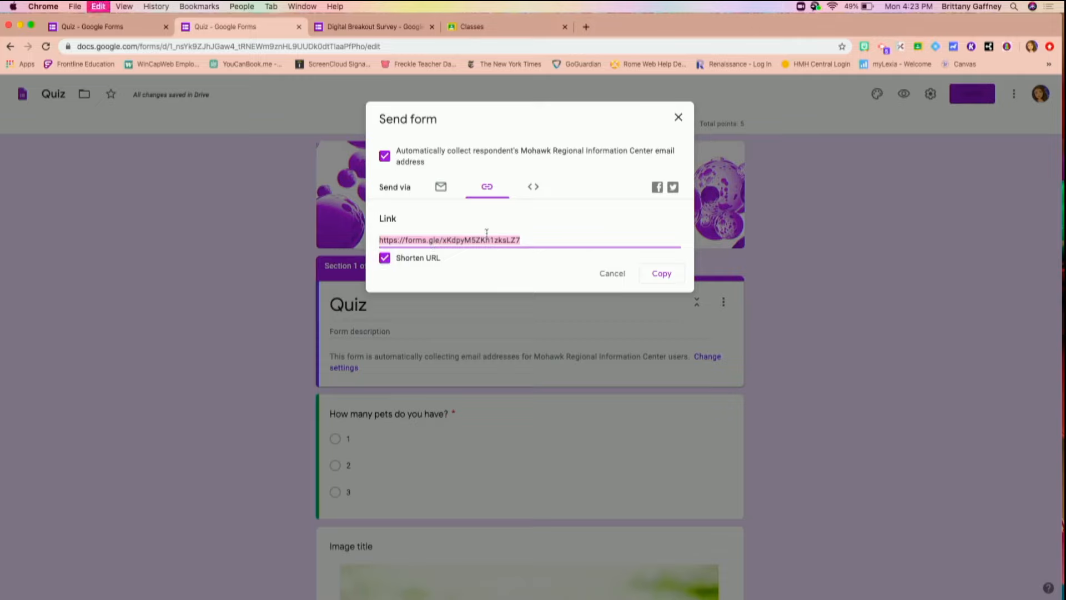
pyautogui.click(672, 277)
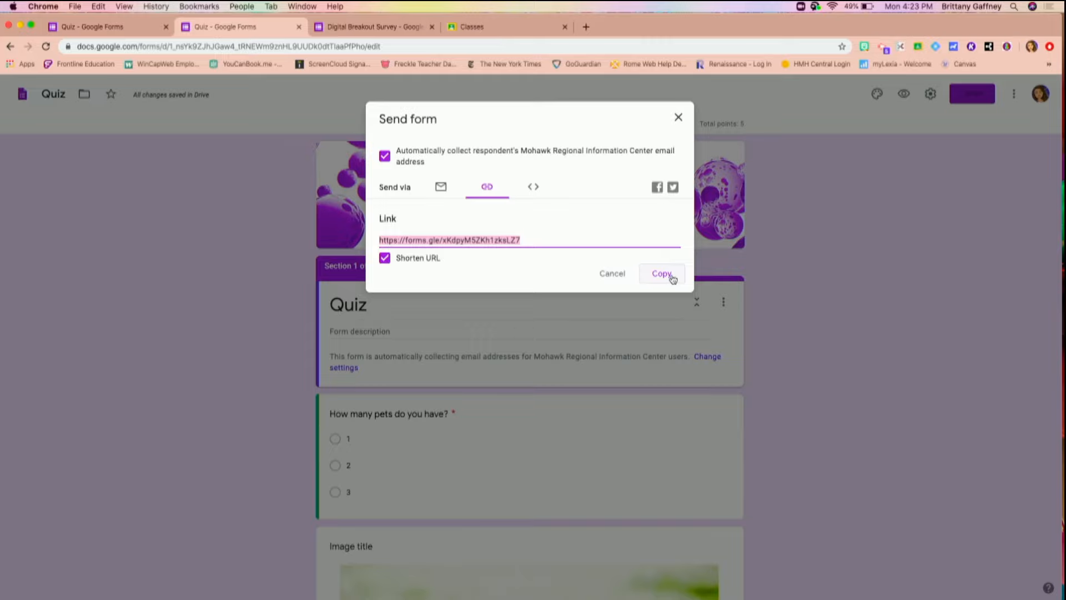
# Open the copied quiz link in a new browser tab
pyautogui.click(586, 26)
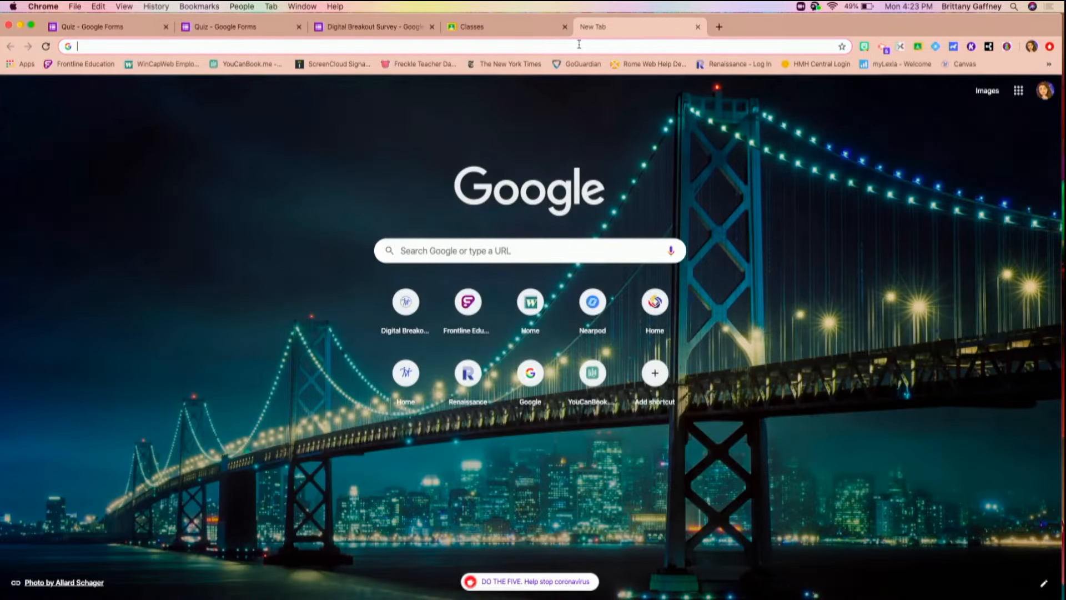
pyautogui.press('super+v')
pyautogui.press('Return')
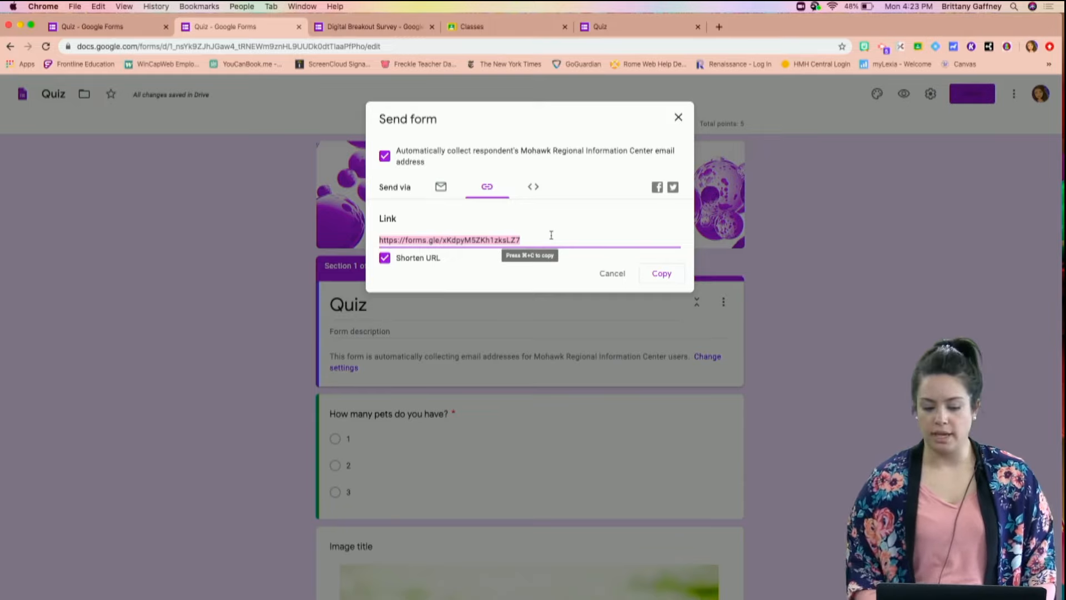
# Back in the quiz editor, examine the embed HTML sending option and the form's additional options, closing both without choosing anything
pyautogui.click(532, 189)
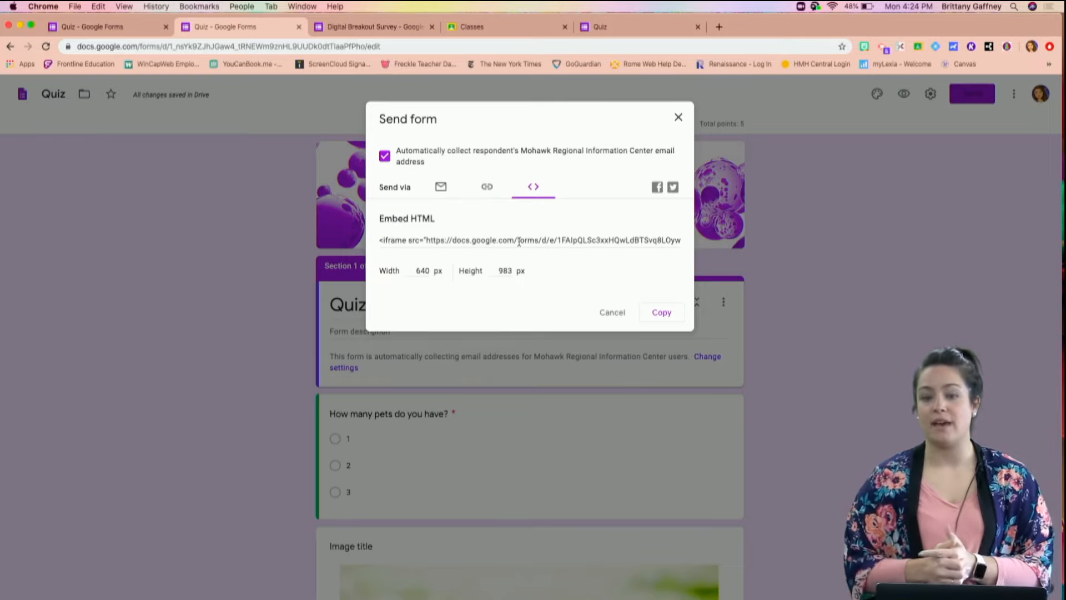
pyautogui.click(612, 313)
pyautogui.click(1014, 93)
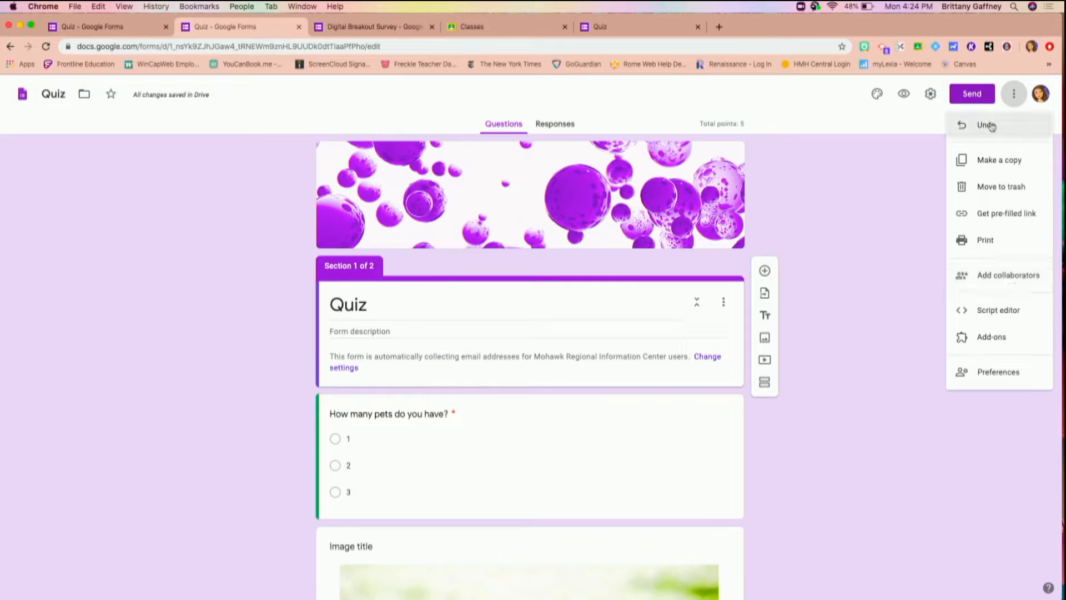
pyautogui.click(977, 106)
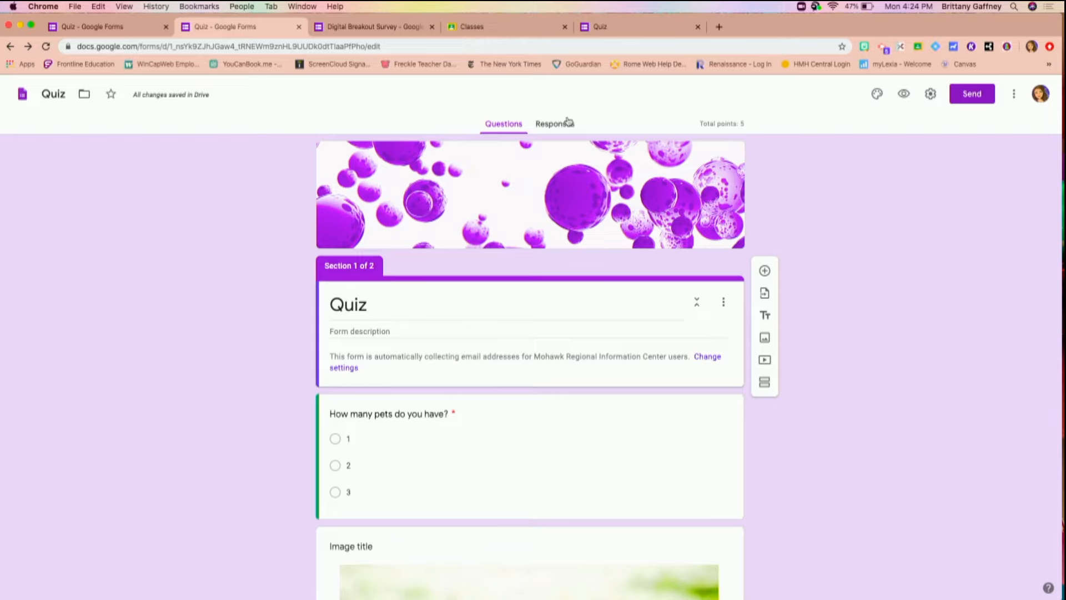
# Go back to the recent forms list from the first Quiz editor and open the Week 9 Vocabulary form
pyautogui.click(121, 29)
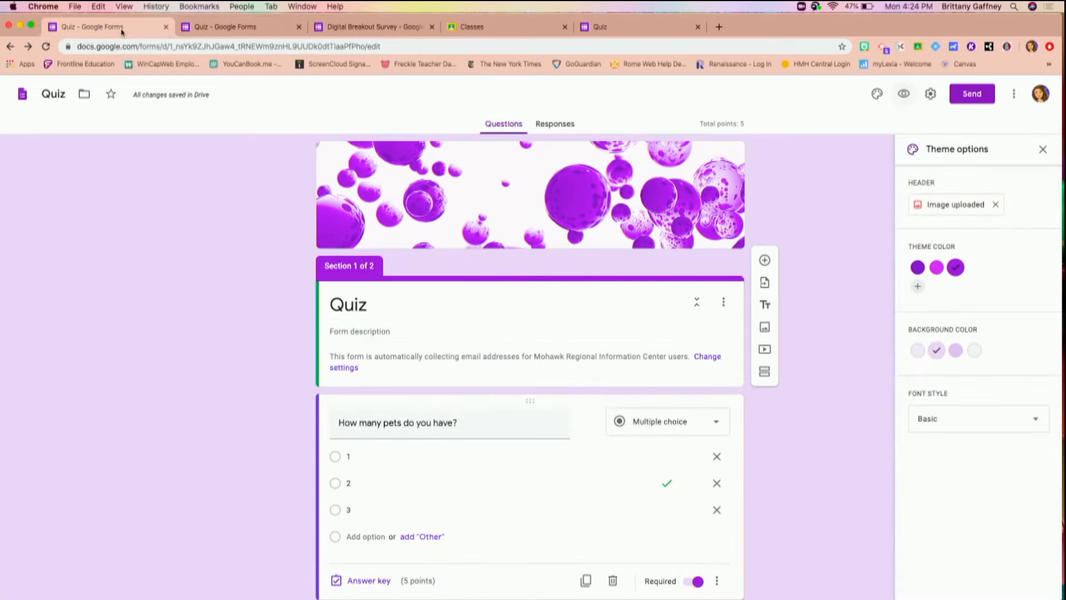
pyautogui.click(10, 47)
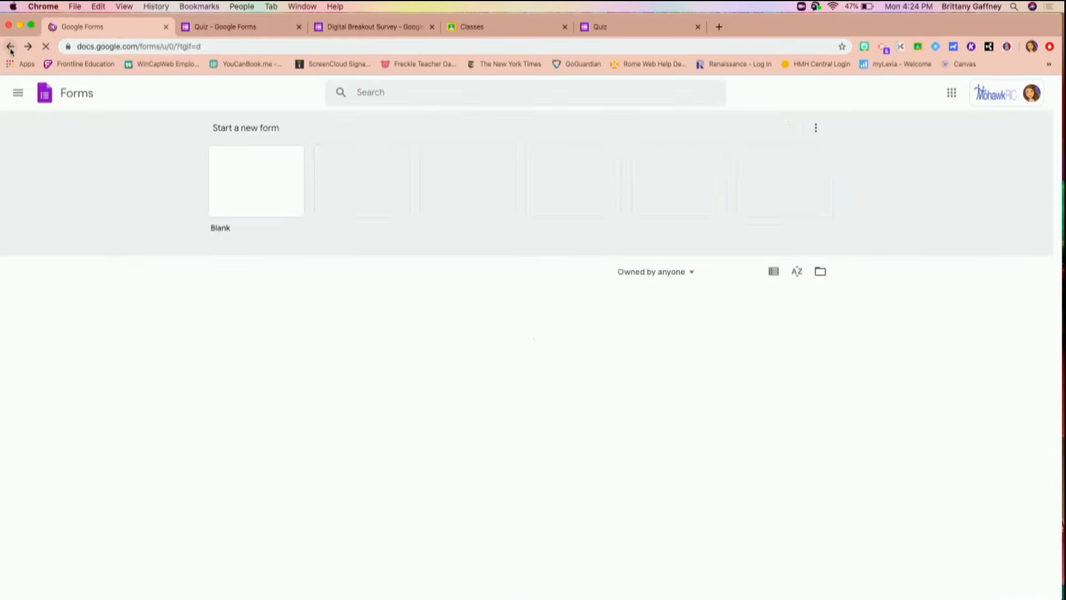
pyautogui.scroll(-5, 508, 488)
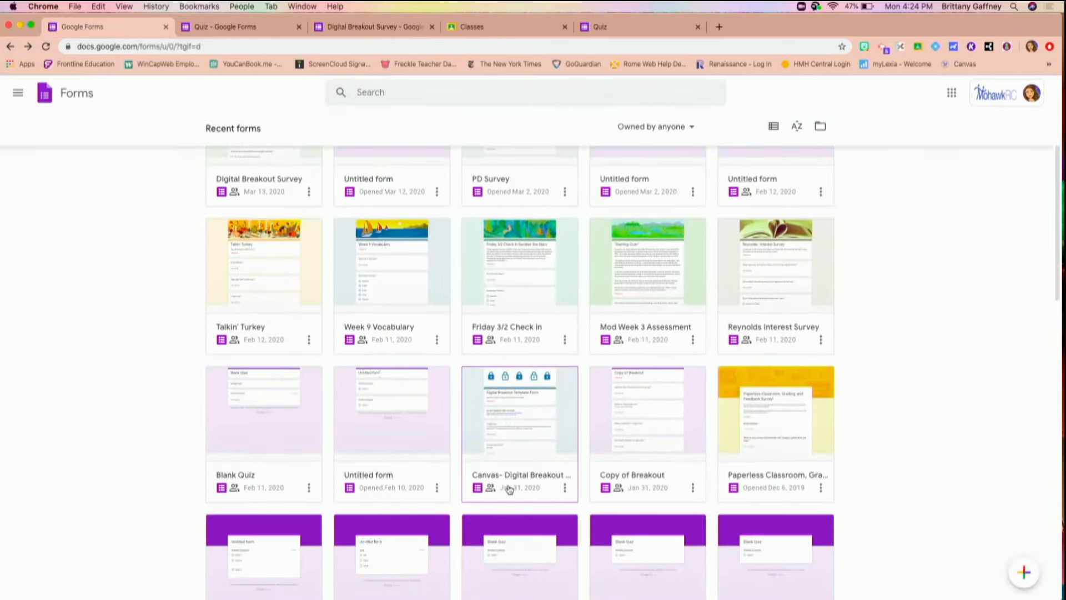
pyautogui.scroll(-1, 509, 489)
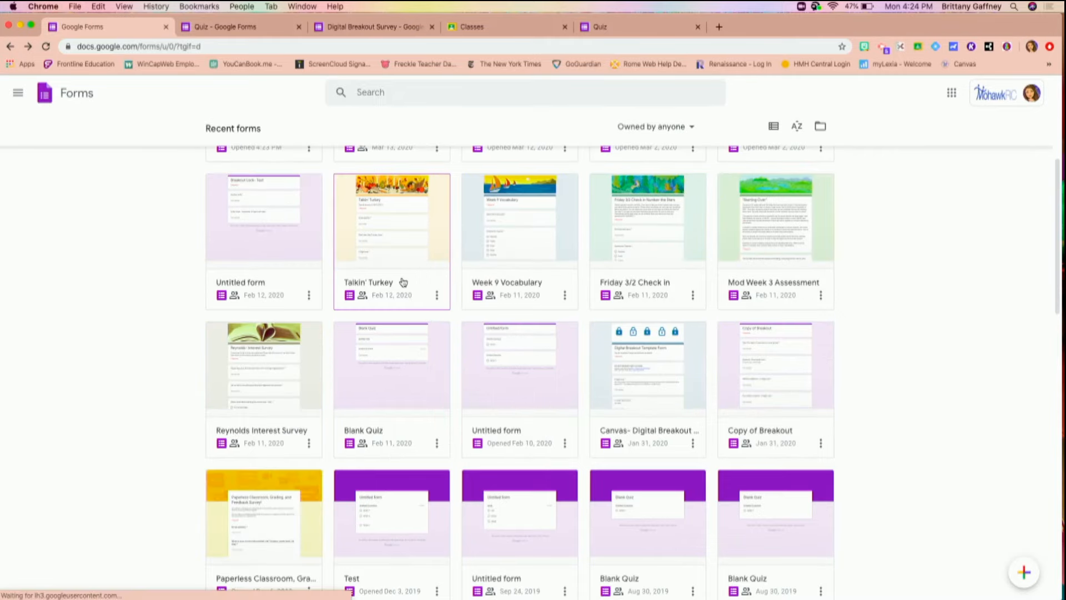
pyautogui.click(507, 300)
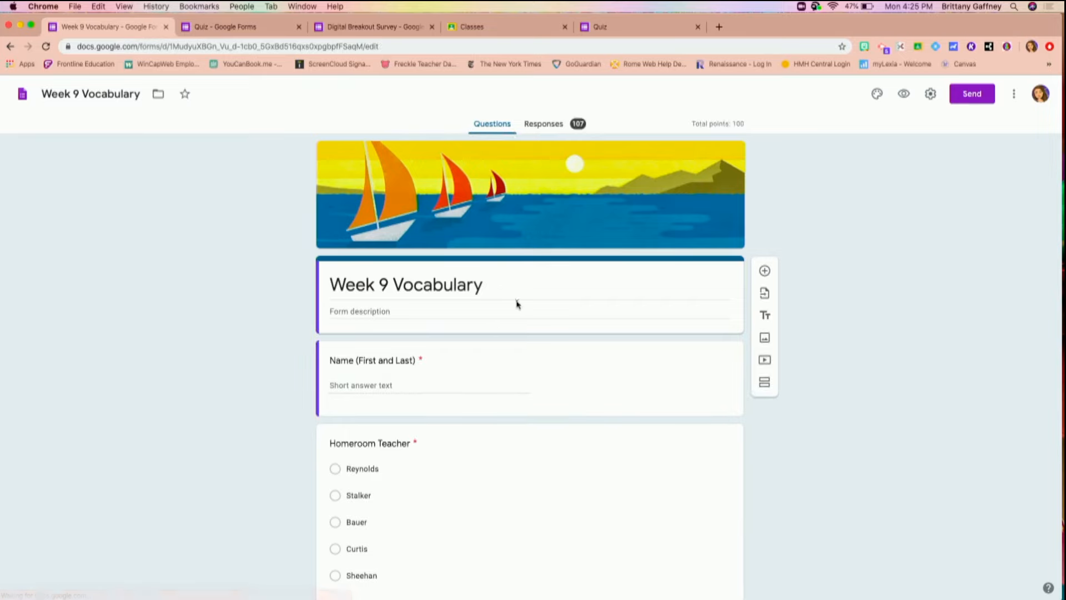
# Look over the response summary of the Week 9 Vocabulary form and review its questions
pyautogui.click(560, 129)
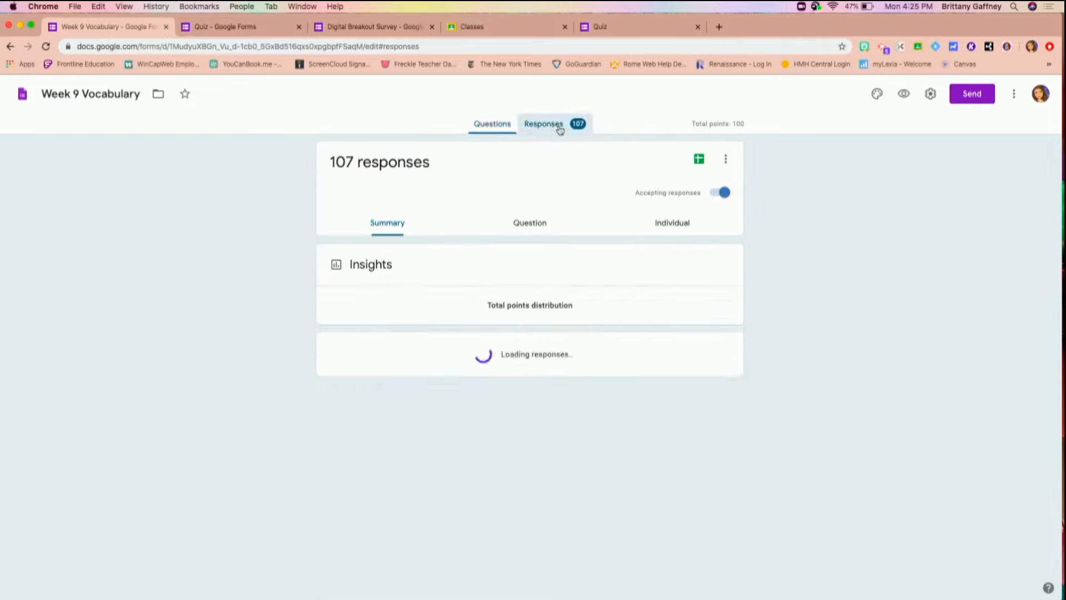
pyautogui.scroll(-1, 465, 281)
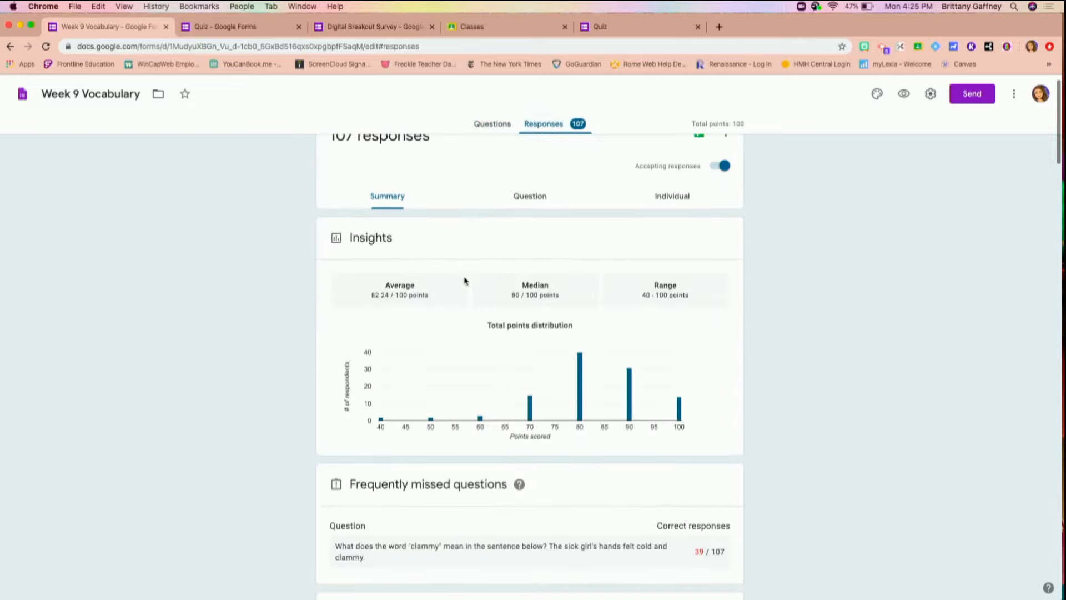
pyautogui.scroll(1, 464, 280)
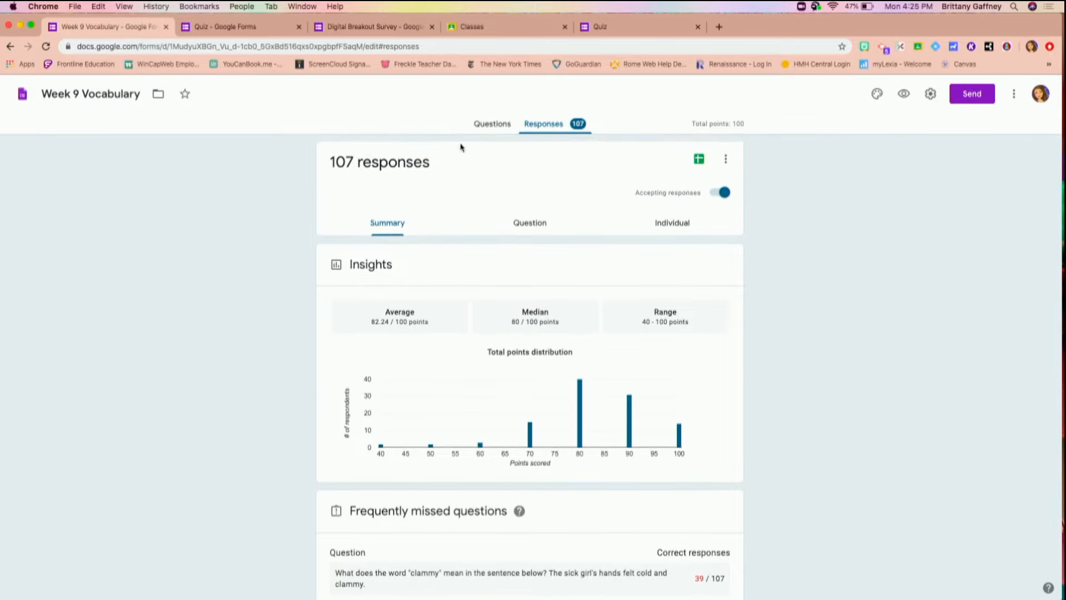
pyautogui.click(486, 127)
pyautogui.scroll(-6, 436, 464)
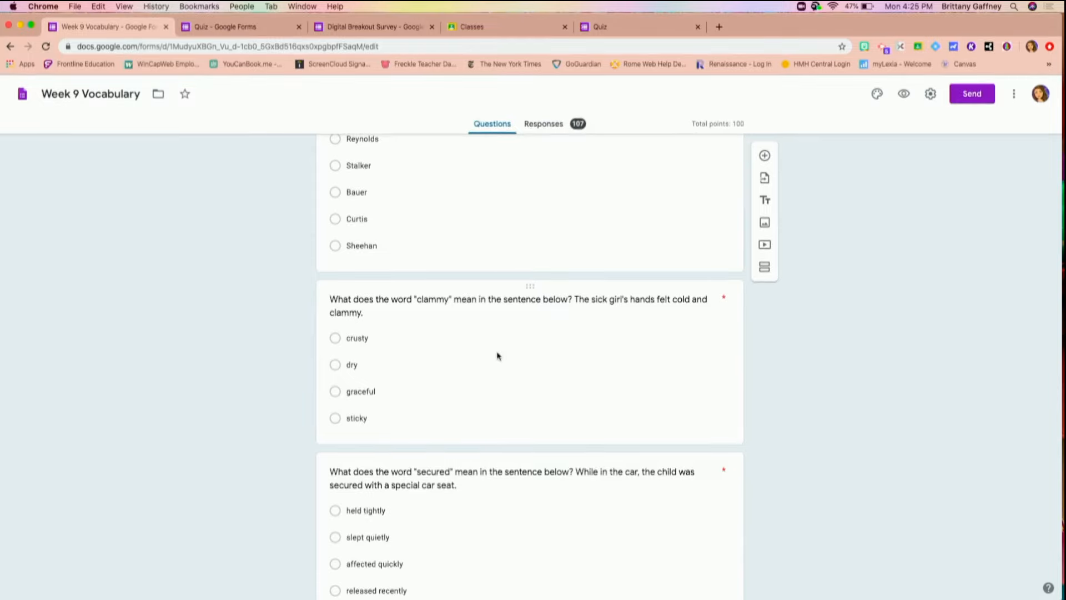
pyautogui.scroll(7, 498, 355)
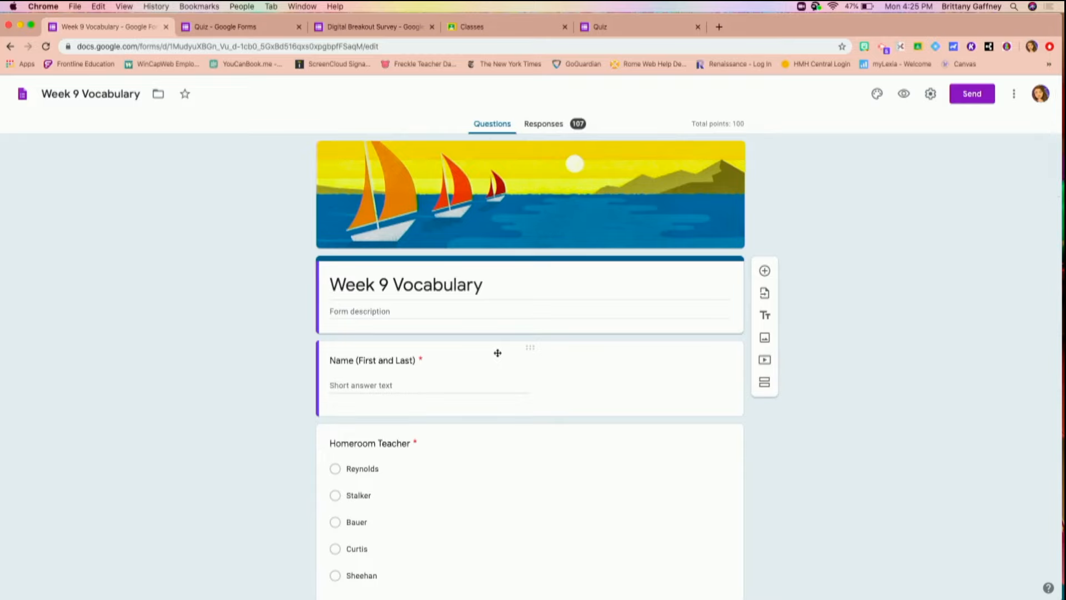
# Return to the form's responses and examine the score insights, points distribution and frequently missed questions
pyautogui.click(548, 126)
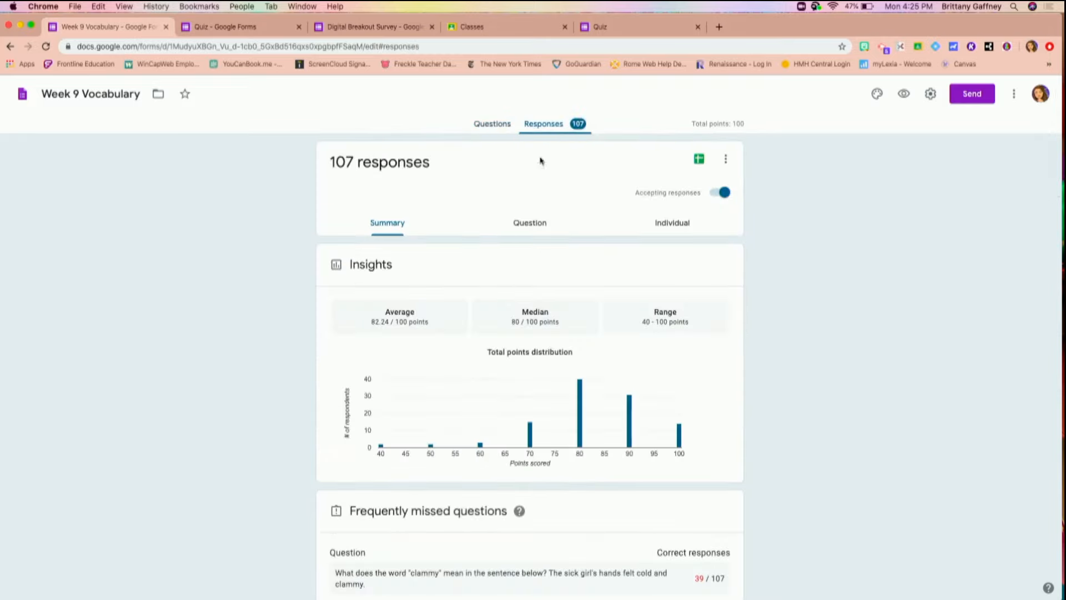
pyautogui.scroll(-1, 510, 261)
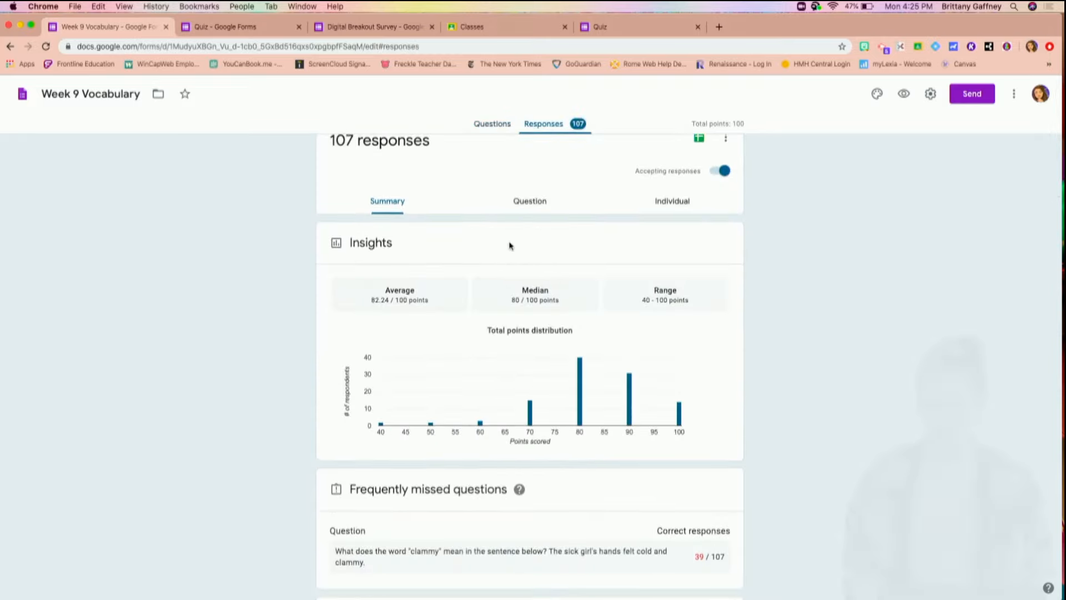
pyautogui.scroll(-2, 510, 260)
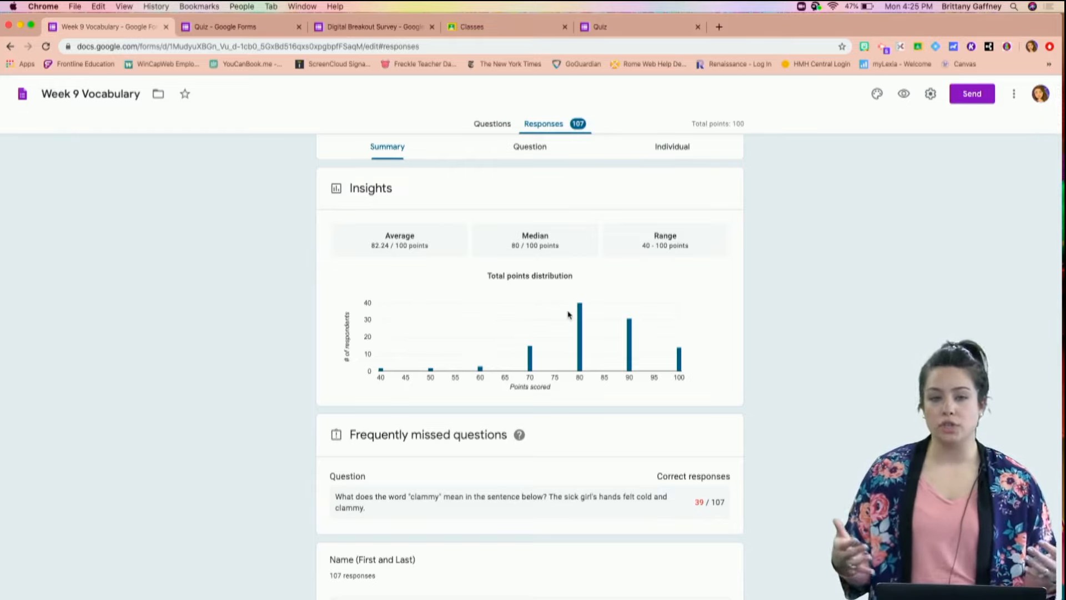
pyautogui.scroll(-1, 567, 315)
pyautogui.scroll(-4, 567, 315)
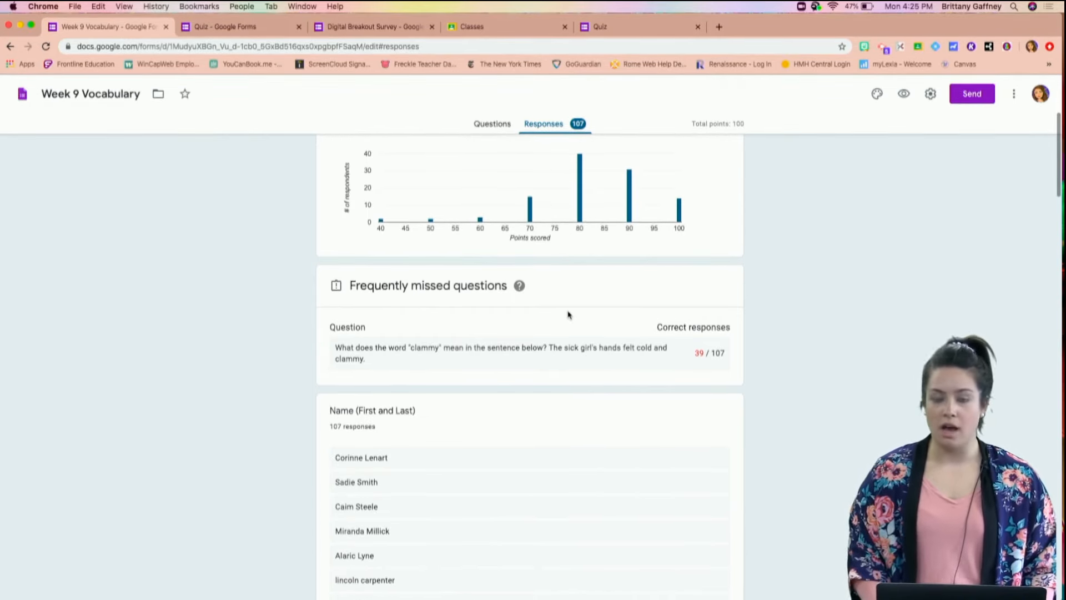
pyautogui.scroll(-1, 567, 313)
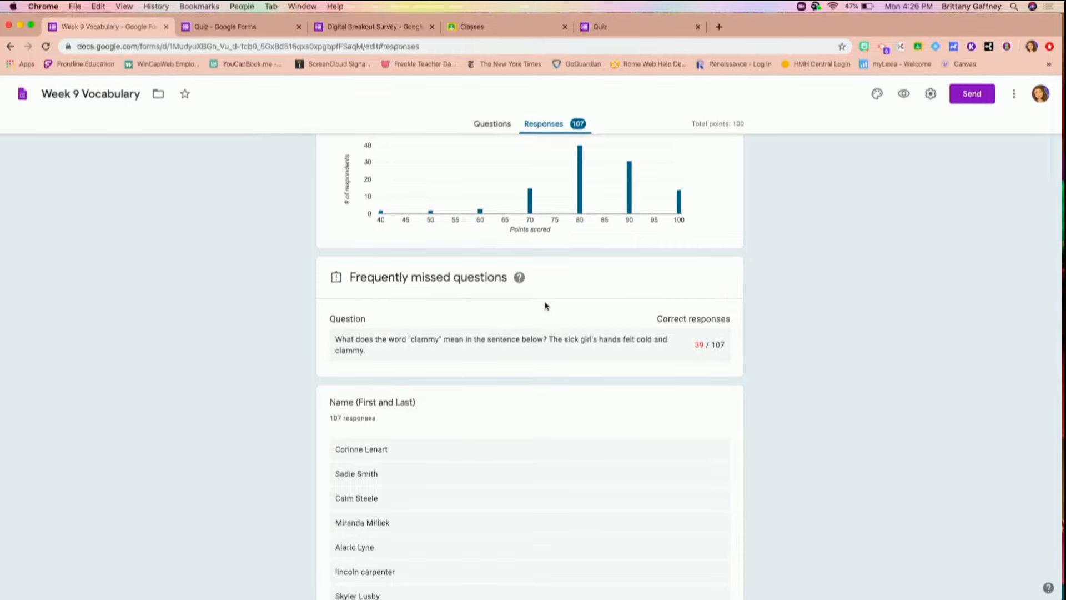
# Review the respondent names, the homeroom teacher chart, and the "sticky" and "dry" answer counts for the "clammy" question
pyautogui.scroll(-10, 544, 305)
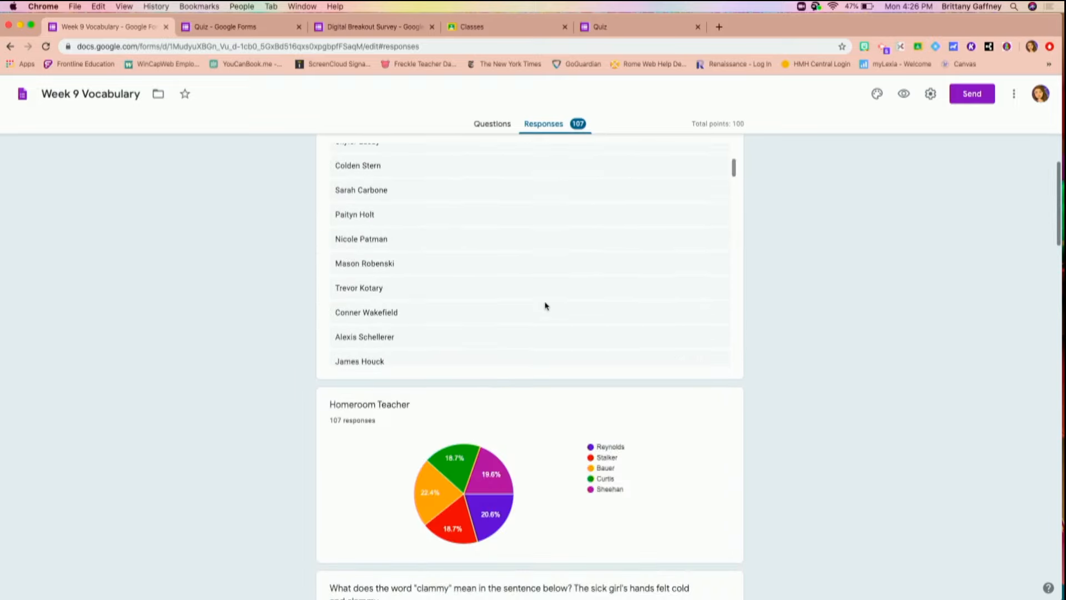
pyautogui.scroll(-5, 545, 305)
pyautogui.scroll(-5, 821, 230)
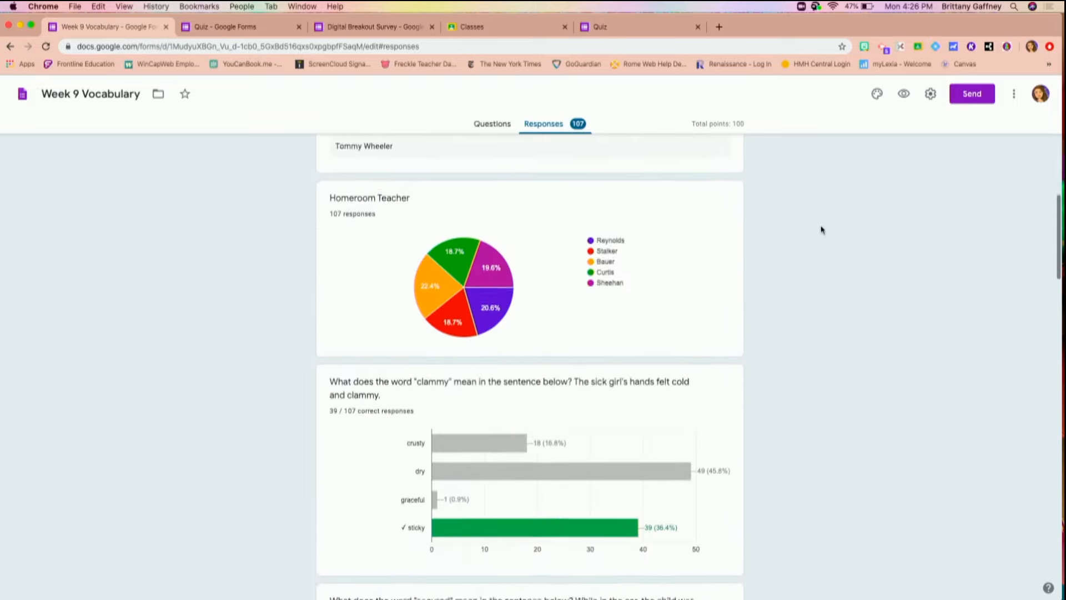
pyautogui.scroll(-2, 822, 230)
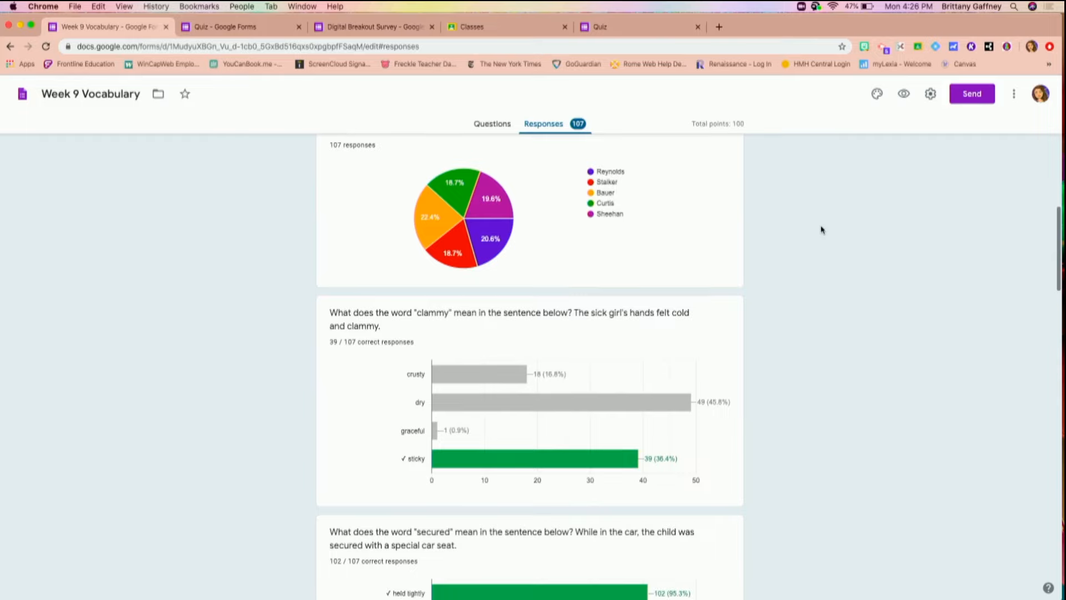
pyautogui.scroll(-3, 821, 229)
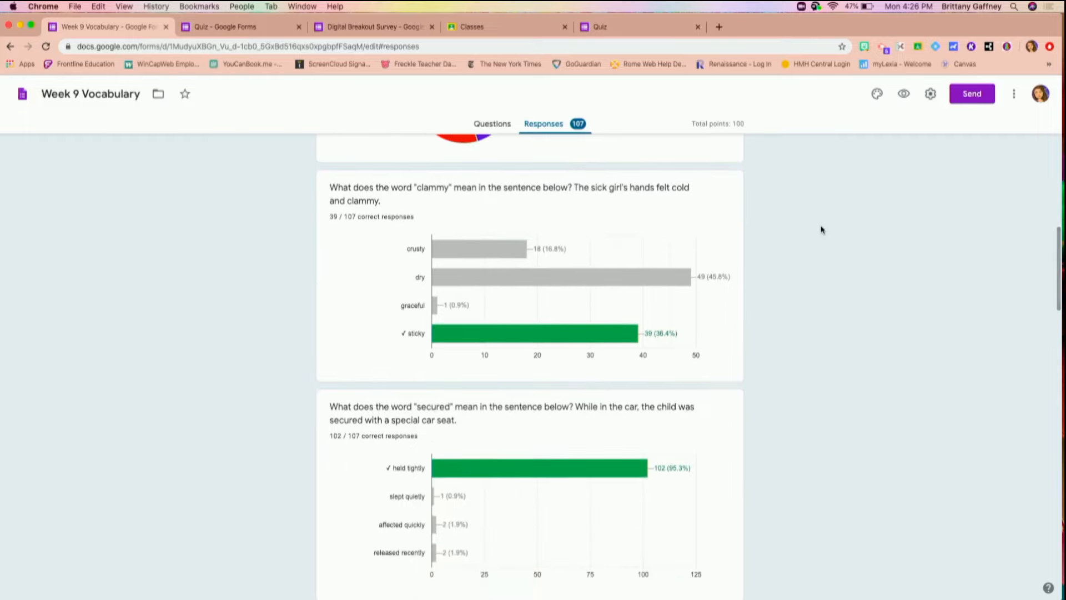
pyautogui.moveTo(602, 336)
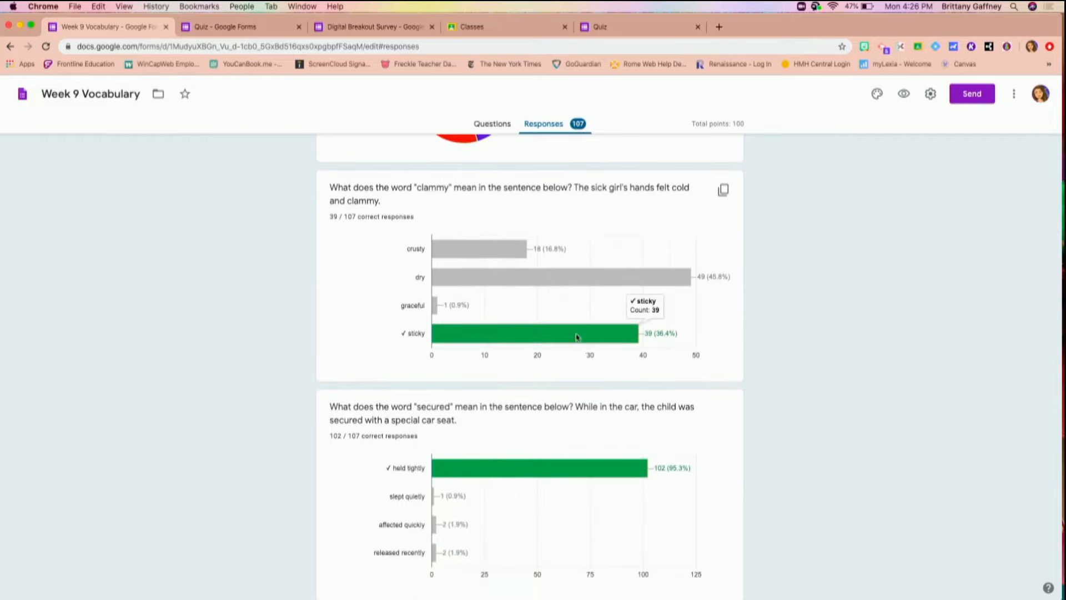
pyautogui.moveTo(563, 283)
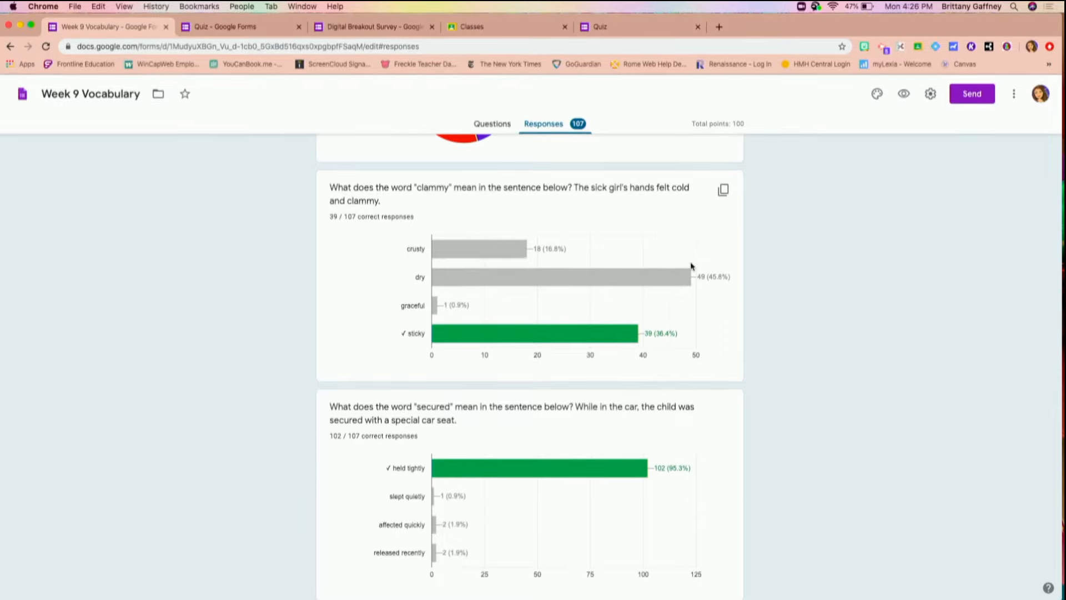
pyautogui.moveTo(683, 286)
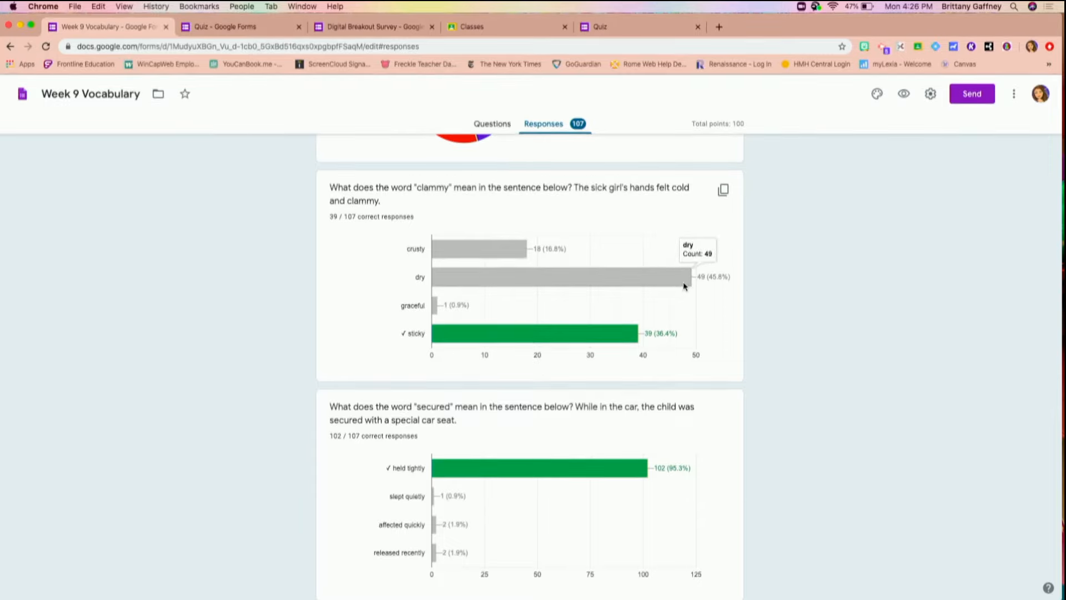
# Examine the answer charts for the "secured" and "squalling" questions, and return to the Quiz form editor
pyautogui.scroll(-3, 683, 284)
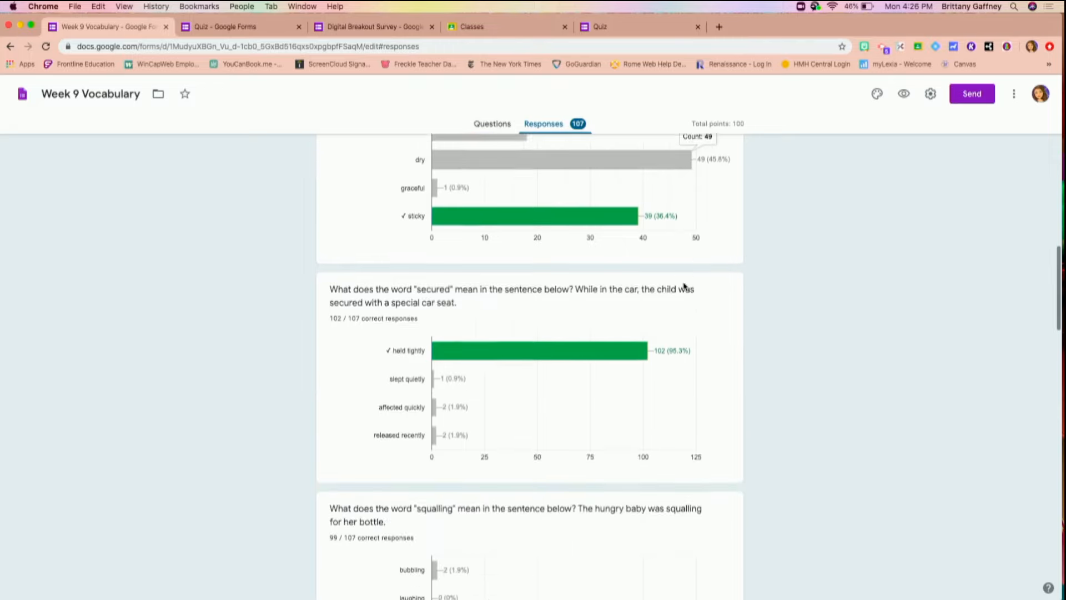
pyautogui.moveTo(494, 345)
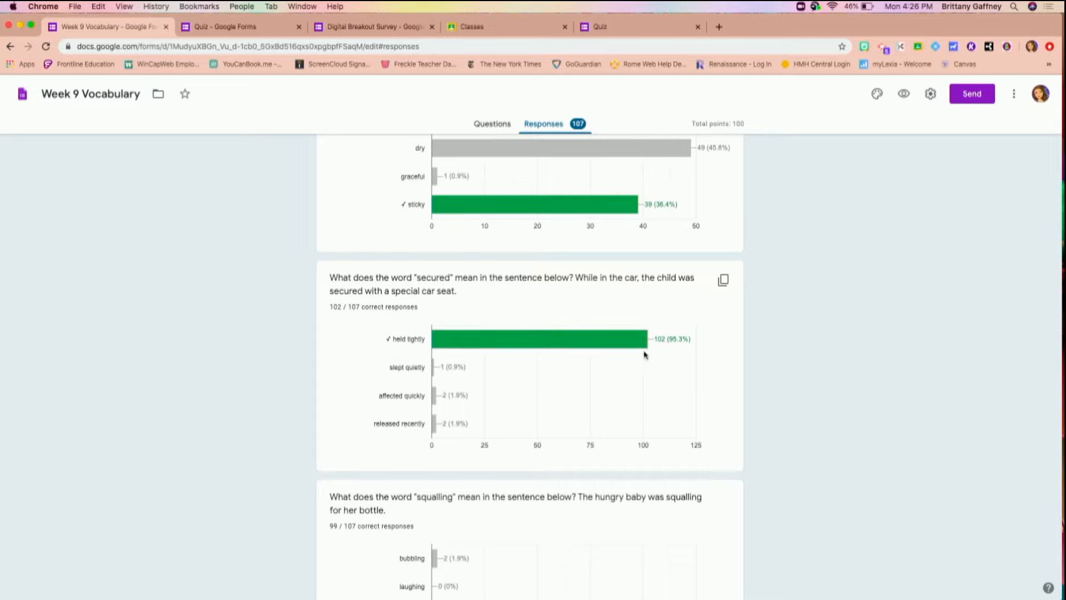
pyautogui.scroll(-1, 640, 347)
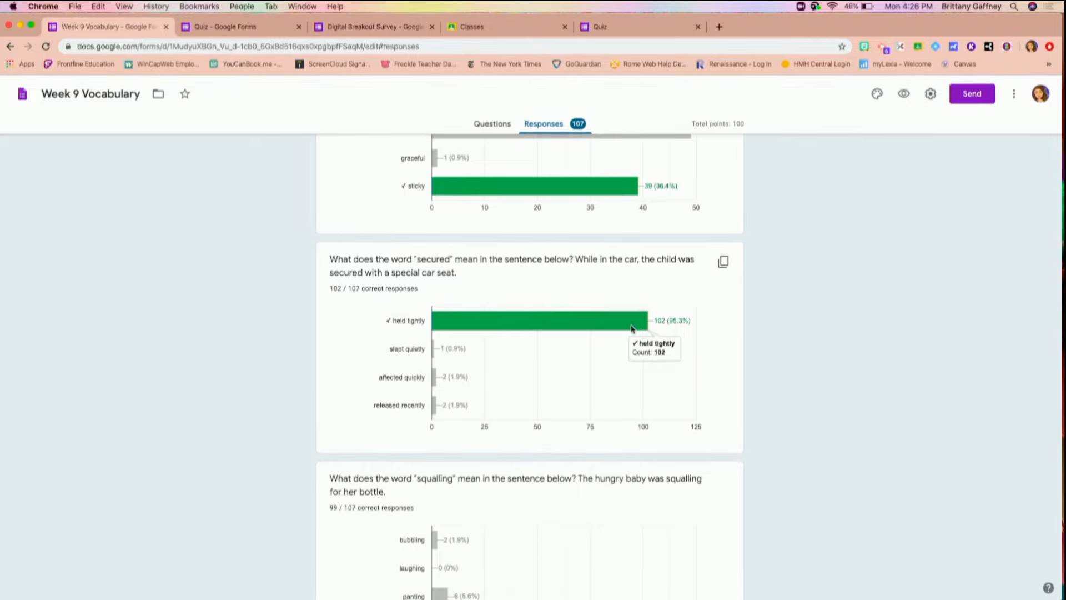
pyautogui.scroll(-5, 632, 329)
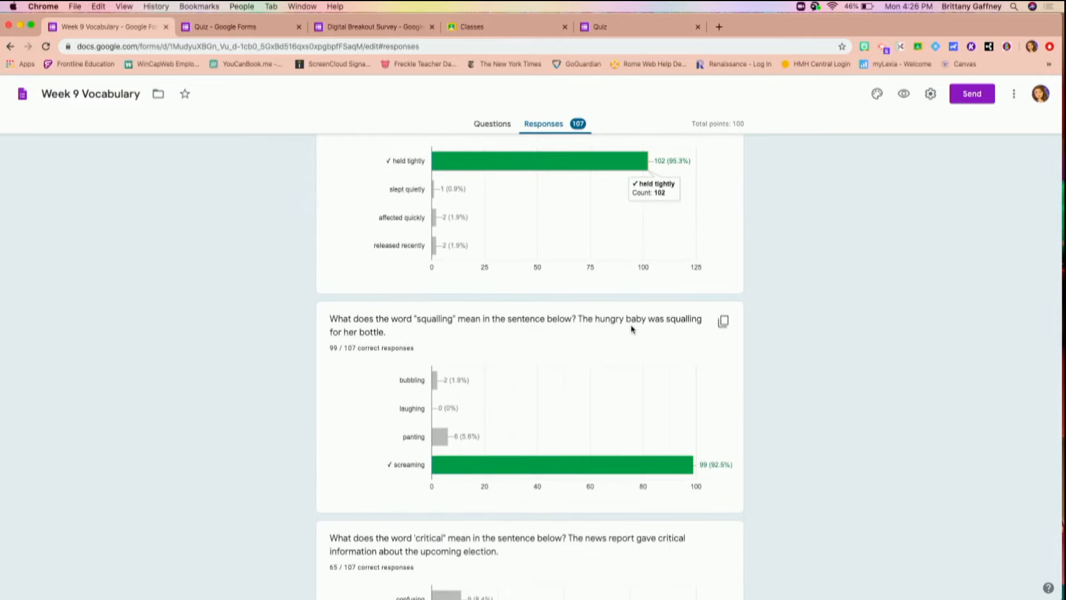
pyautogui.click(222, 27)
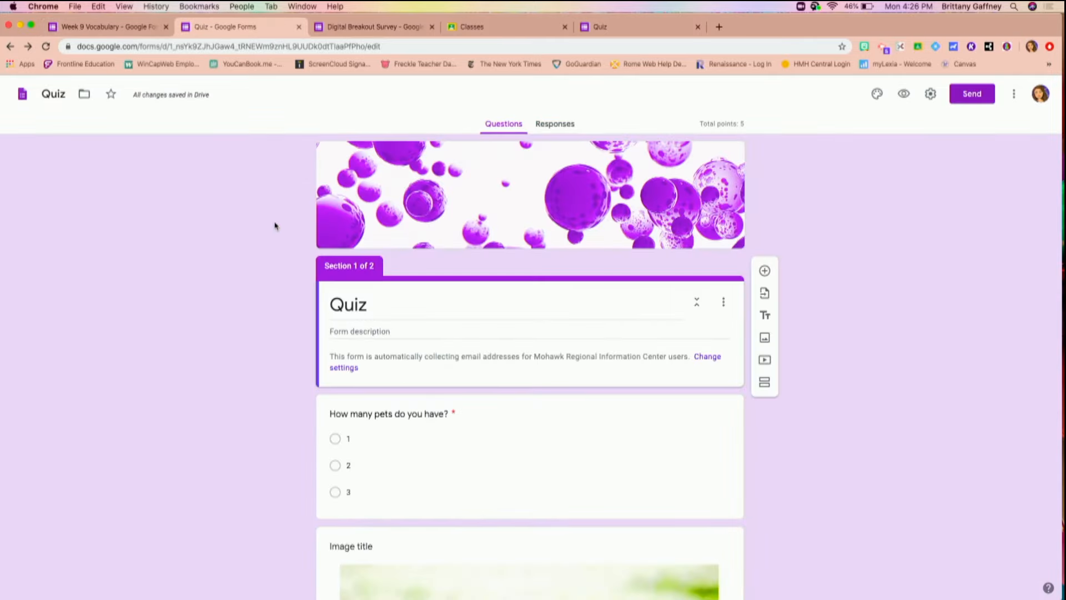